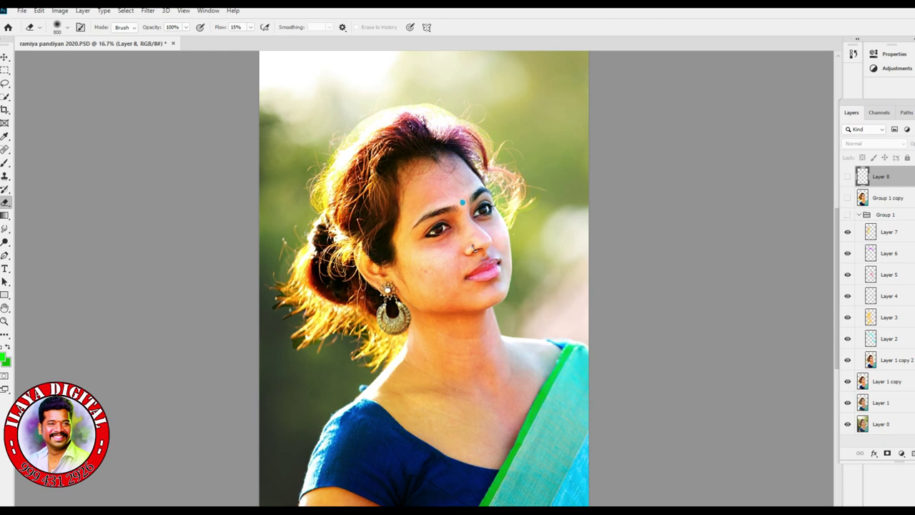
# - Show Layer 8 and Group 1 copy, and hide Group 1, Layer 1 copy and Layer 1
pyautogui.click(848, 198)
pyautogui.click(847, 214)
pyautogui.moveTo(847, 382); pyautogui.dragTo(847, 403)
pyautogui.click(848, 198)
pyautogui.click(848, 198)
pyautogui.click(847, 198)
pyautogui.click(848, 198)
pyautogui.click(848, 176)
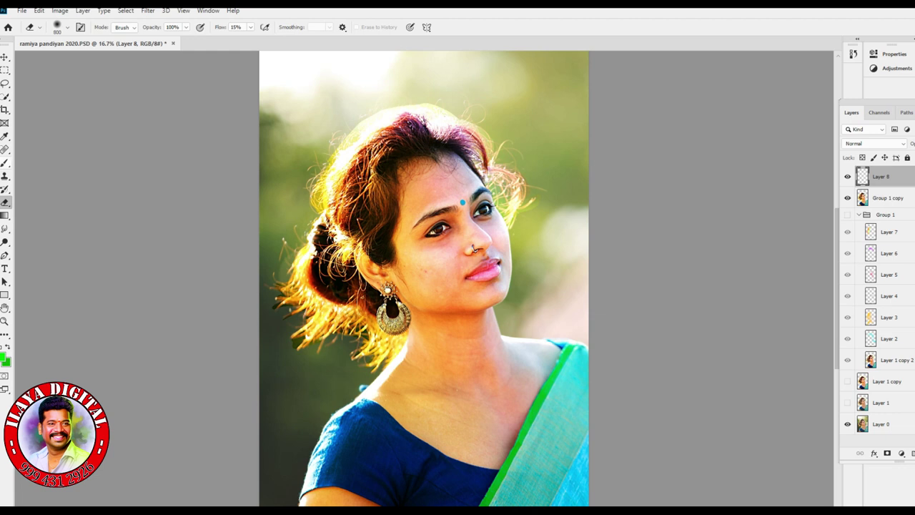
# - Set up the Smudge tool with a soft round brush of 150 px and a strength of 40%
pyautogui.click(5, 229)
pyautogui.rightClick(441, 146)
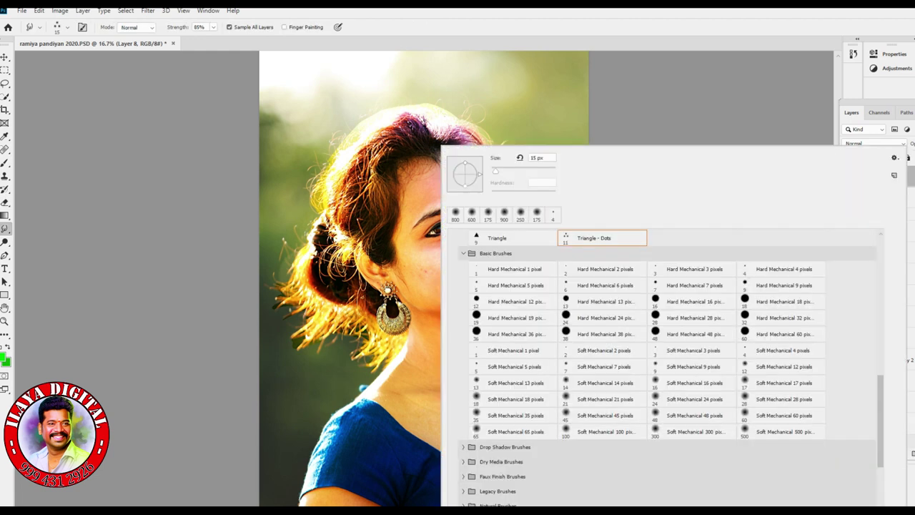
pyautogui.scroll(10, 667, 367)
pyautogui.click(481, 294)
pyautogui.press('Return')
pyautogui.press('[')
pyautogui.press('[')
pyautogui.press('[')
pyautogui.press('[')
pyautogui.press('[')
pyautogui.press('[')
pyautogui.press('[')
pyautogui.press('[')
pyautogui.press('[')
pyautogui.press('[')
pyautogui.press('[')
pyautogui.press('[')
pyautogui.press('[')
pyautogui.press('[')
pyautogui.press('[')
pyautogui.press('[')
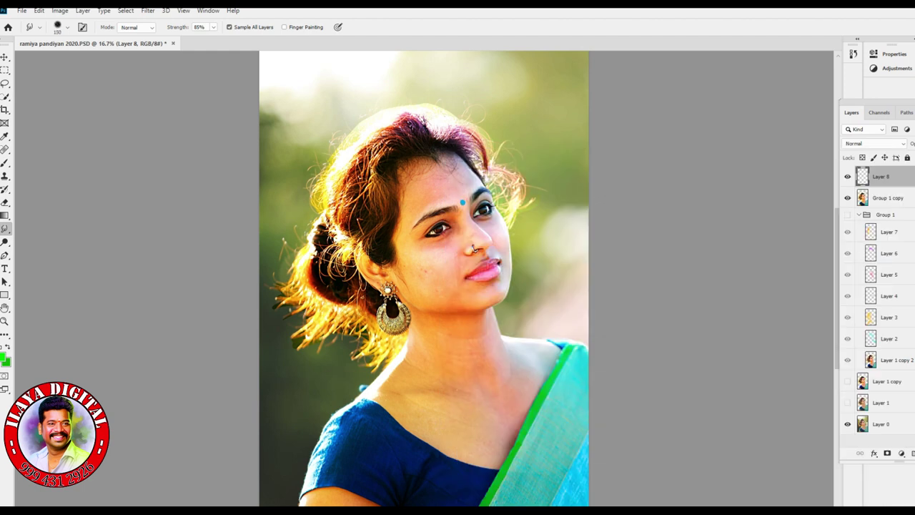
pyautogui.click(213, 27)
pyautogui.moveTo(215, 38); pyautogui.dragTo(195, 38)
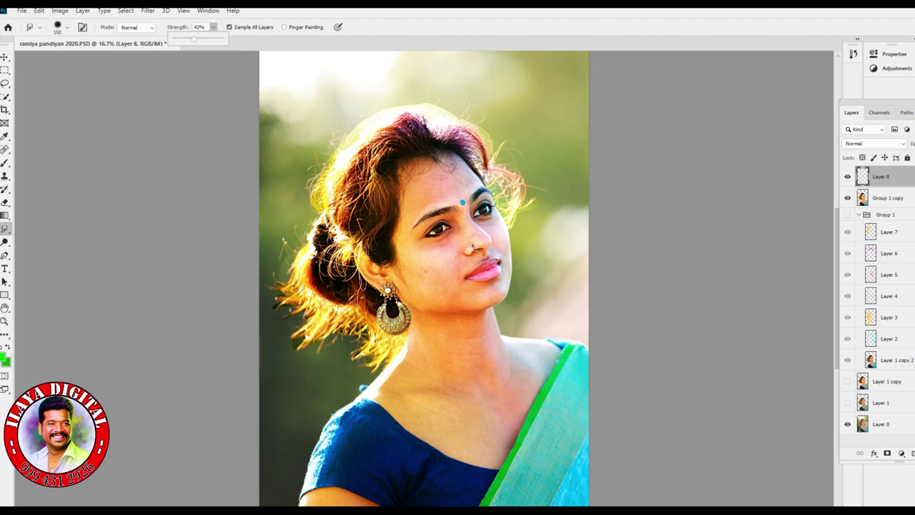
pyautogui.press('Return')
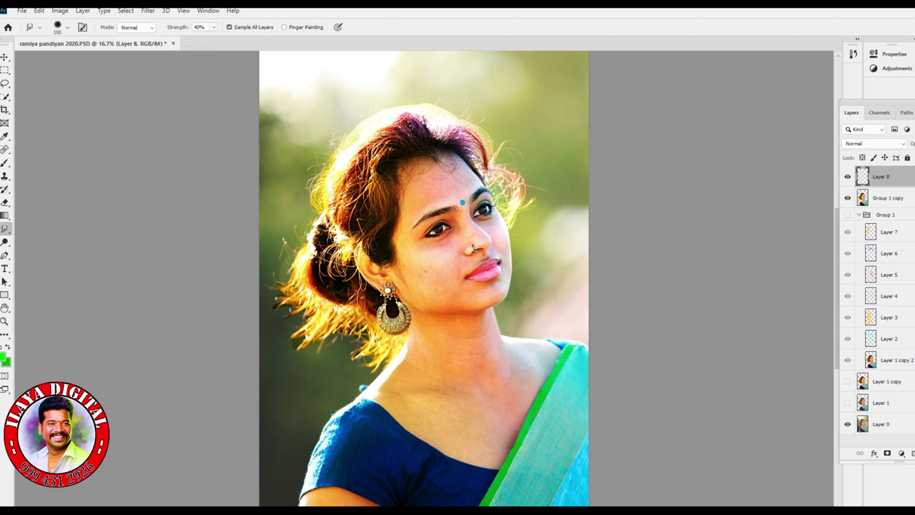
# - Smudge the skin smooth on the underside of the nose tip, just above the nostril opening
pyautogui.press('z')
pyautogui.moveTo(413, 230); pyautogui.dragTo(528, 233)
pyautogui.moveTo(529, 286); pyautogui.dragTo(326, 317)
pyautogui.press('XF86AudioLowerVolume')
pyautogui.press('XF86AudioLowerVolume')
pyautogui.press('XF86AudioLowerVolume')
pyautogui.press('XF86AudioLowerVolume')
pyautogui.press('XF86AudioLowerVolume')
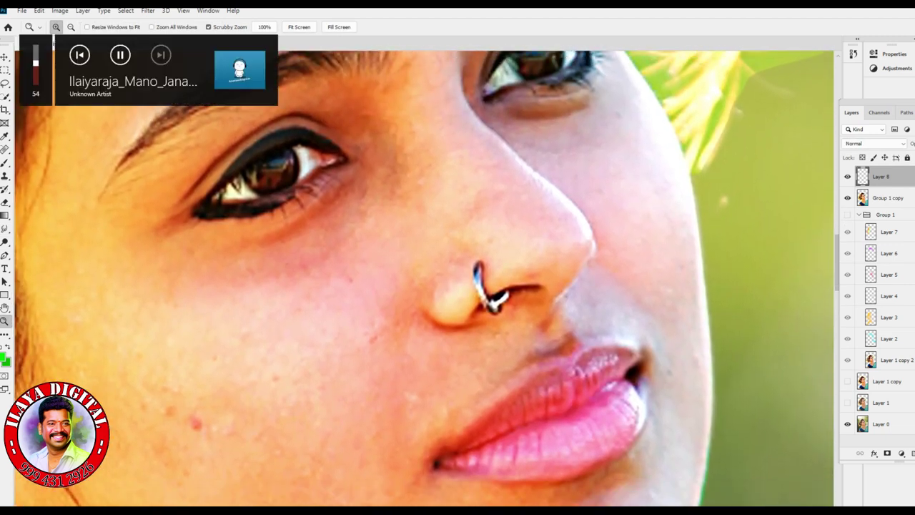
pyautogui.press('XF86AudioRaiseVolume')
pyautogui.click(513, 283)
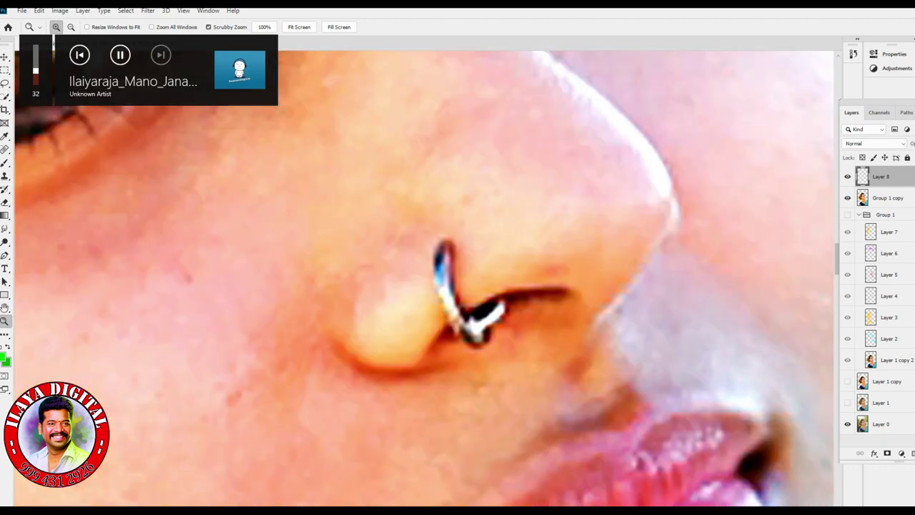
pyautogui.press('r')
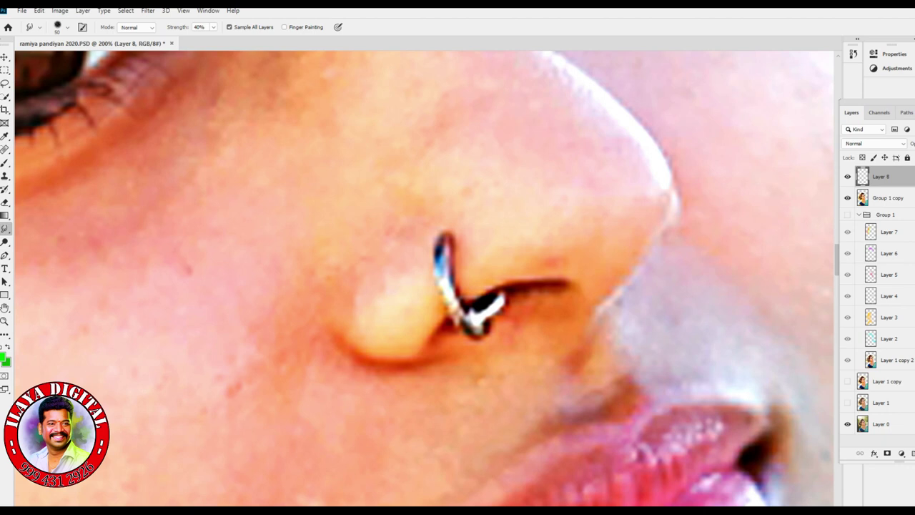
pyautogui.press('[')
pyautogui.moveTo(547, 253); pyautogui.dragTo(510, 277)
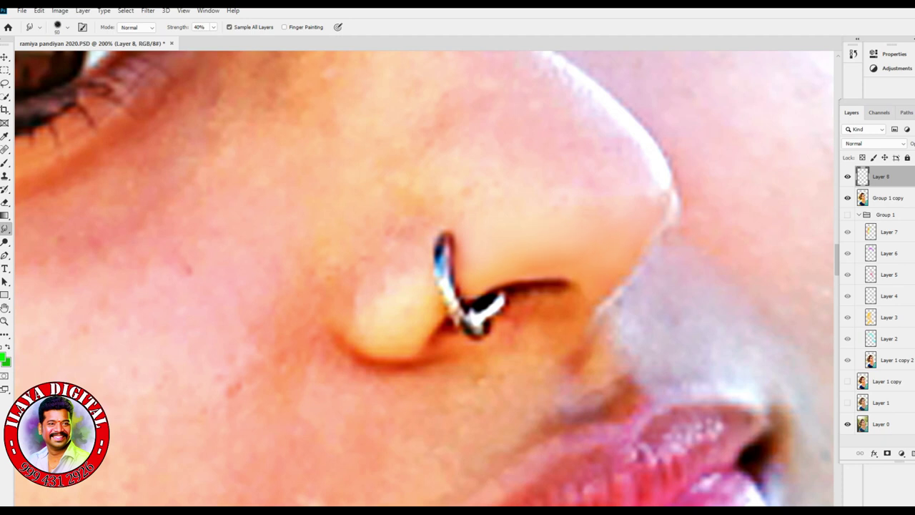
# - Smooth the skin on the nostril wing and blend its outline and the dark edge of the nostril opening
pyautogui.moveTo(371, 304); pyautogui.dragTo(355, 303)
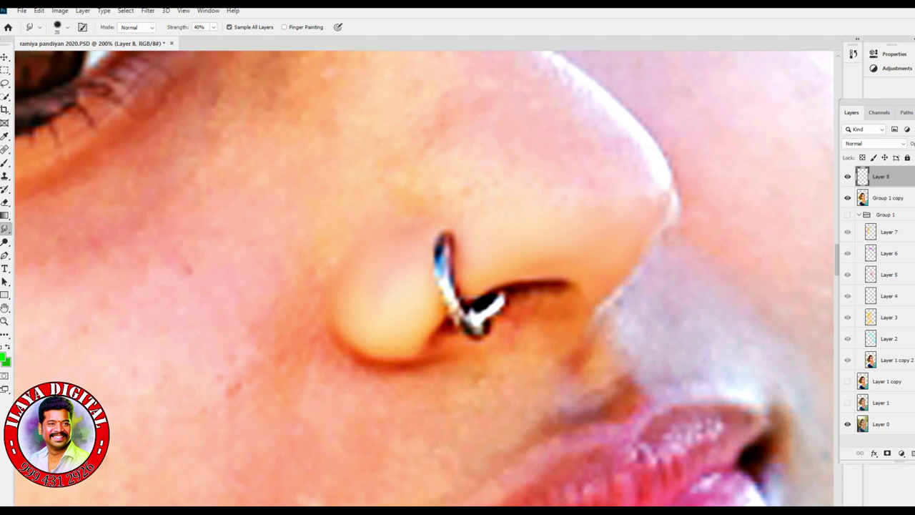
pyautogui.moveTo(354, 361)
pyautogui.mouseDown()
pyautogui.moveTo(338, 350)
pyautogui.moveTo(330, 314)
pyautogui.mouseUp()
pyautogui.moveTo(447, 327); pyautogui.dragTo(429, 350)
pyautogui.moveTo(348, 359); pyautogui.dragTo(325, 311)
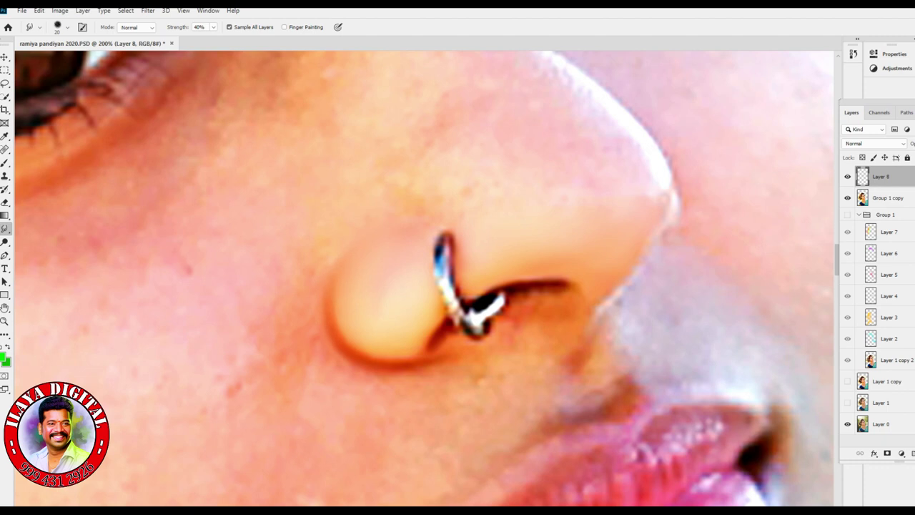
pyautogui.moveTo(514, 284)
pyautogui.mouseDown()
pyautogui.moveTo(541, 279)
pyautogui.moveTo(580, 293)
pyautogui.moveTo(502, 303)
pyautogui.moveTo(500, 311)
pyautogui.mouseUp()
# - Smudge the nose ring's hoop and lower ornament smooth with a small brush, and compare the result with Group 1 copy hidden
pyautogui.press('[')
pyautogui.press('[')
pyautogui.press('[')
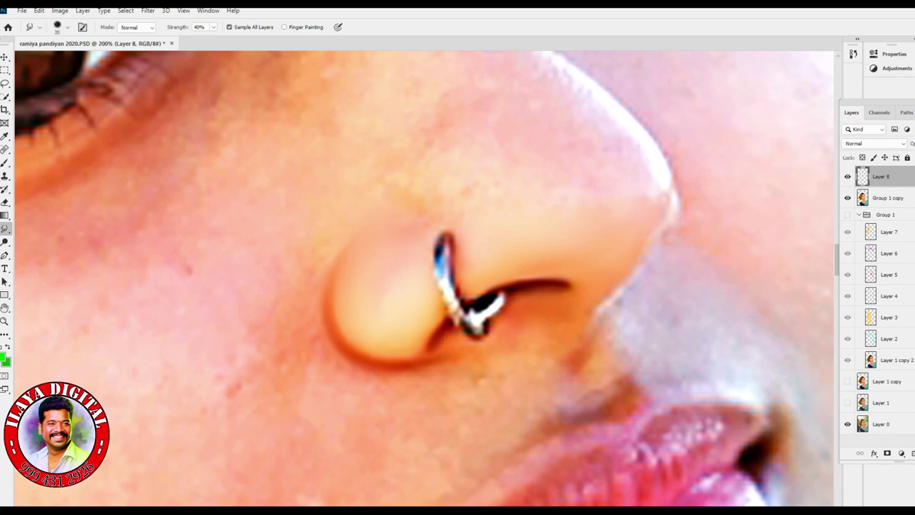
pyautogui.moveTo(445, 284)
pyautogui.mouseDown()
pyautogui.moveTo(455, 303)
pyautogui.moveTo(437, 257)
pyautogui.moveTo(448, 243)
pyautogui.moveTo(449, 292)
pyautogui.mouseUp()
pyautogui.press('[')
pyautogui.moveTo(452, 251)
pyautogui.mouseDown()
pyautogui.moveTo(472, 298)
pyautogui.moveTo(516, 285)
pyautogui.moveTo(509, 290)
pyautogui.mouseUp()
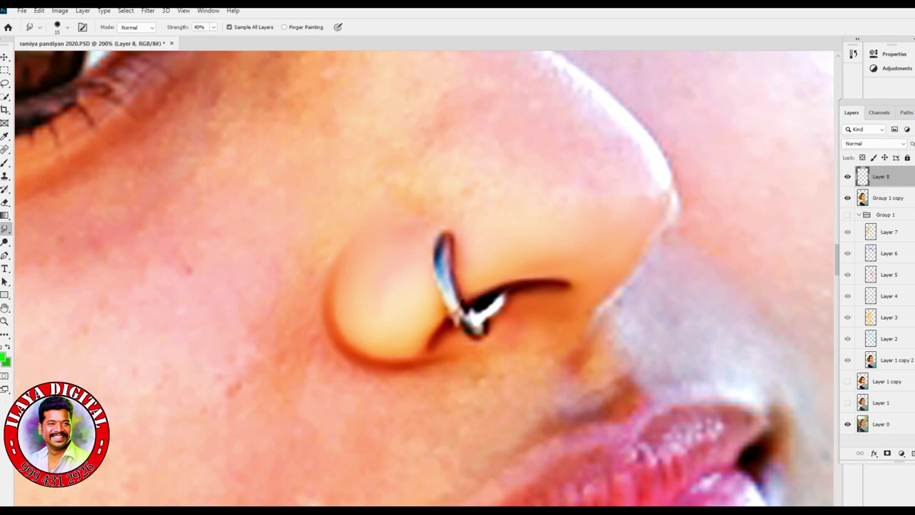
pyautogui.moveTo(442, 329); pyautogui.dragTo(478, 337)
pyautogui.press(']')
pyautogui.moveTo(490, 338); pyautogui.dragTo(479, 338)
pyautogui.press('[')
pyautogui.moveTo(451, 307); pyautogui.dragTo(468, 327)
pyautogui.moveTo(481, 322); pyautogui.dragTo(474, 331)
pyautogui.press(']')
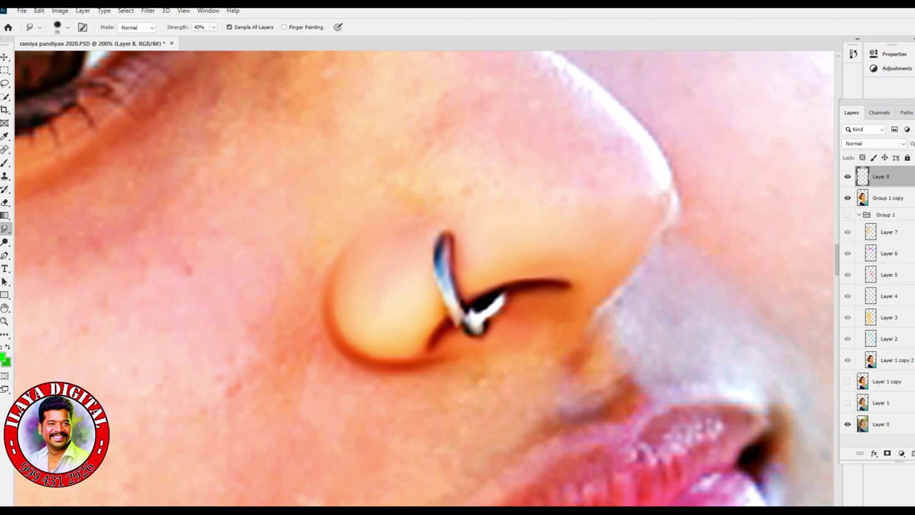
pyautogui.hotkey('ctrl', '-')
pyautogui.hotkey('ctrl', '-')
pyautogui.click(848, 198)
pyautogui.click(848, 198)
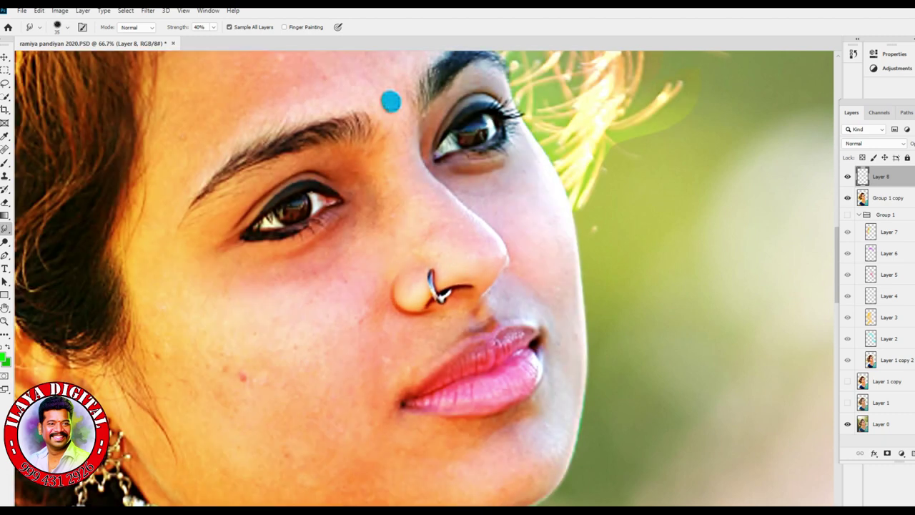
# - Smooth the skin from the inner brow down the nose bridge and blend the bright highlight along the nose edge
pyautogui.hotkey('ctrl', '+')
pyautogui.hotkey('ctrl', '+')
pyautogui.moveTo(457, 172); pyautogui.dragTo(386, 412)
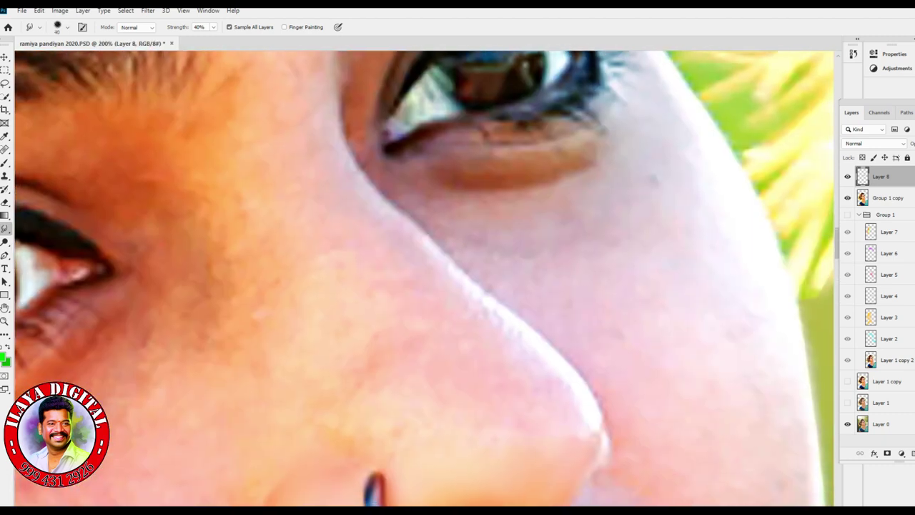
pyautogui.press(']')
pyautogui.press(']')
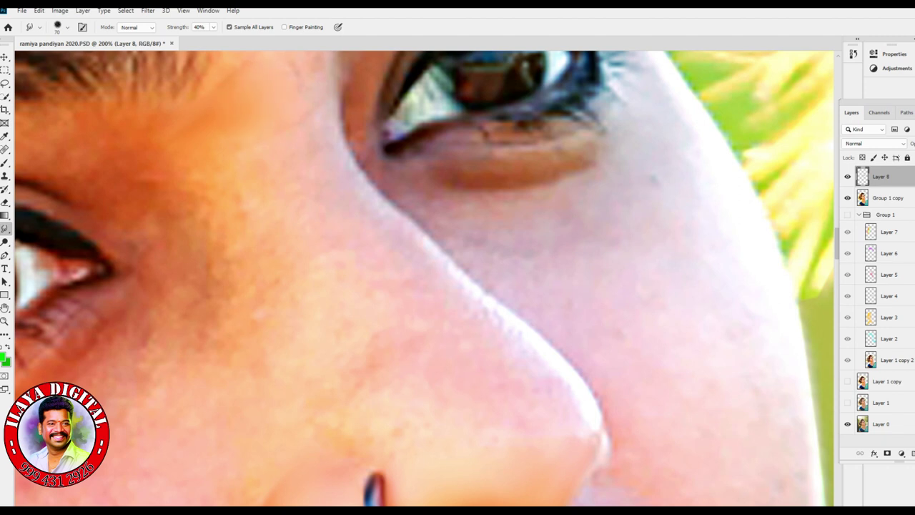
pyautogui.moveTo(170, 132); pyautogui.dragTo(230, 239)
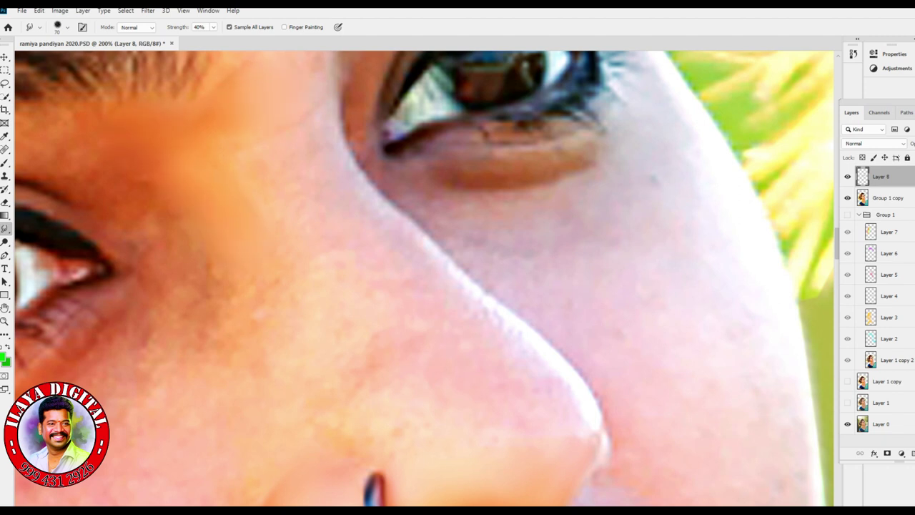
pyautogui.press('[')
pyautogui.moveTo(336, 90)
pyautogui.mouseDown()
pyautogui.moveTo(375, 203)
pyautogui.moveTo(522, 335)
pyautogui.mouseUp()
pyautogui.moveTo(477, 297); pyautogui.dragTo(557, 385)
pyautogui.press(']')
pyautogui.press(']')
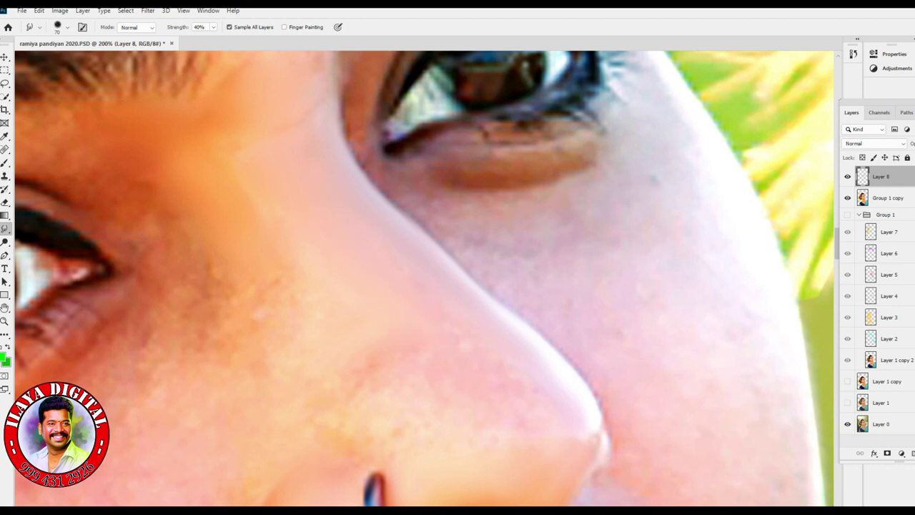
# - Smooth the remaining skin on the lower nose and beneath the near eye
pyautogui.scroll(-5, 425, 278)
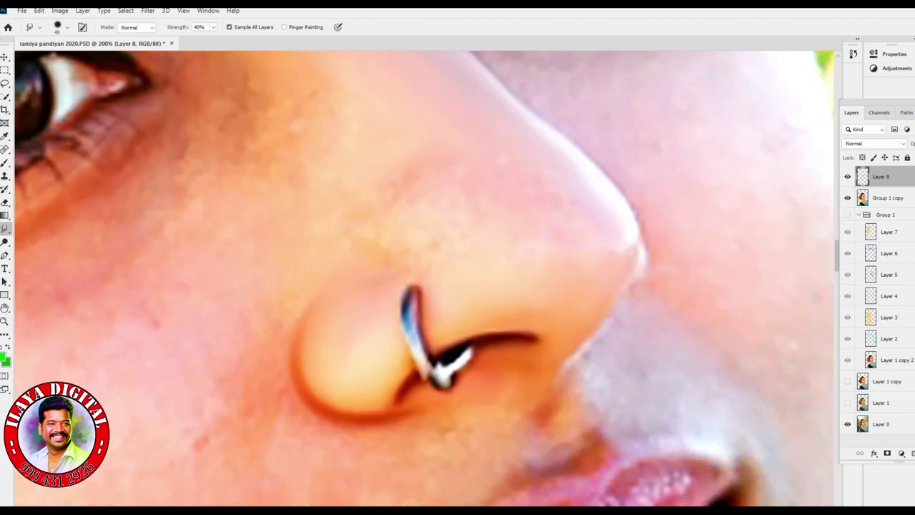
pyautogui.hotkey('ctrl', '-')
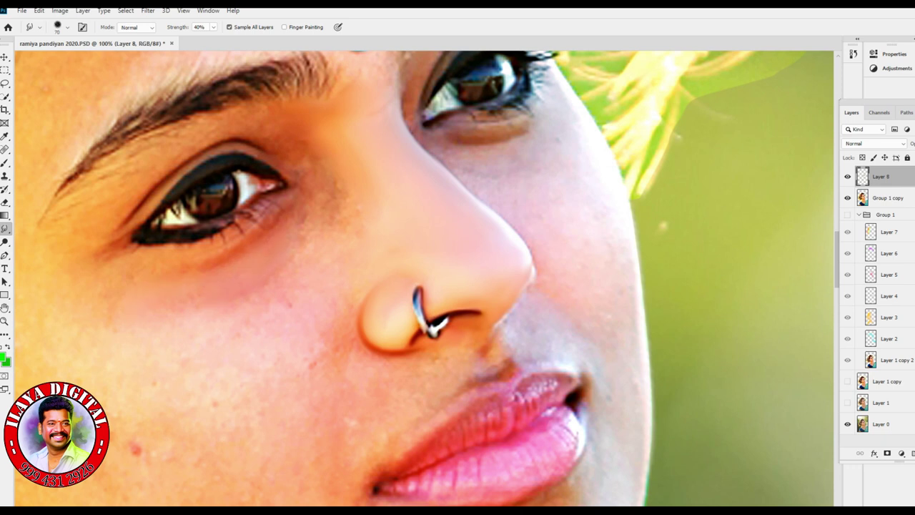
pyautogui.press('[')
pyautogui.press('[')
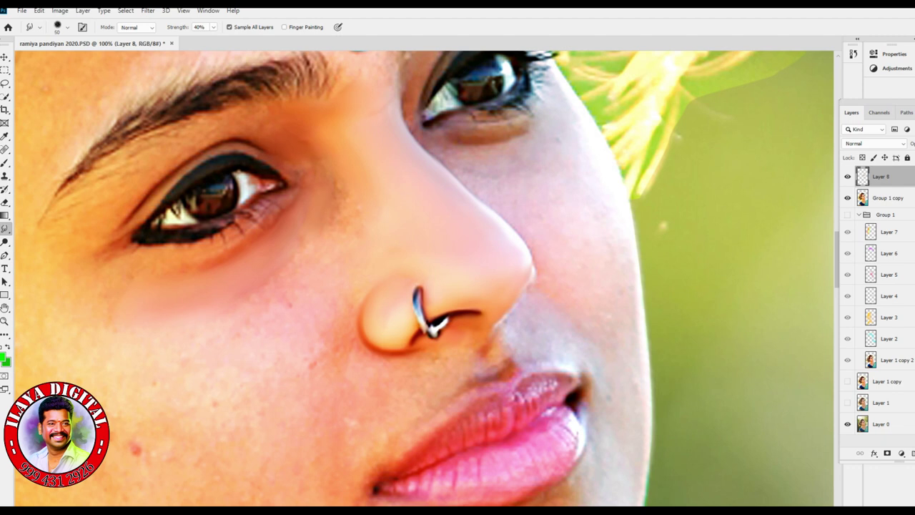
pyautogui.press(']')
pyautogui.press(']')
# - Smudge away the blemishes and skin texture on the near cheek with a 250 px brush at 45% strength
pyautogui.moveTo(372, 343); pyautogui.dragTo(477, 172)
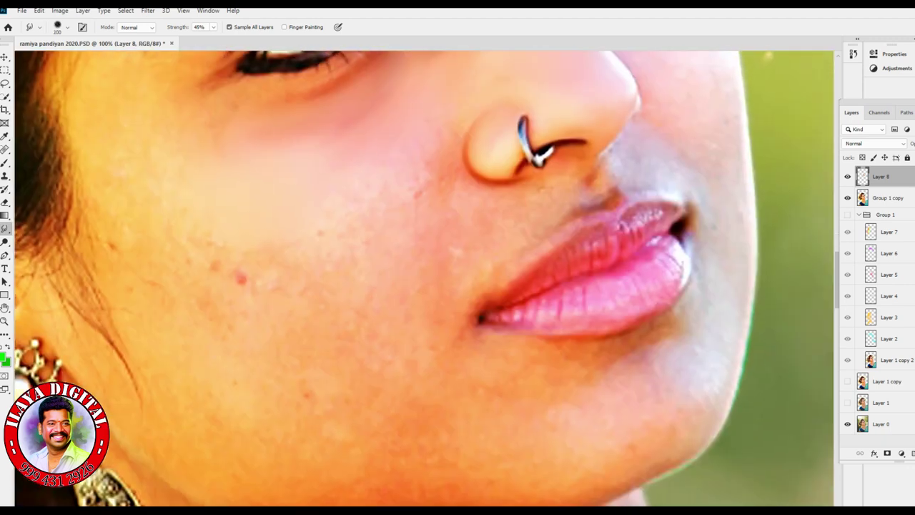
pyautogui.press(']')
pyautogui.press(']')
pyautogui.moveTo(157, 228); pyautogui.dragTo(236, 293)
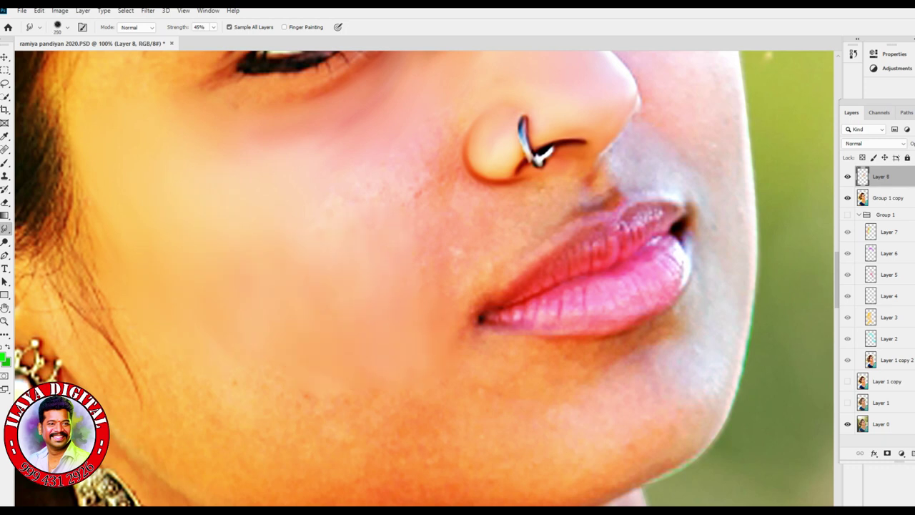
# - Smooth the cheek beside the nose and along the smile fold with a smaller brush, blending the area under the eye
pyautogui.hotkey('ctrl', '+')
pyautogui.moveTo(486, 189); pyautogui.dragTo(364, 388)
pyautogui.hotkey('ctrl', '-')
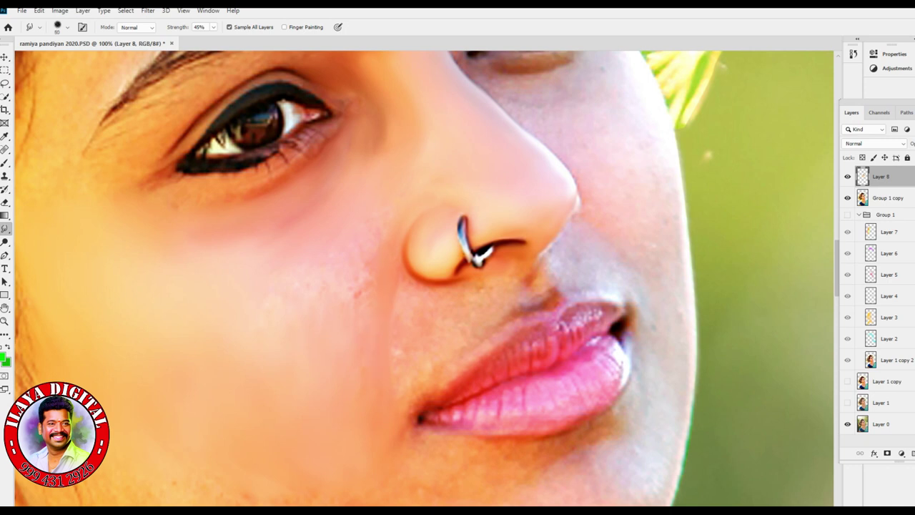
pyautogui.press(']')
pyautogui.moveTo(346, 266); pyautogui.dragTo(359, 292)
pyautogui.press('[')
pyautogui.moveTo(275, 247); pyautogui.dragTo(323, 213)
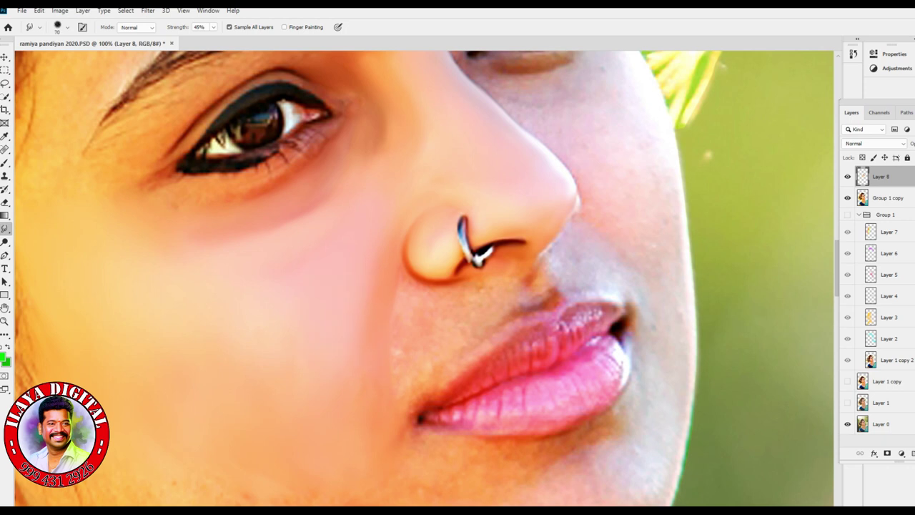
# - Blend the highlight on the nostril wing upward with a 45 px smudge brush
pyautogui.press('[')
pyautogui.press('[')
pyautogui.hotkey('ctrl', '-')
pyautogui.hotkey('ctrl', '-')
pyautogui.hotkey('ctrl', '-')
pyautogui.hotkey('ctrl', '-')
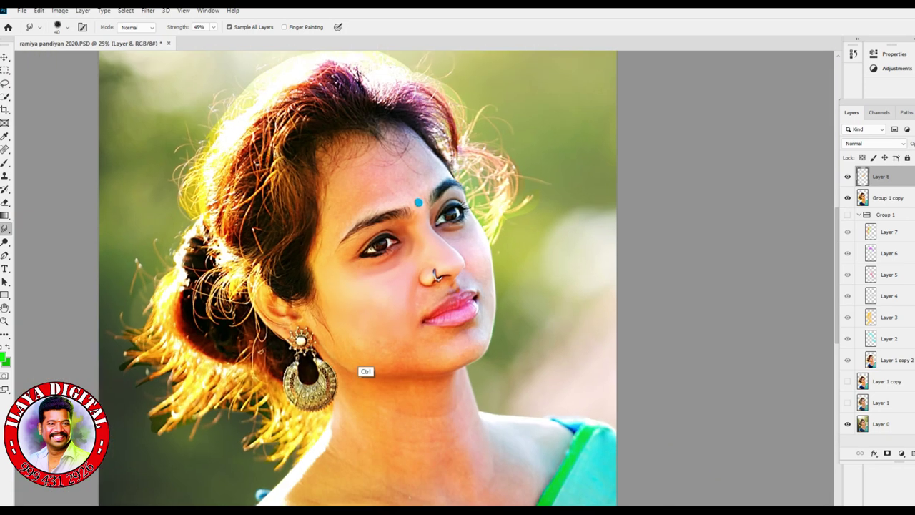
pyautogui.hotkey('ctrl', '+')
pyautogui.hotkey('ctrl', '+')
pyautogui.hotkey('ctrl', '+')
pyautogui.hotkey('ctrl', '+')
pyautogui.hotkey('ctrl', '+')
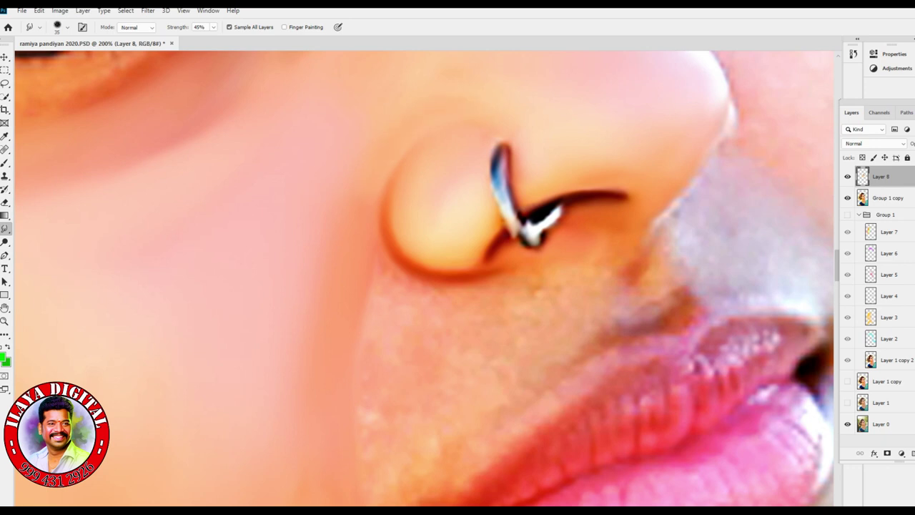
pyautogui.press(']')
pyautogui.moveTo(436, 223)
pyautogui.mouseDown()
pyautogui.moveTo(438, 163)
pyautogui.moveTo(424, 166)
pyautogui.mouseUp()
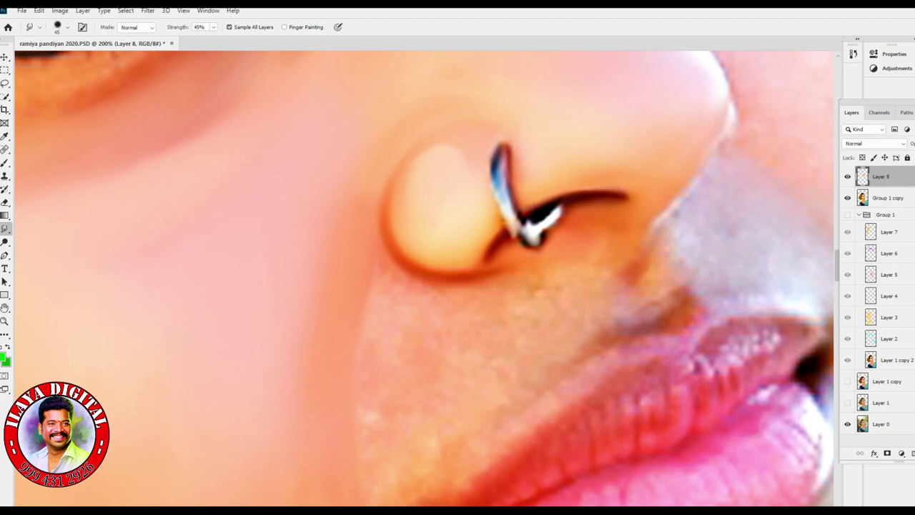
# - Examine the retouched nose and cheek at several zoom levels
pyautogui.hotkey('ctrl', '-')
pyautogui.hotkey('ctrl', '-')
pyautogui.hotkey('ctrl', '+')
pyautogui.hotkey('ctrl', '-')
pyautogui.hotkey('ctrl', '-')
pyautogui.hotkey('ctrl', '-')
pyautogui.hotkey('ctrl', '-')
pyautogui.hotkey('ctrl', '+')
pyautogui.hotkey('ctrl', '+')
pyautogui.hotkey('ctrl', '+')
pyautogui.hotkey('ctrl', '+')
pyautogui.hotkey('ctrl', '+')
pyautogui.hotkey('ctrl', '+')
pyautogui.hotkey('ctrl', '+')
pyautogui.hotkey('ctrl', '+')
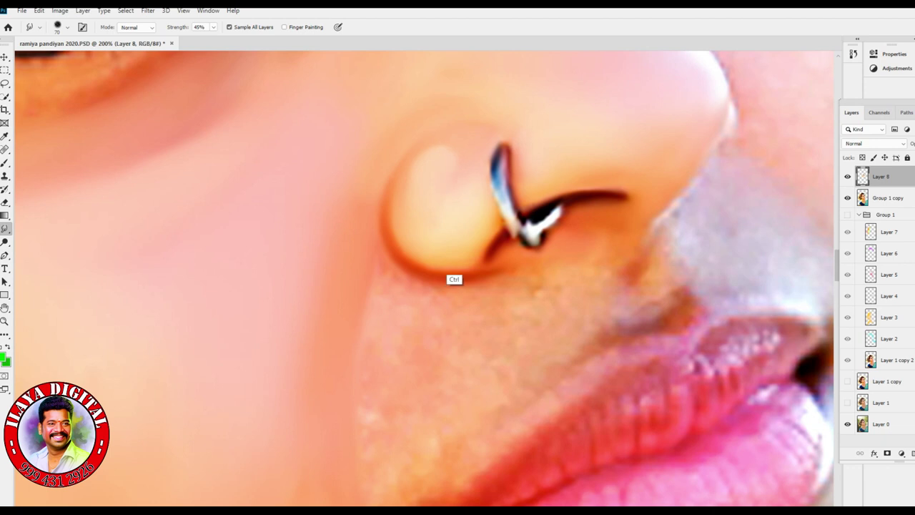
# - Trace a closed Pen path around the skin between the nostril, smile fold and upper lip, and convert it to a selection
pyautogui.moveTo(400, 286); pyautogui.dragTo(503, 172)
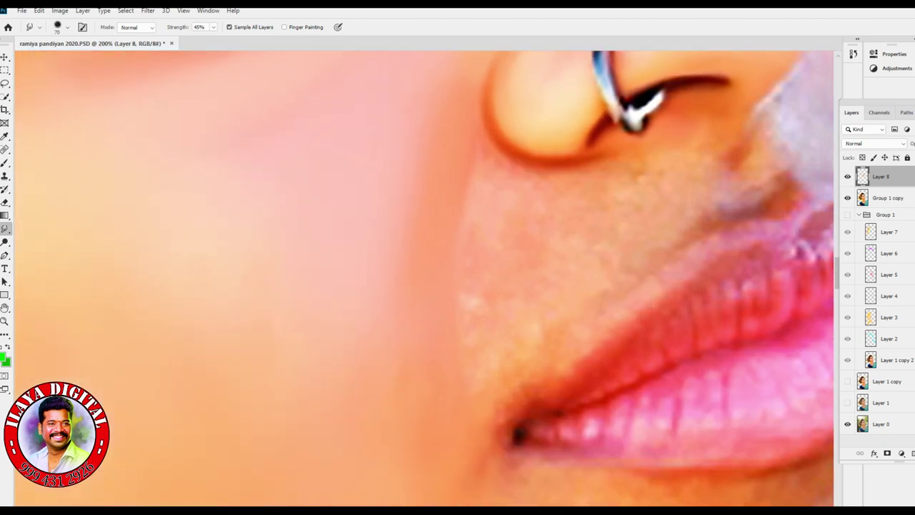
pyautogui.press('p')
pyautogui.click(479, 116)
pyautogui.moveTo(426, 347); pyautogui.dragTo(402, 383)
pyautogui.click(426, 446)
pyautogui.click(443, 470)
pyautogui.click(464, 480)
pyautogui.moveTo(515, 479); pyautogui.dragTo(579, 458)
pyautogui.moveTo(643, 419); pyautogui.dragTo(676, 391)
pyautogui.moveTo(729, 344); pyautogui.dragTo(749, 315)
pyautogui.moveTo(773, 277); pyautogui.dragTo(779, 260)
pyautogui.click(611, 151)
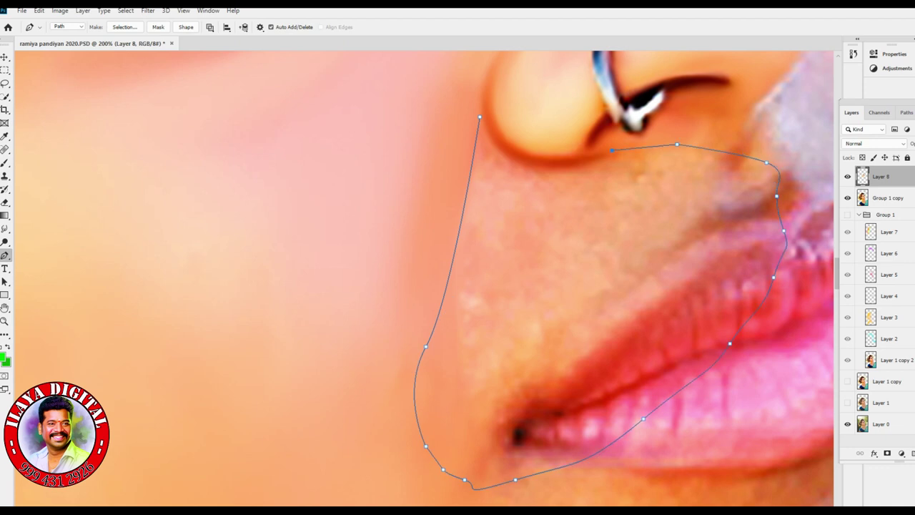
pyautogui.moveTo(483, 120); pyautogui.dragTo(458, 75)
pyautogui.hotkey('ctrl', 'Return')
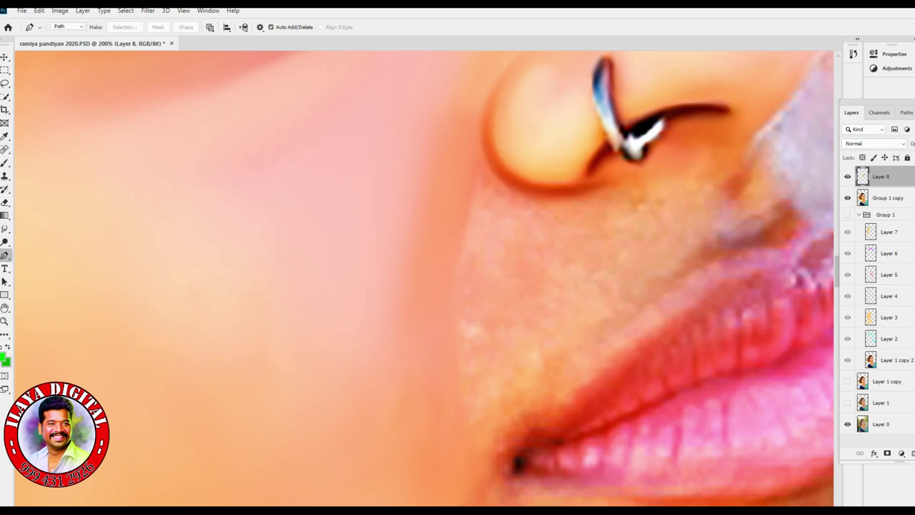
# - Ready the Smudge tool and set the foreground color to a near-white, RGB 242, 251, 242
pyautogui.press('r')
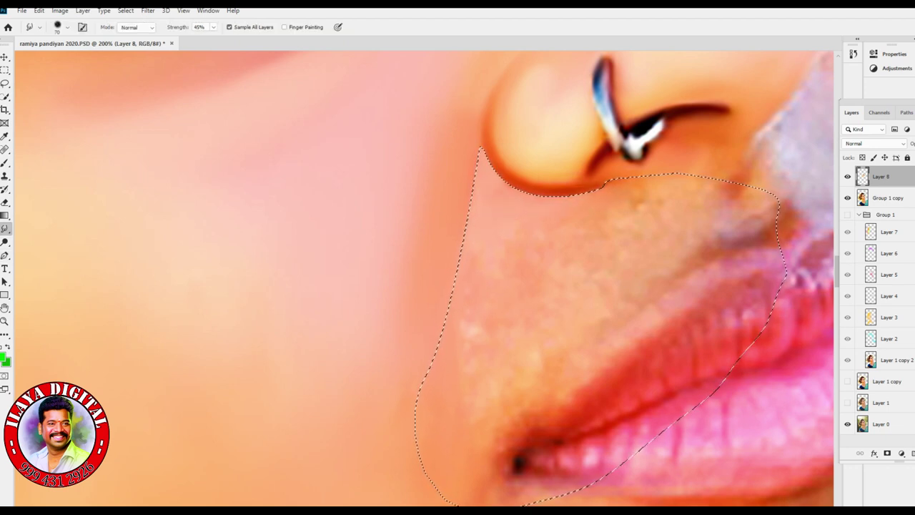
pyautogui.click(4, 357)
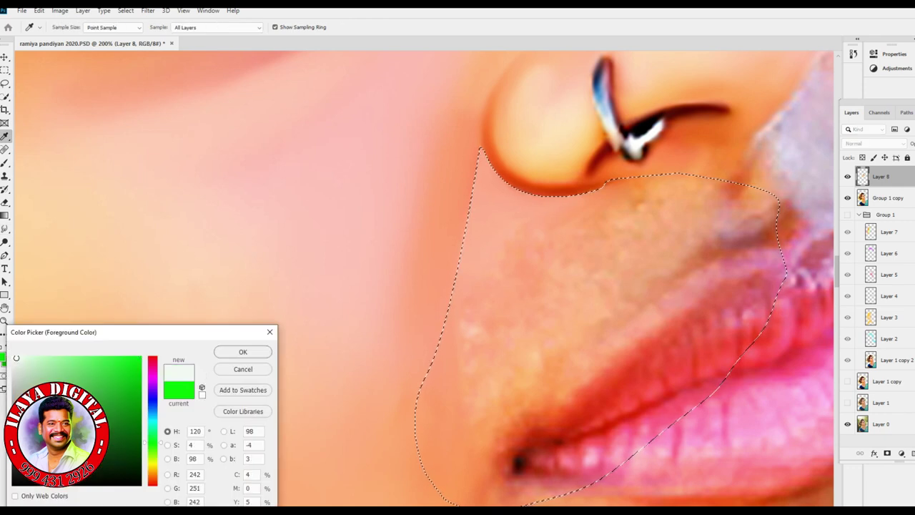
pyautogui.press('Return')
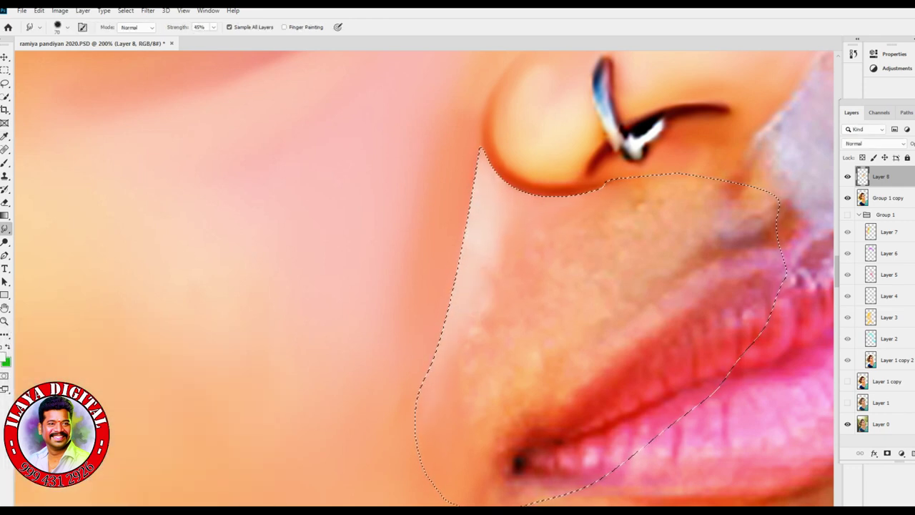
# - Blend a near-white highlight along the smile fold inside the selection with an 80 to 90 px smudge brush, and deselect
pyautogui.press(']')
pyautogui.moveTo(486, 260); pyautogui.dragTo(521, 277)
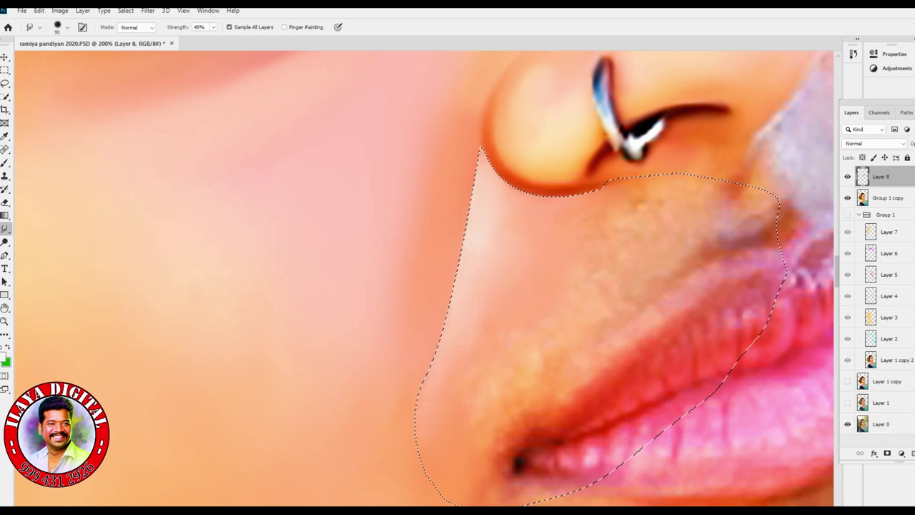
pyautogui.press('[')
pyautogui.press('6')
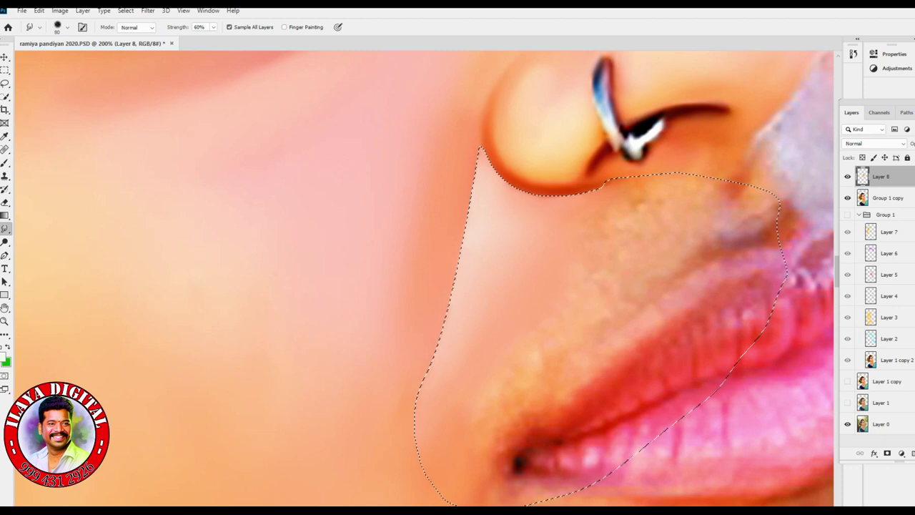
pyautogui.press('ctrl')
pyautogui.hotkey('ctrl', 'd')
pyautogui.press('4')
pyautogui.press('5')
# - Smooth the nostril wing's upper edge and lower rim with a 25 to 35 px smudge brush at 30% strength
pyautogui.hotkey('ctrl', '-')
pyautogui.hotkey('ctrl', '-')
pyautogui.hotkey('ctrl', '-')
pyautogui.hotkey('ctrl', '-')
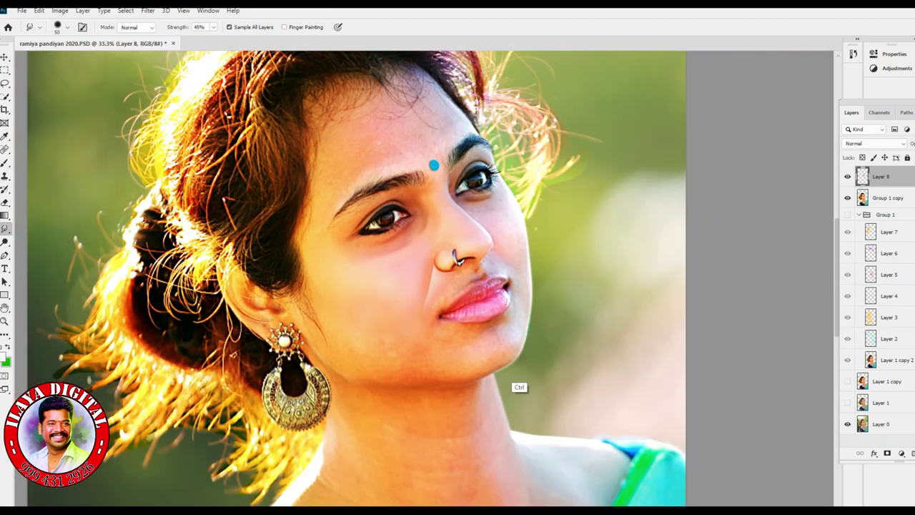
pyautogui.hotkey('ctrl', '+')
pyautogui.hotkey('ctrl', '+')
pyautogui.hotkey('ctrl', '+')
pyautogui.hotkey('ctrl', '+')
pyautogui.hotkey('ctrl', '+')
pyautogui.moveTo(458, 251); pyautogui.dragTo(417, 415)
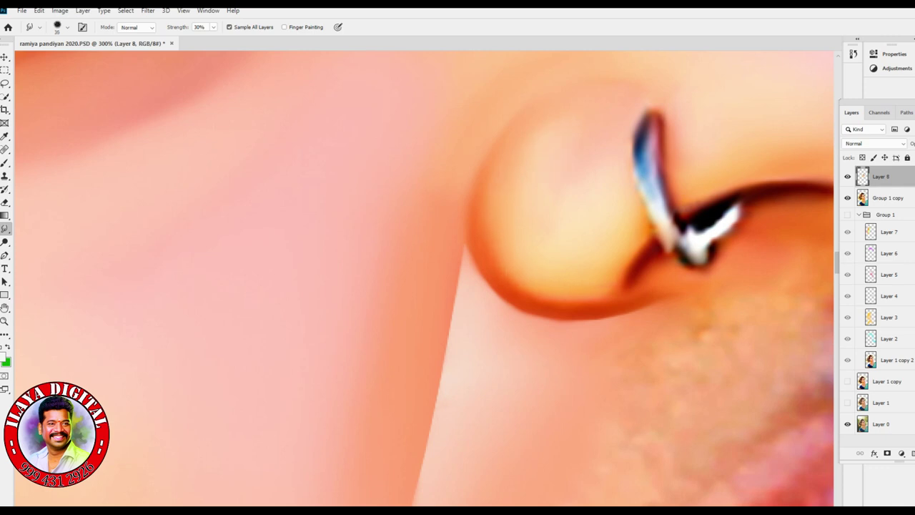
pyautogui.moveTo(531, 145); pyautogui.dragTo(548, 126)
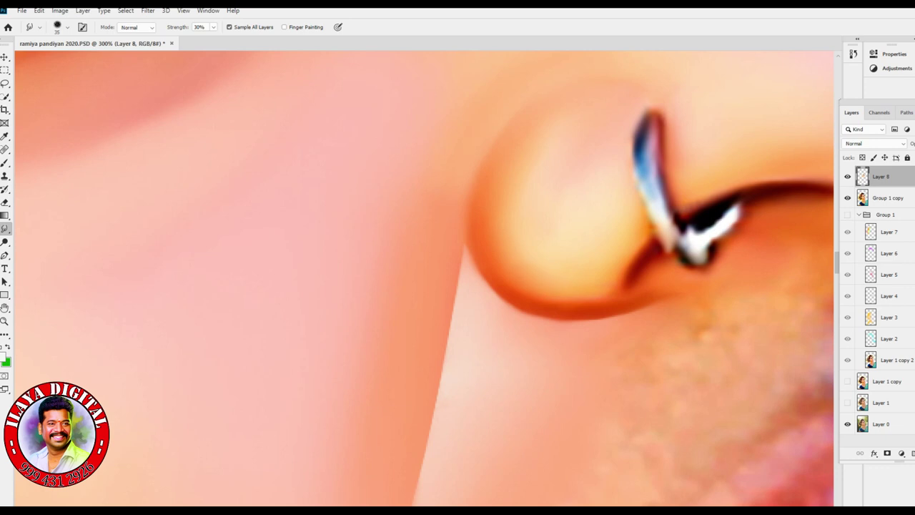
pyautogui.moveTo(550, 298); pyautogui.dragTo(574, 296)
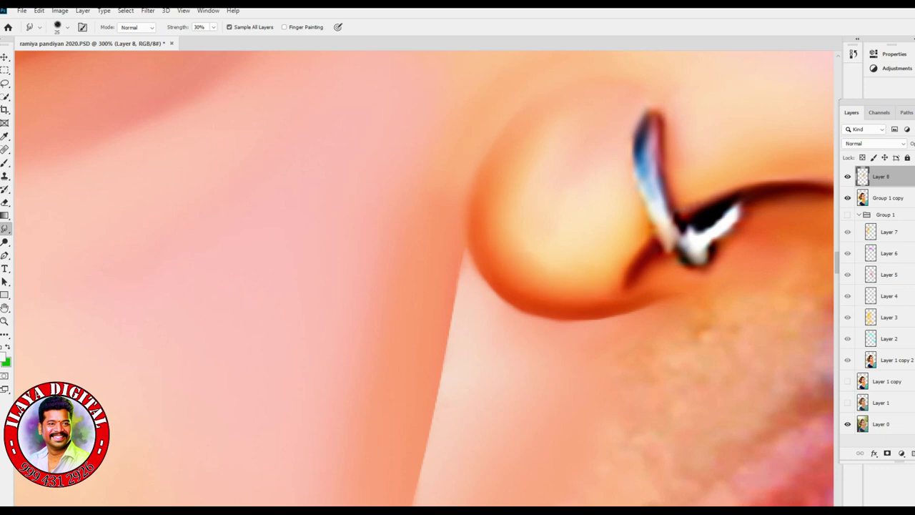
pyautogui.moveTo(572, 329); pyautogui.dragTo(603, 127)
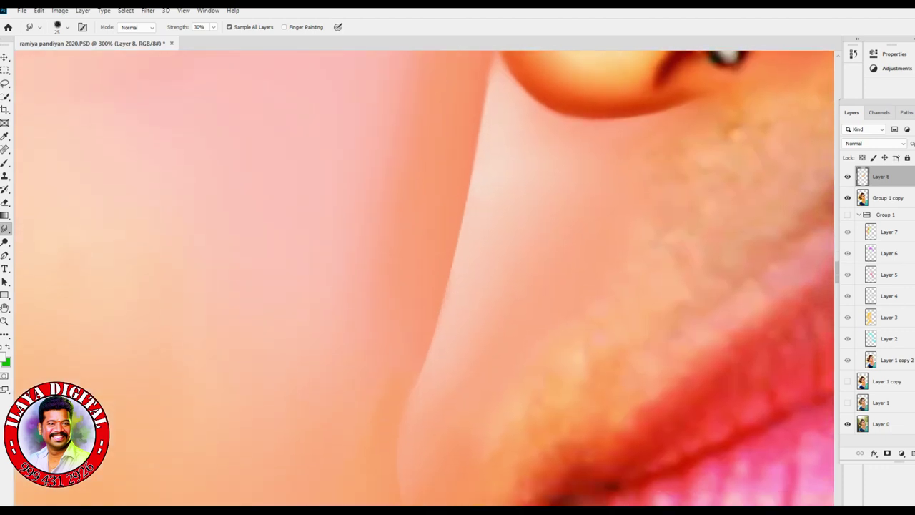
# - Trace a closed Pen path around the skin between the nose tip and upper lip, and convert it to a selection
pyautogui.hotkey('ctrl', '-')
pyautogui.hotkey('ctrl', '-')
pyautogui.hotkey('ctrl', '-')
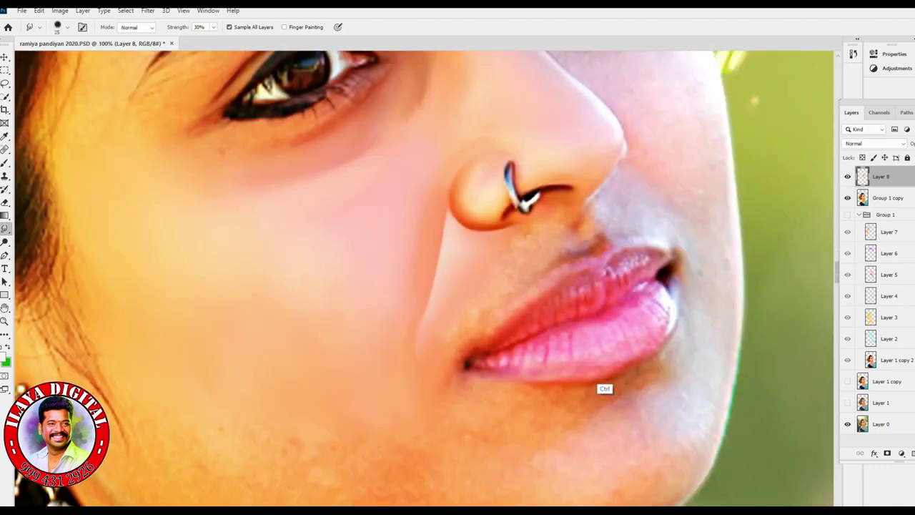
pyautogui.hotkey('ctrl', '+')
pyautogui.moveTo(593, 229); pyautogui.dragTo(521, 294)
pyautogui.hotkey('ctrl', '+')
pyautogui.press('p')
pyautogui.click(467, 185)
pyautogui.moveTo(579, 333); pyautogui.dragTo(577, 402)
pyautogui.moveTo(499, 469); pyautogui.dragTo(480, 478)
pyautogui.moveTo(424, 484); pyautogui.dragTo(390, 472)
pyautogui.moveTo(365, 396); pyautogui.dragTo(358, 353)
pyautogui.click(389, 266)
pyautogui.hotkey('ctrl', '-')
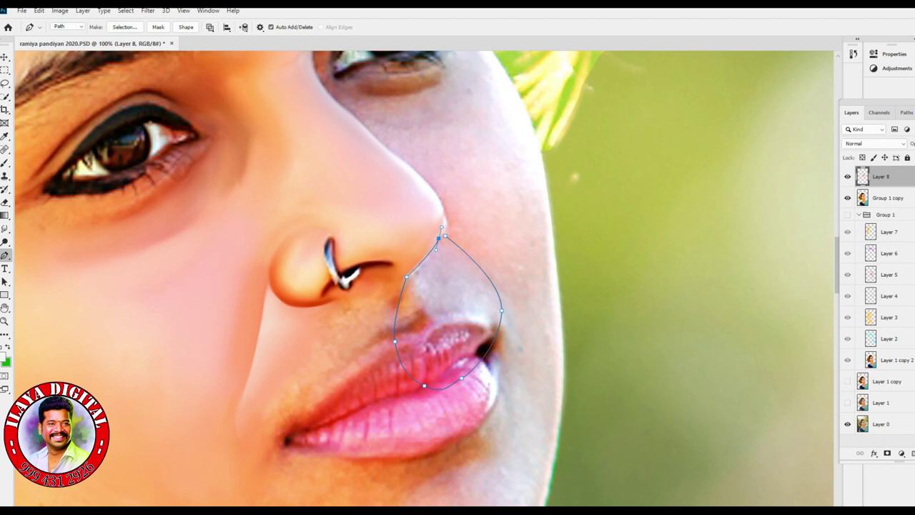
pyautogui.hotkey('ctrl', 'Return')
pyautogui.hotkey('ctrl', '+')
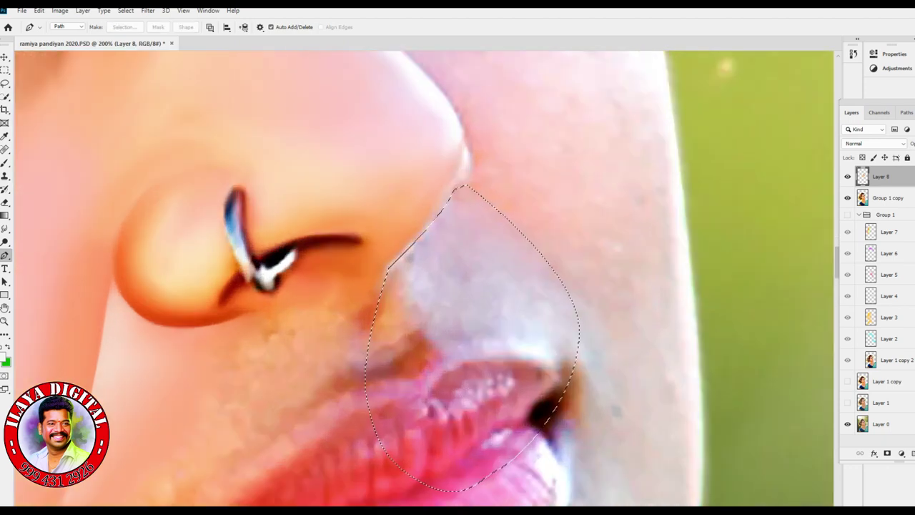
# - Smooth the selected skin above the upper lip, and soften the nose tip's underside edge with a 35 px smudge brush at 45% strength
pyautogui.press('r')
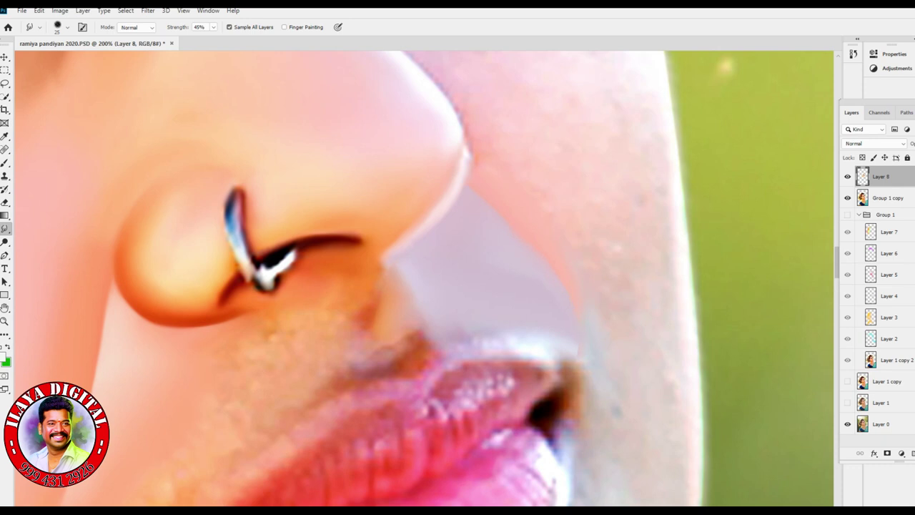
pyautogui.press(']')
pyautogui.moveTo(455, 157)
pyautogui.mouseDown()
pyautogui.moveTo(395, 242)
pyautogui.moveTo(406, 232)
pyautogui.mouseUp()
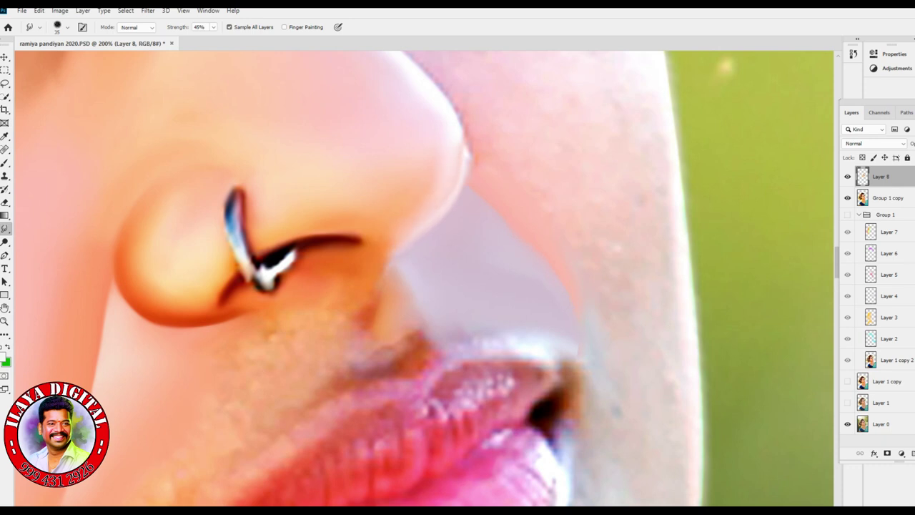
pyautogui.moveTo(453, 176); pyautogui.dragTo(393, 240)
pyautogui.hotkey('ctrl', '-')
pyautogui.hotkey('ctrl', '-')
pyautogui.hotkey('ctrl', '+')
pyautogui.hotkey('ctrl', '+')
pyautogui.hotkey('ctrl', '+')
pyautogui.hotkey('ctrl', '+')
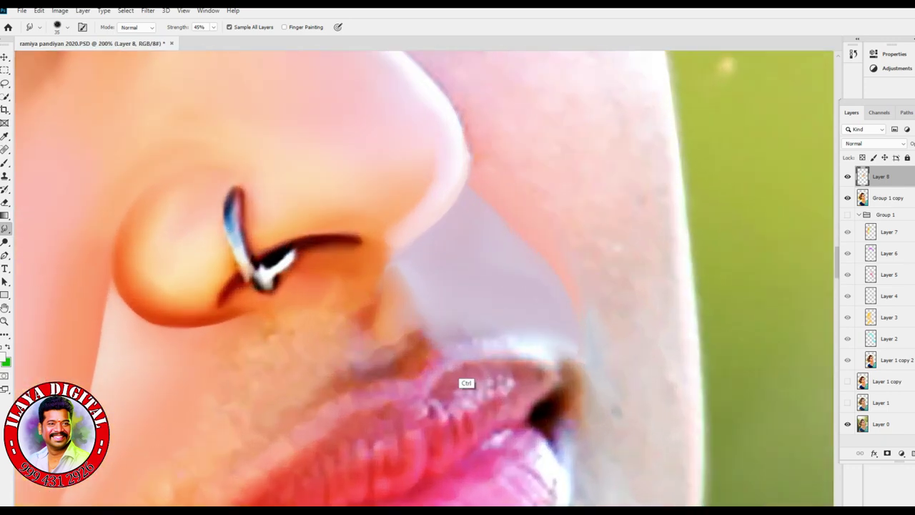
# - Erase the excess white rim under the nose tip and smudge the remaining edge into the skin with a larger brush
pyautogui.press('e')
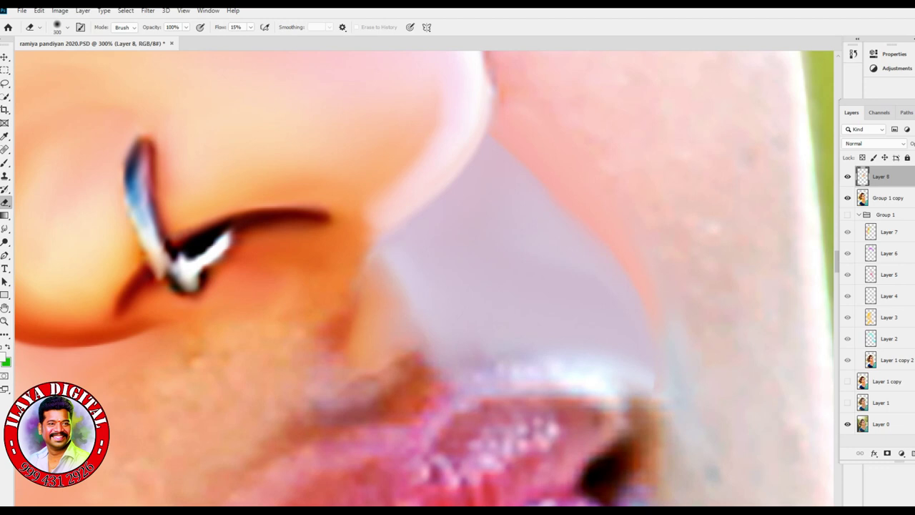
pyautogui.moveTo(390, 214)
pyautogui.mouseDown()
pyautogui.moveTo(455, 134)
pyautogui.moveTo(402, 200)
pyautogui.mouseUp()
pyautogui.moveTo(457, 118); pyautogui.dragTo(463, 106)
pyautogui.press('r')
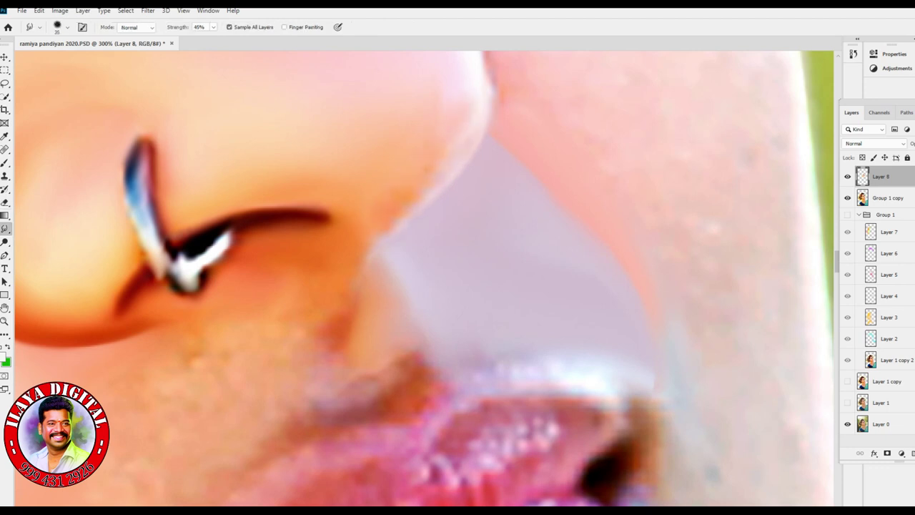
pyautogui.moveTo(437, 155)
pyautogui.mouseDown()
pyautogui.moveTo(396, 204)
pyautogui.moveTo(411, 183)
pyautogui.mouseUp()
pyautogui.press(']')
pyautogui.scroll(3, 425, 278)
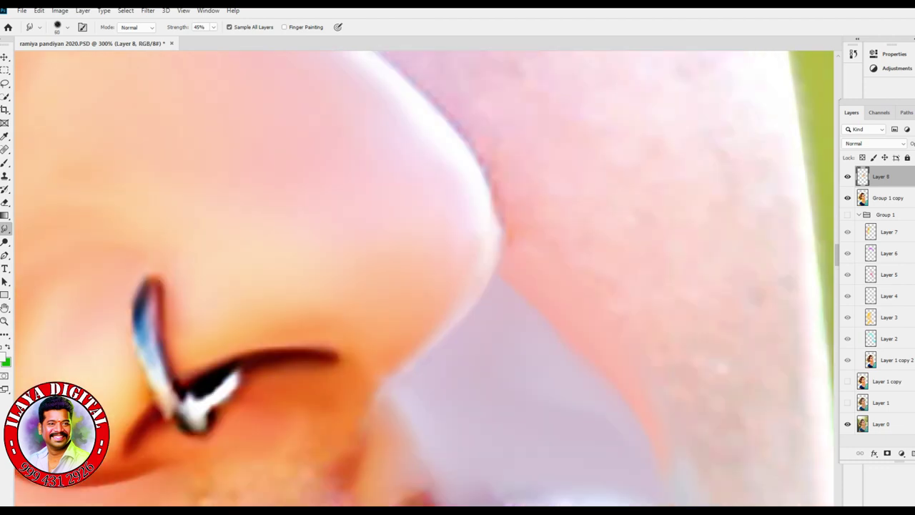
# - Trace a Pen path down the nose profile from beside the far eye, around the tip, to its underside
pyautogui.hotkey('ctrl', '-')
pyautogui.moveTo(539, 380)
pyautogui.mouseDown()
pyautogui.moveTo(565, 438)
pyautogui.moveTo(615, 492)
pyautogui.mouseUp()
pyautogui.press('p')
pyautogui.moveTo(458, 271); pyautogui.dragTo(469, 370)
pyautogui.click(287, 134)
pyautogui.moveTo(349, 275); pyautogui.dragTo(418, 328)
pyautogui.scroll(-5, 338, 293)
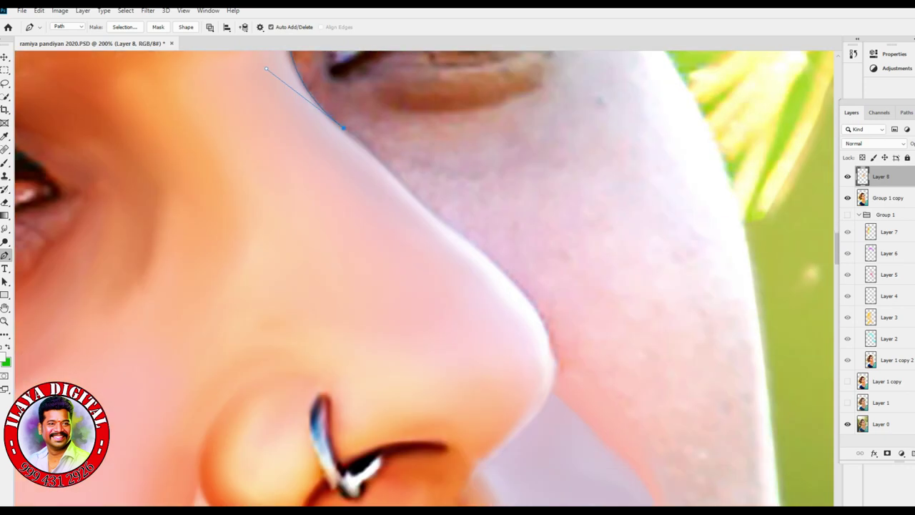
pyautogui.moveTo(427, 188); pyautogui.dragTo(439, 198)
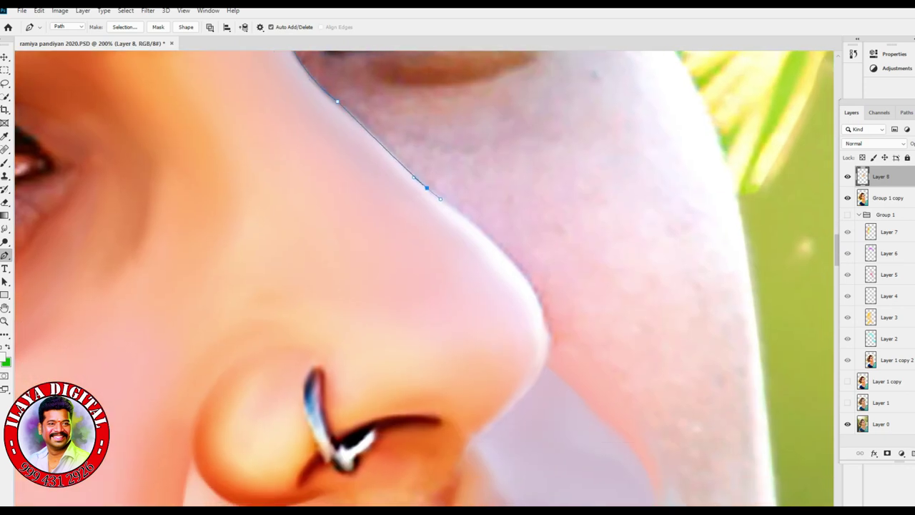
pyautogui.moveTo(541, 365); pyautogui.dragTo(505, 450)
pyautogui.keyDown('alt'); pyautogui.click(541, 365); pyautogui.keyUp('alt')
pyautogui.moveTo(541, 366); pyautogui.dragTo(622, 246)
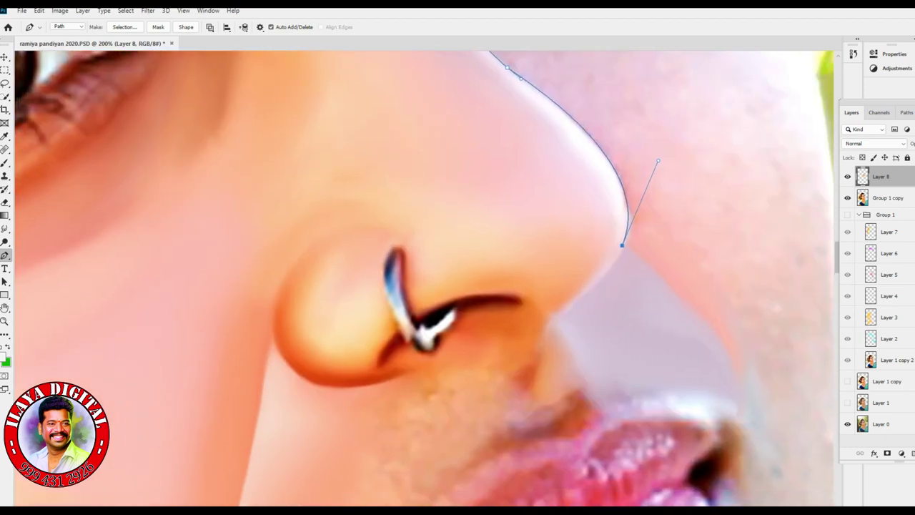
pyautogui.moveTo(550, 325); pyautogui.dragTo(484, 373)
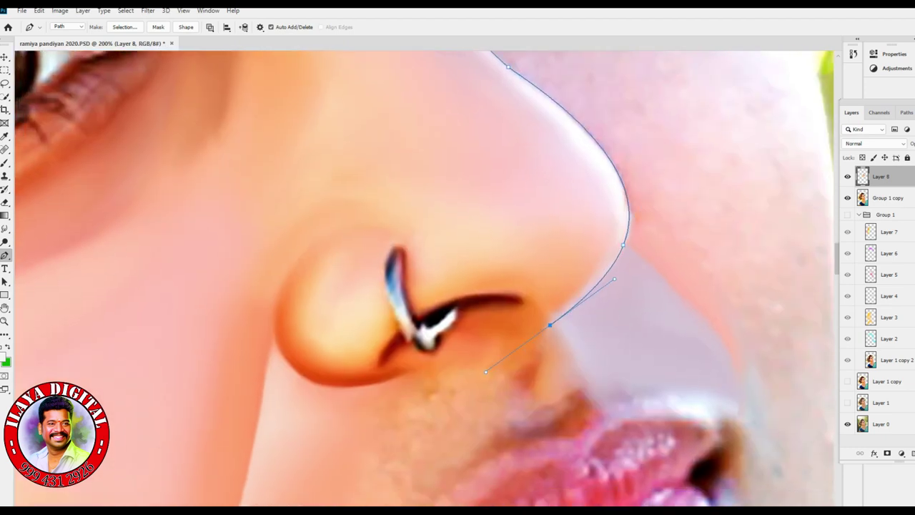
# - Close the path across the nose ring and up the nose bridge, convert it to a selection, and add a new layer
pyautogui.click(365, 274)
pyautogui.press('v')
pyautogui.moveTo(457, 157); pyautogui.dragTo(428, 343)
pyautogui.scroll(-4, 423, 278)
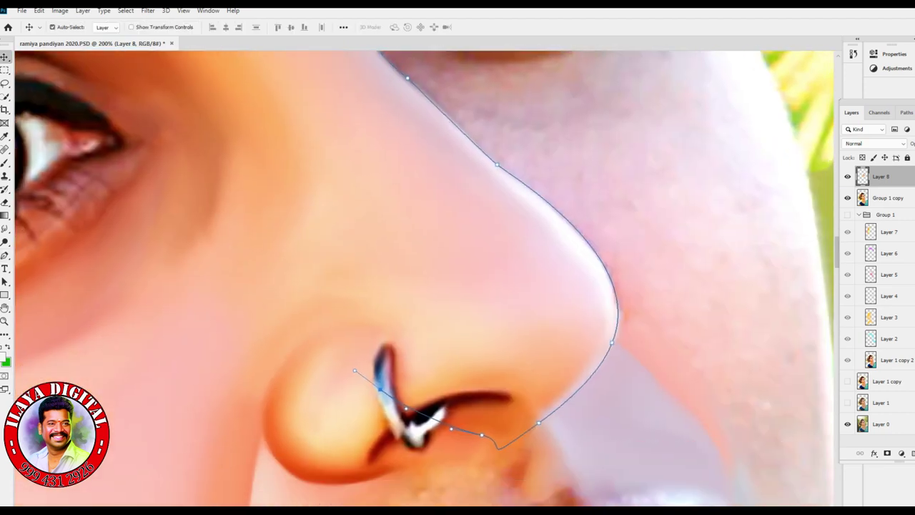
pyautogui.press('p')
pyautogui.click(352, 278)
pyautogui.moveTo(315, 163); pyautogui.dragTo(353, 379)
pyautogui.keyDown('alt'); pyautogui.click(315, 163); pyautogui.keyUp('alt')
pyautogui.moveTo(269, 306); pyautogui.dragTo(259, 287)
pyautogui.moveTo(253, 253); pyautogui.dragTo(254, 236)
pyautogui.moveTo(270, 211); pyautogui.dragTo(278, 196)
pyautogui.moveTo(298, 168); pyautogui.dragTo(308, 156)
pyautogui.moveTo(330, 132); pyautogui.dragTo(346, 116)
pyautogui.keyDown('alt'); pyautogui.click(330, 133); pyautogui.keyUp('alt')
pyautogui.hotkey('ctrl', 'Return')
pyautogui.hotkey('ctrl', 'shift', 'alt', 'n')
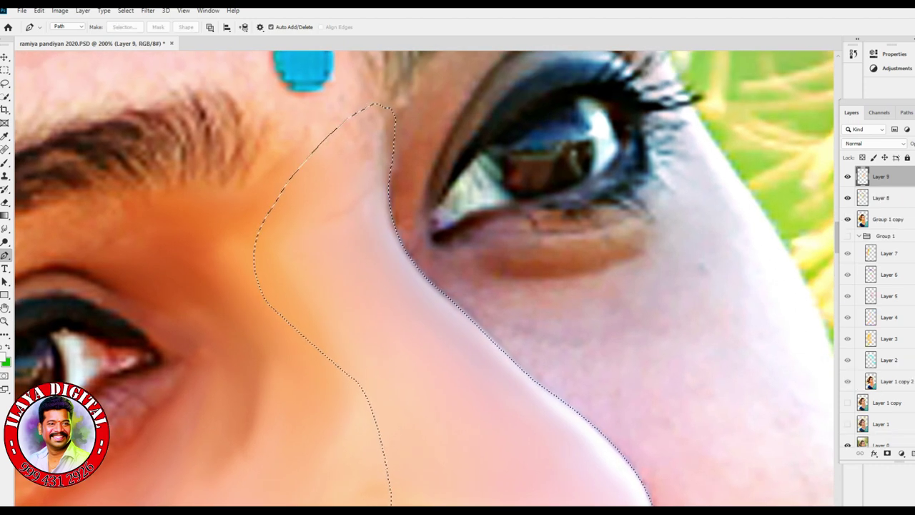
# - Finger-paint a near-white highlight down the selected nose profile with a 60 px smudge brush at 70% strength
pyautogui.moveTo(458, 315); pyautogui.dragTo(365, 209)
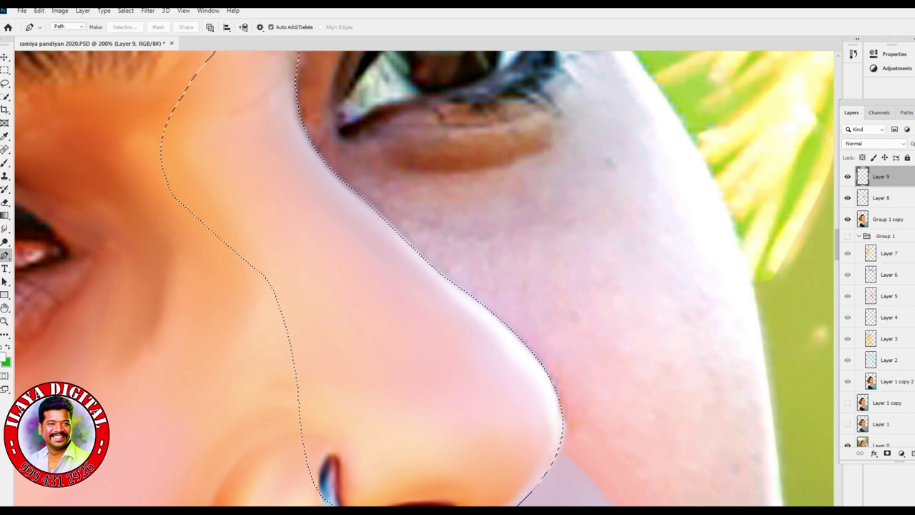
pyautogui.press('r')
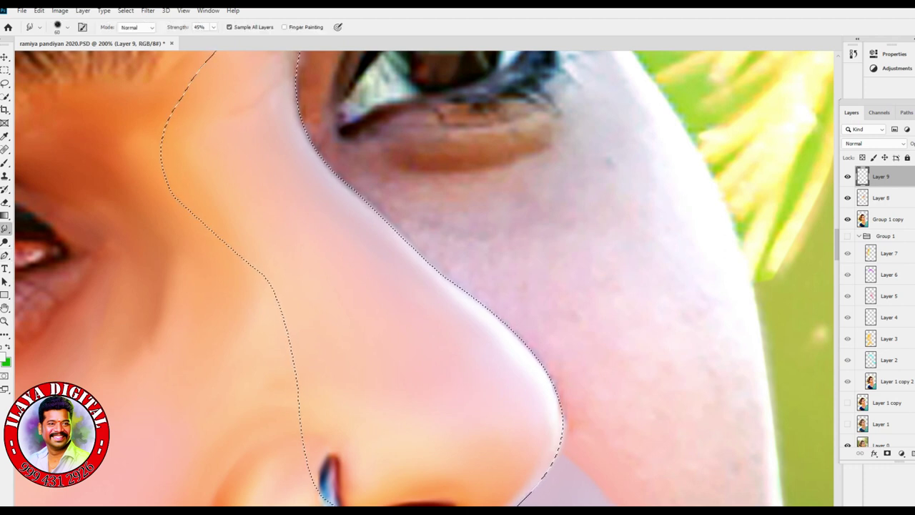
pyautogui.press('7')
pyautogui.moveTo(401, 214); pyautogui.dragTo(430, 292)
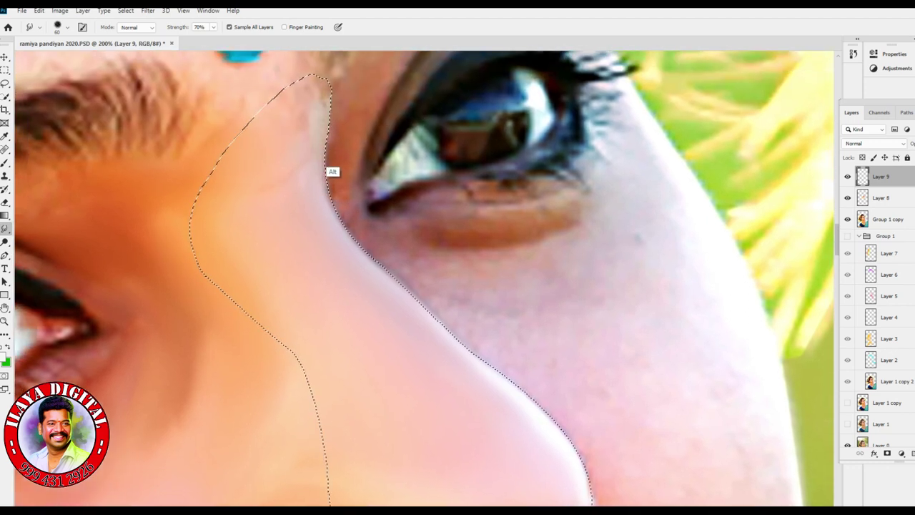
pyautogui.moveTo(328, 170)
pyautogui.mouseDown()
pyautogui.moveTo(330, 227)
pyautogui.moveTo(489, 391)
pyautogui.moveTo(452, 368)
pyautogui.mouseUp()
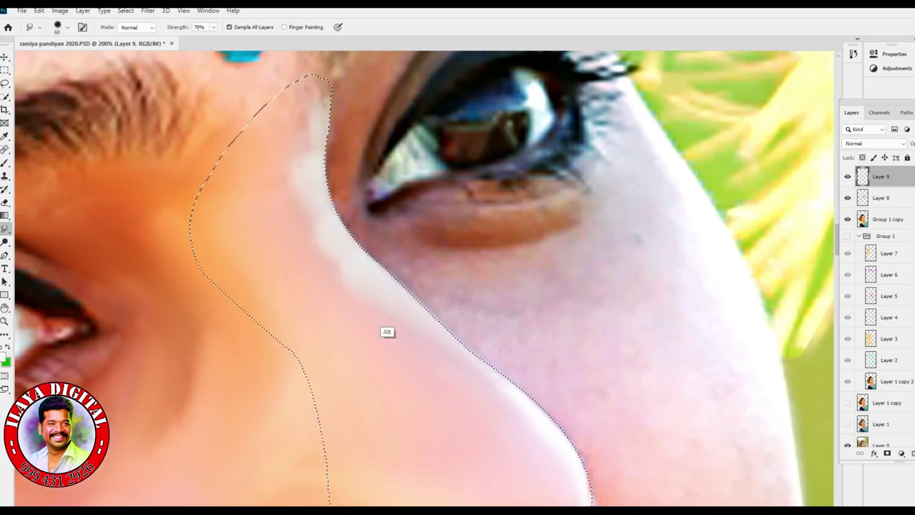
# - Even out and widen the white highlight along the whole nose profile with a 50 px brush, raising its flow to 78%
pyautogui.press('b')
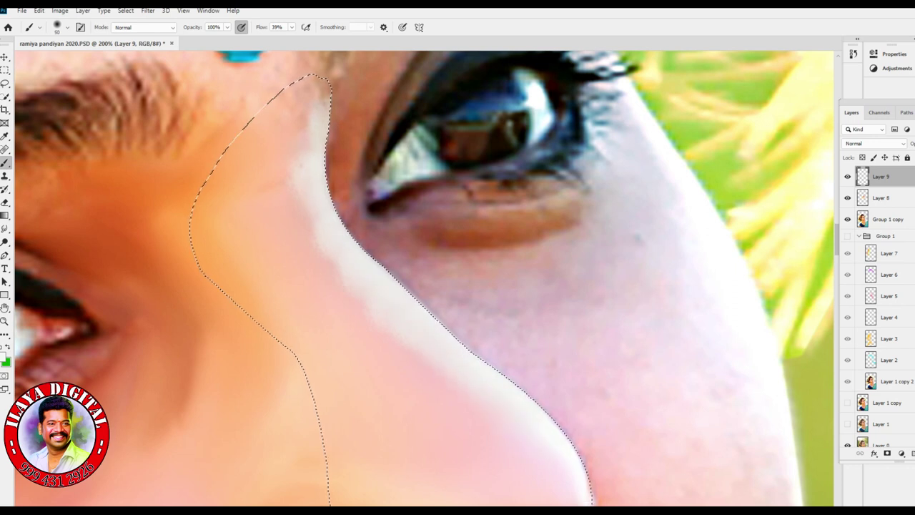
pyautogui.moveTo(306, 146); pyautogui.dragTo(316, 92)
pyautogui.moveTo(429, 343); pyautogui.dragTo(376, 186)
pyautogui.click(291, 27)
pyautogui.moveTo(293, 40); pyautogui.dragTo(315, 40)
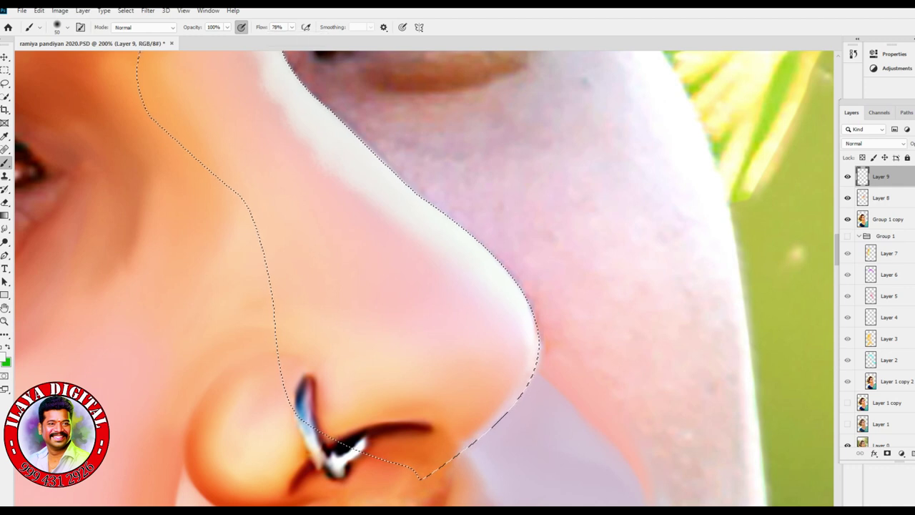
pyautogui.moveTo(358, 178); pyautogui.dragTo(465, 326)
pyautogui.moveTo(375, 79)
pyautogui.mouseDown()
pyautogui.moveTo(379, 136)
pyautogui.moveTo(497, 347)
pyautogui.moveTo(445, 244)
pyautogui.mouseUp()
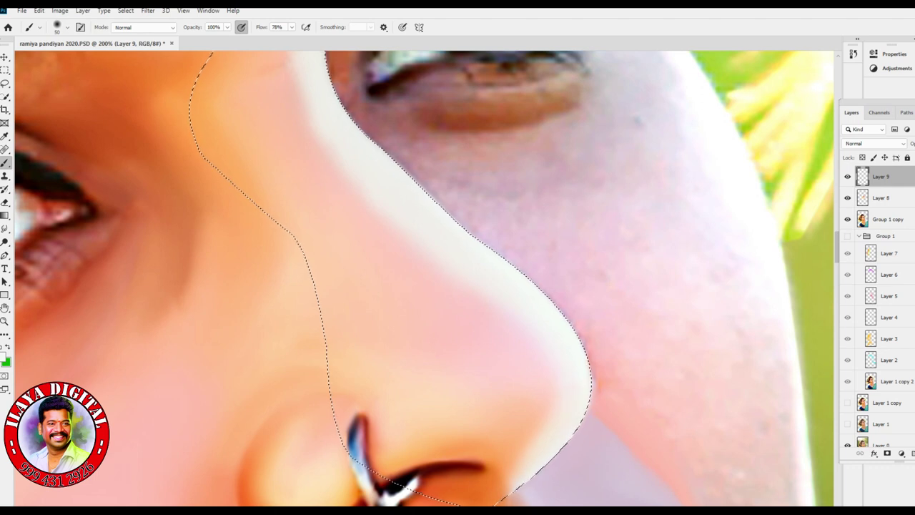
pyautogui.moveTo(445, 244); pyautogui.dragTo(515, 324)
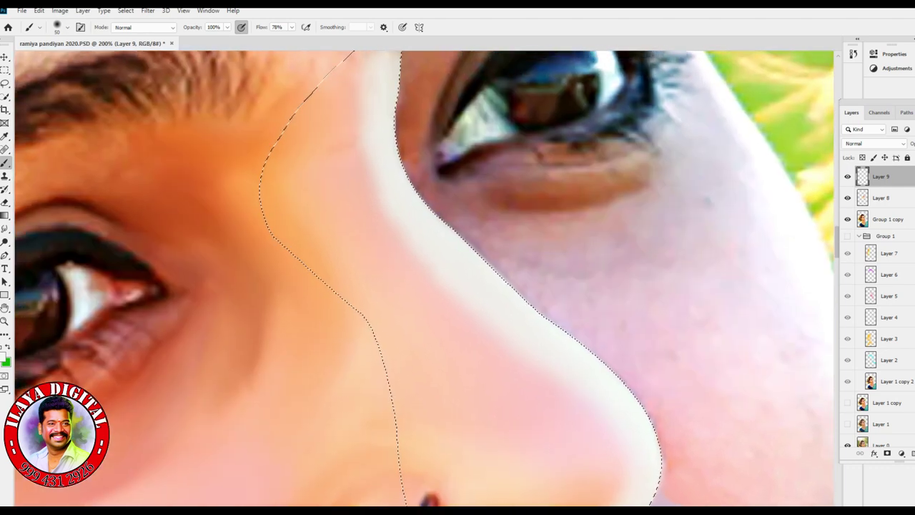
# - Erase the inner side of the white nose highlight with a soft 50 px Eraser at 70% flow, leaving a thin rim along the profile
pyautogui.press('e')
pyautogui.scroll(3, 425, 278)
pyautogui.click(251, 28)
pyautogui.moveTo(248, 39); pyautogui.dragTo(280, 40)
pyautogui.press(']')
pyautogui.moveTo(402, 153)
pyautogui.mouseDown()
pyautogui.moveTo(403, 289)
pyautogui.moveTo(457, 350)
pyautogui.moveTo(557, 429)
pyautogui.mouseUp()
pyautogui.press(']')
pyautogui.moveTo(446, 332); pyautogui.dragTo(579, 461)
pyautogui.hotkey('ctrl', 'd')
pyautogui.moveTo(578, 460); pyautogui.dragTo(543, 318)
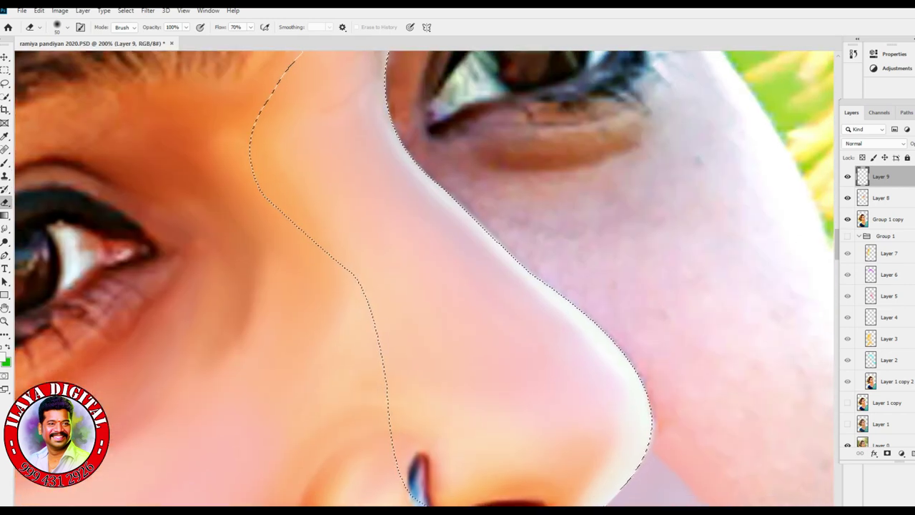
pyautogui.scroll(-3, 424, 278)
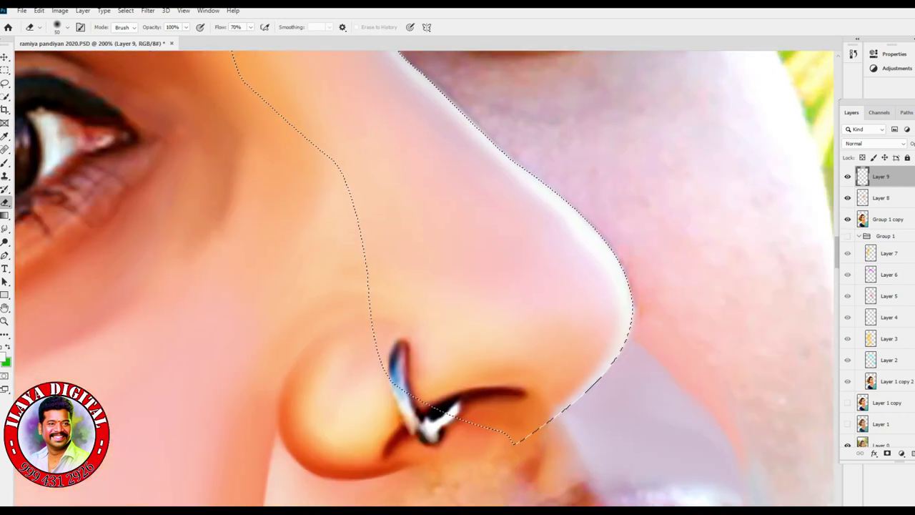
pyautogui.scroll(4, 424, 278)
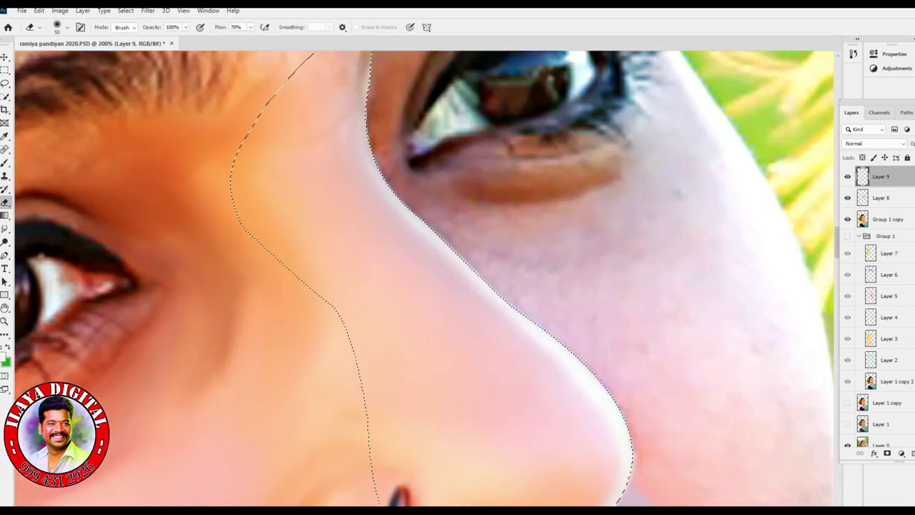
# - Smudge the white rim's inner edge into the nose skin with a 30 px brush at 45% strength and clear the selection
pyautogui.press('r')
pyautogui.scroll(2, 425, 278)
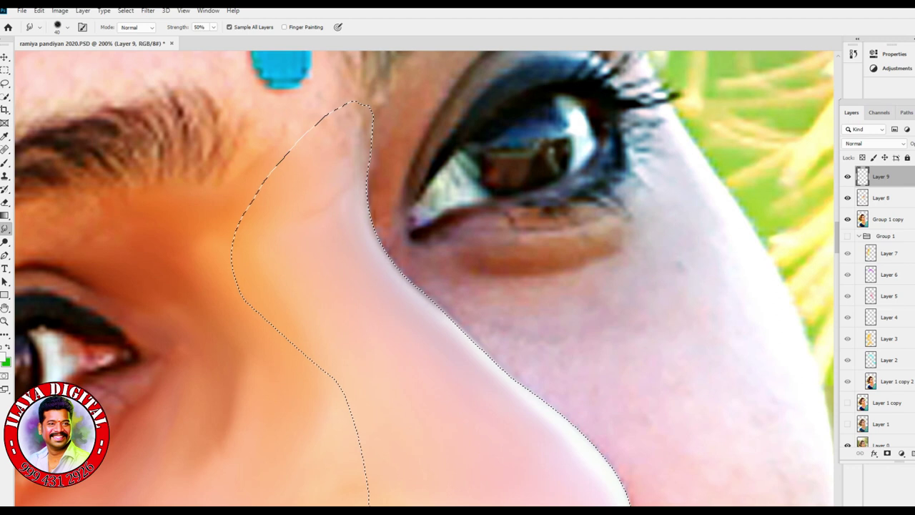
pyautogui.scroll(-4, 424, 278)
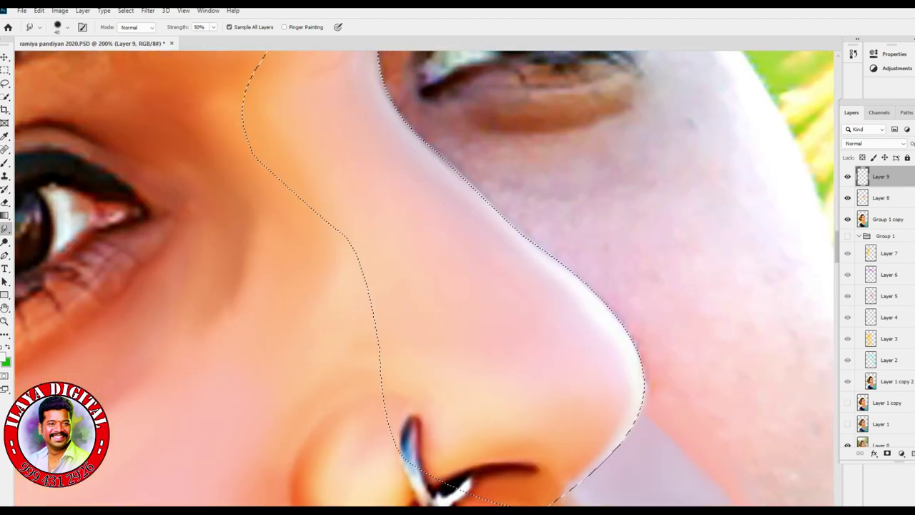
pyautogui.scroll(4, 424, 278)
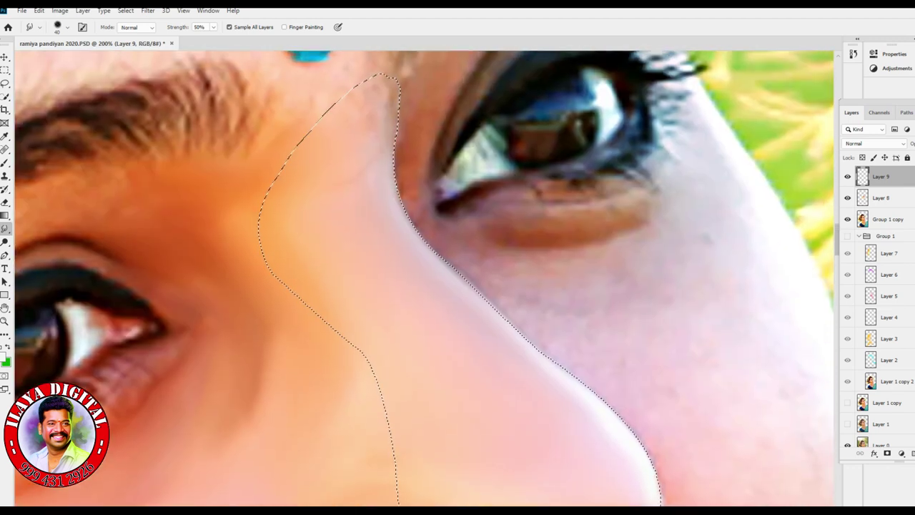
pyautogui.press('4')
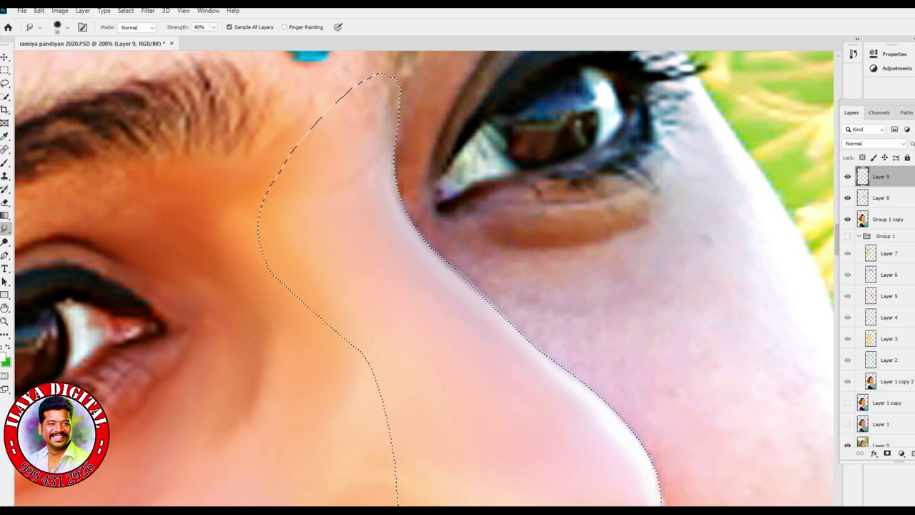
pyautogui.press(']')
pyautogui.press('4')
pyautogui.press('5')
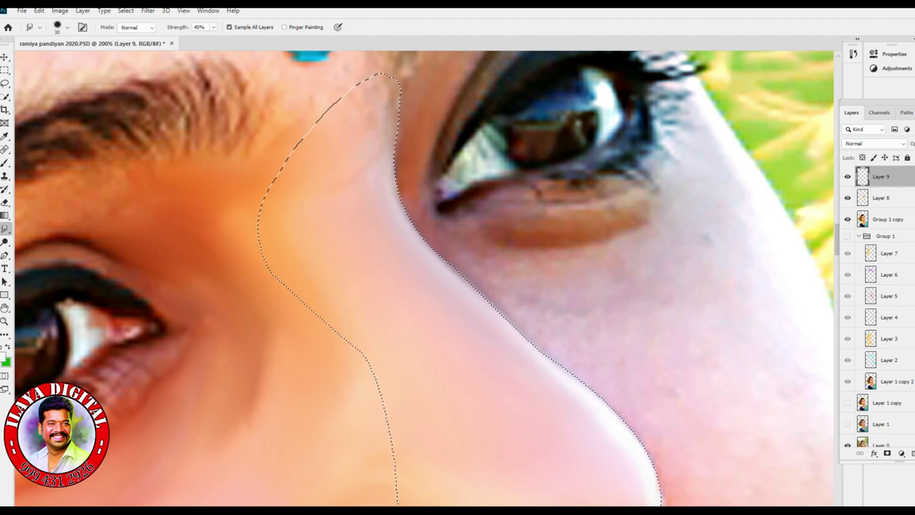
pyautogui.hotkey('shift', 'F6')
pyautogui.press('Return')
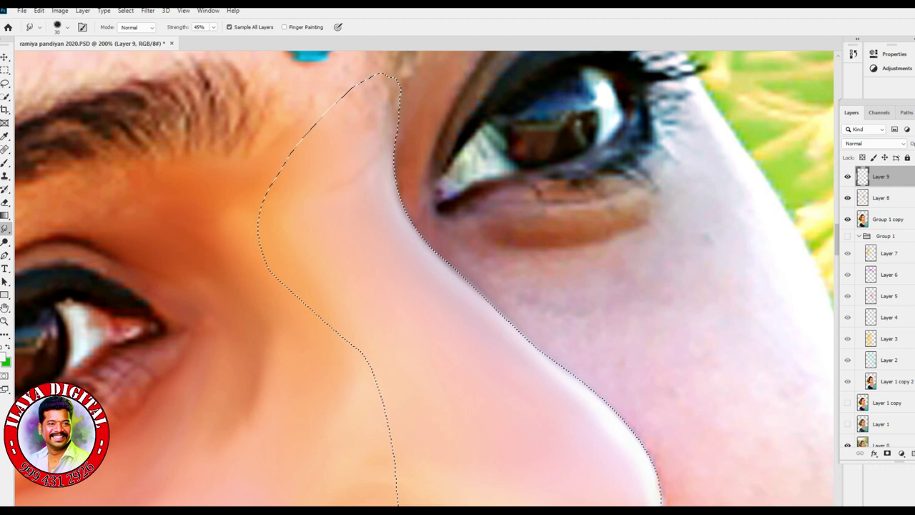
pyautogui.moveTo(472, 350); pyautogui.dragTo(403, 207)
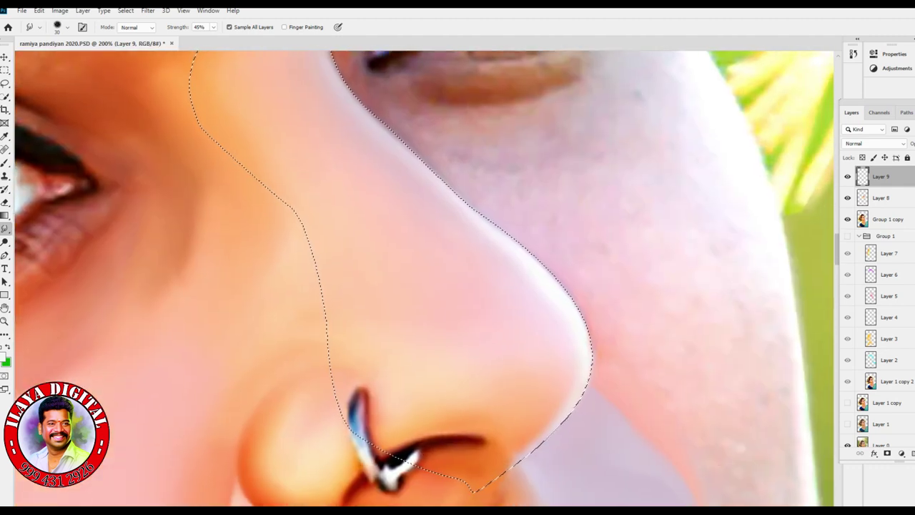
pyautogui.press('6')
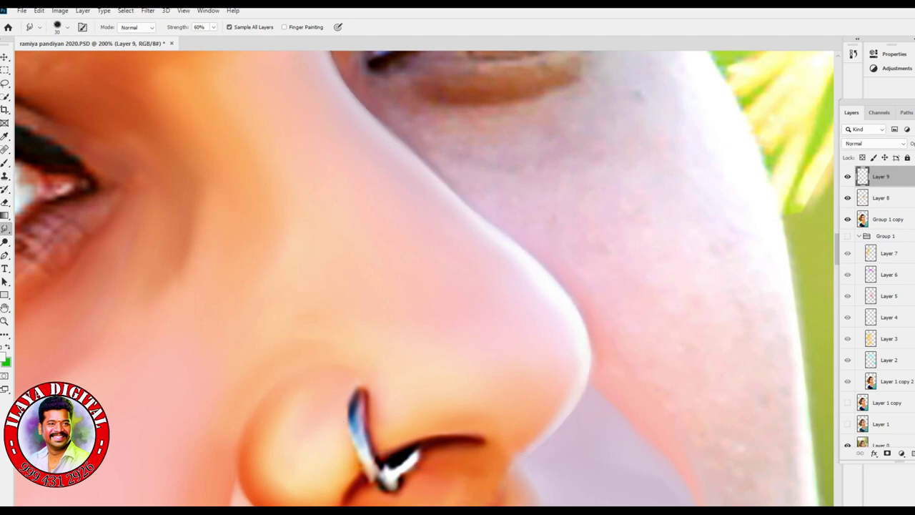
# - Smudge the brown fold beneath the far eye into a smooth curve with a 20–25 px brush at 50% strength
pyautogui.hotkey('ctrl', '-')
pyautogui.hotkey('ctrl', '-')
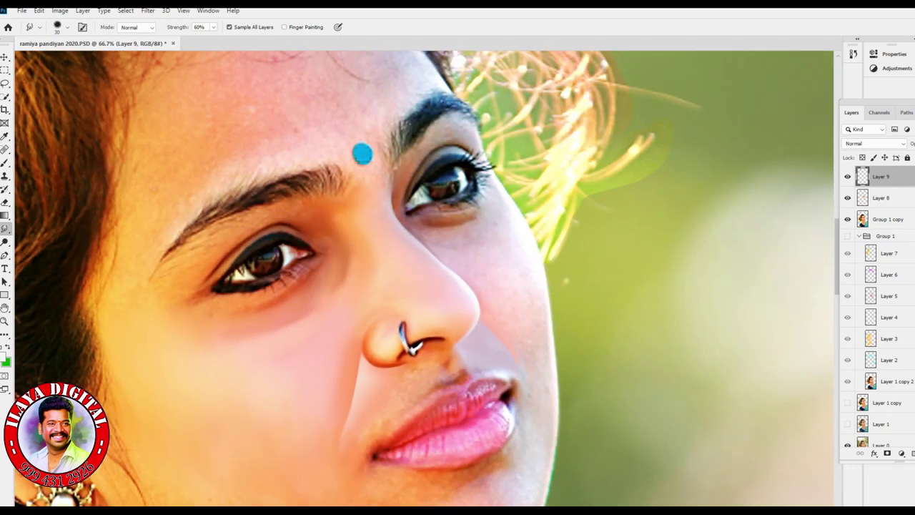
pyautogui.hotkey('ctrl', '+')
pyautogui.hotkey('ctrl', '+')
pyautogui.hotkey('ctrl', '+')
pyautogui.moveTo(472, 157); pyautogui.dragTo(353, 484)
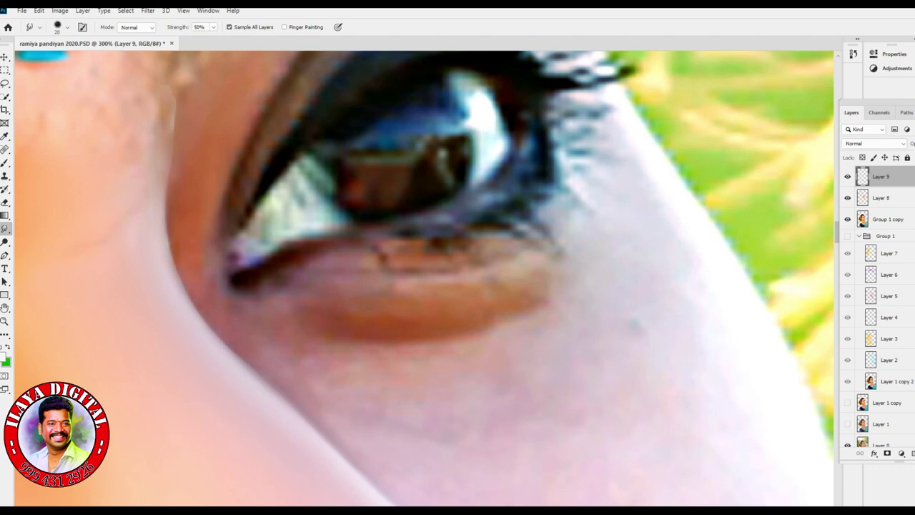
pyautogui.moveTo(330, 335)
pyautogui.mouseDown()
pyautogui.moveTo(444, 333)
pyautogui.moveTo(558, 293)
pyautogui.mouseUp()
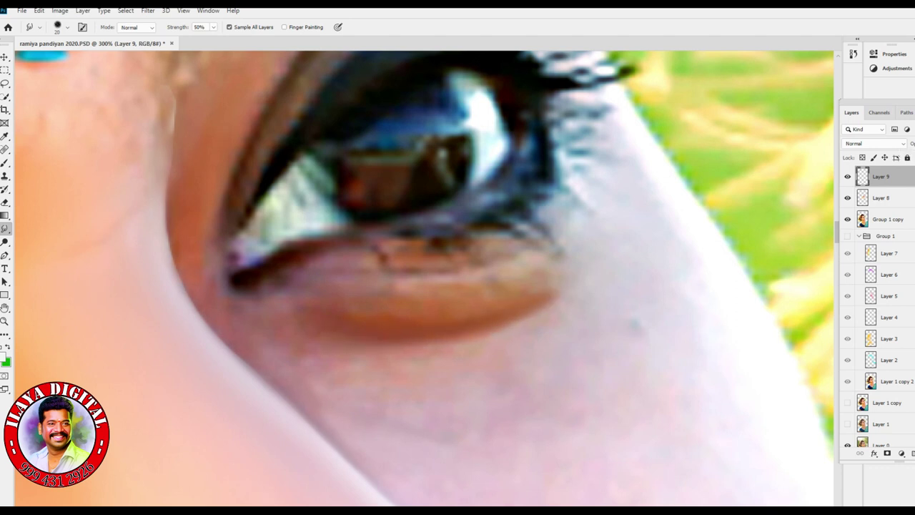
pyautogui.press('[')
pyautogui.moveTo(556, 289)
pyautogui.mouseDown()
pyautogui.moveTo(516, 307)
pyautogui.moveTo(541, 299)
pyautogui.mouseUp()
pyautogui.moveTo(400, 289); pyautogui.dragTo(547, 279)
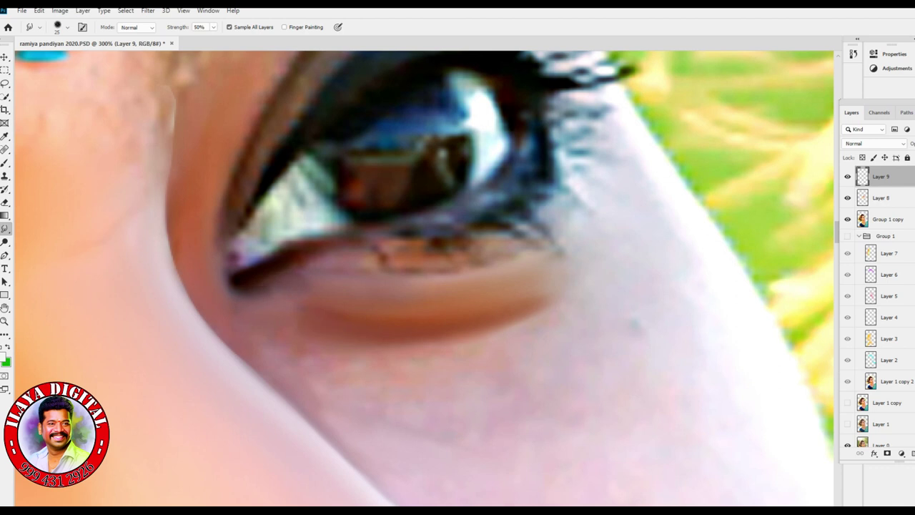
# - Blend the fold's lower edge and the skin between the far eye and nose bridge with a 35 px smudge brush
pyautogui.moveTo(550, 318); pyautogui.dragTo(373, 343)
pyautogui.moveTo(549, 287); pyautogui.dragTo(511, 300)
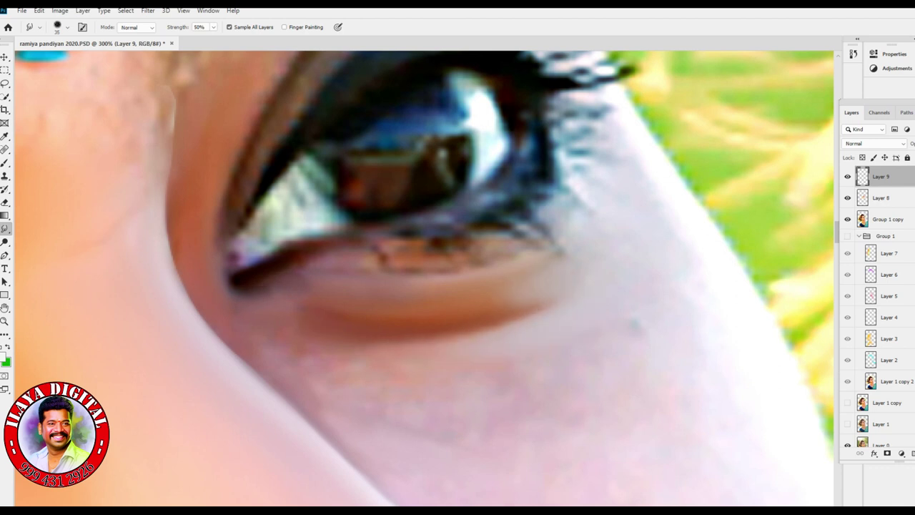
pyautogui.moveTo(436, 357); pyautogui.dragTo(493, 250)
pyautogui.moveTo(366, 250)
pyautogui.mouseDown()
pyautogui.moveTo(484, 245)
pyautogui.moveTo(392, 253)
pyautogui.mouseUp()
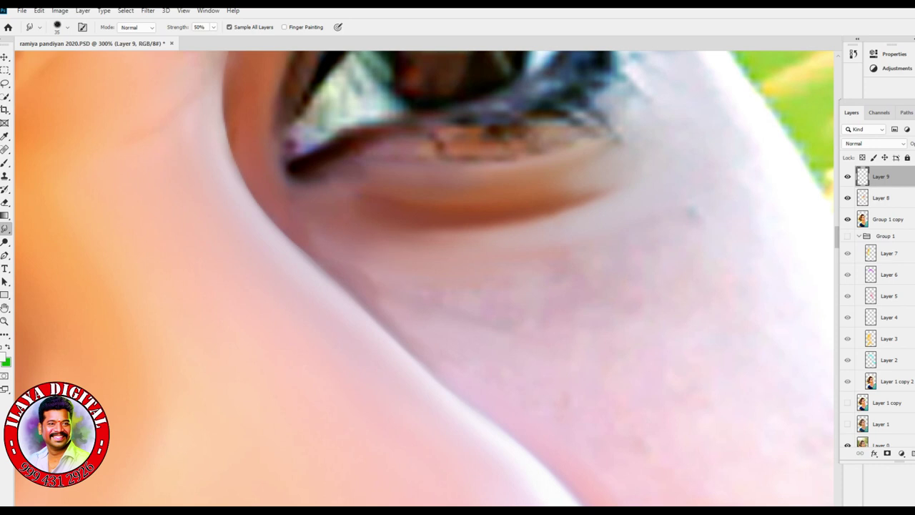
pyautogui.moveTo(318, 240)
pyautogui.mouseDown()
pyautogui.moveTo(384, 276)
pyautogui.moveTo(529, 327)
pyautogui.moveTo(432, 217)
pyautogui.moveTo(355, 209)
pyautogui.moveTo(320, 191)
pyautogui.mouseUp()
pyautogui.moveTo(500, 300); pyautogui.dragTo(359, 305)
# - With the face outline selected, smudge out the pale streak beside the nose bridge below the far eye at 40% strength
pyautogui.hotkey('ctrl', '-')
pyautogui.hotkey('ctrl', '-')
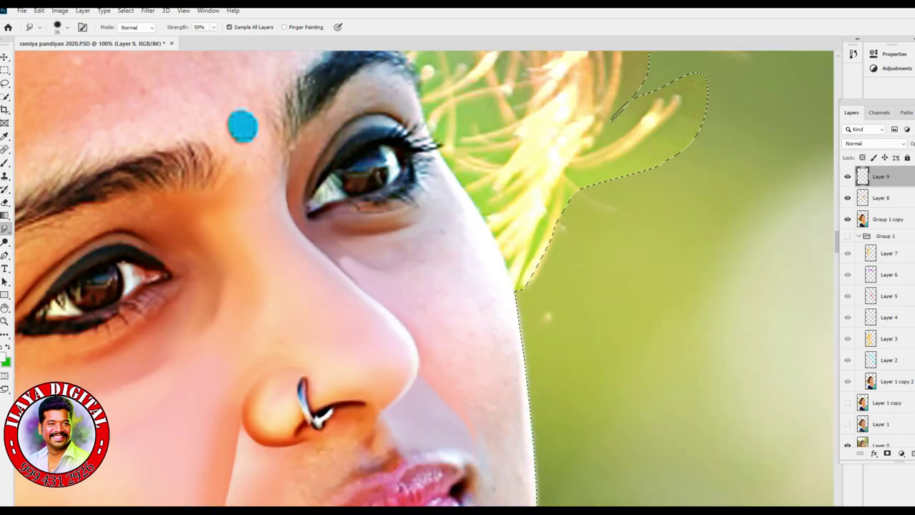
pyautogui.hotkey('ctrl', '+')
pyautogui.press(']')
pyautogui.press(']')
pyautogui.press(']')
pyautogui.press(']')
pyautogui.press(']')
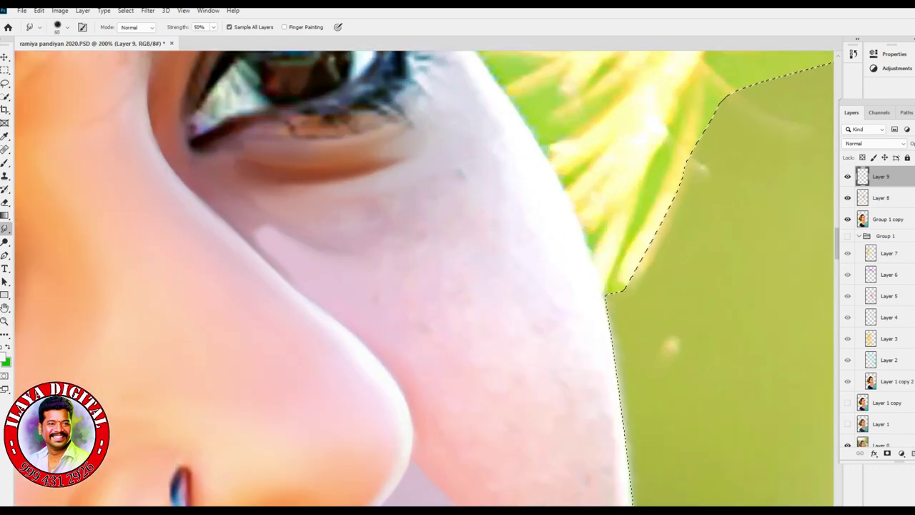
pyautogui.press('4')
pyautogui.press('5')
pyautogui.press('4')
pyautogui.press('[')
pyautogui.press('[')
pyautogui.press('[')
pyautogui.press('[')
pyautogui.press('[')
pyautogui.press('[')
pyautogui.press('[')
pyautogui.moveTo(258, 228); pyautogui.dragTo(284, 242)
# - Smudge the far cheek smooth from the under-eye area down past the nose with a 100–150 px brush
pyautogui.press(']')
pyautogui.press(']')
pyautogui.press(']')
pyautogui.press(']')
pyautogui.press(']')
pyautogui.press(']')
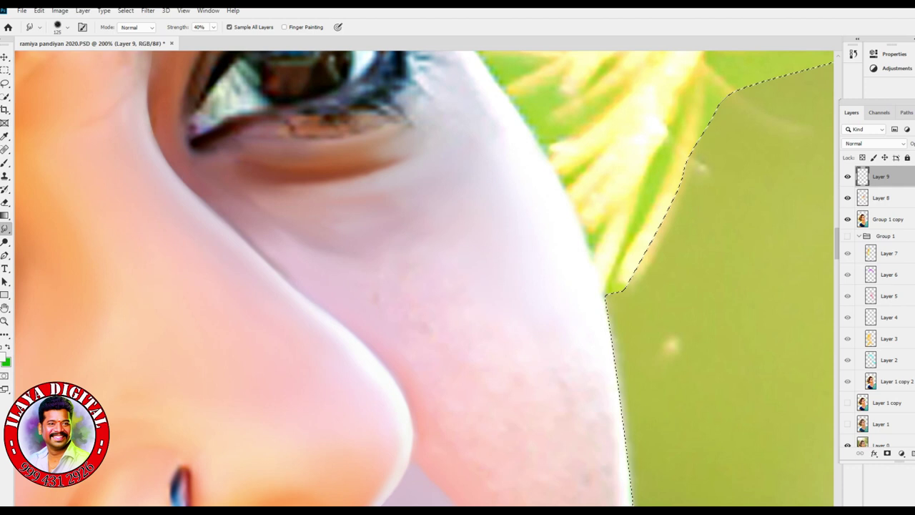
pyautogui.press('[')
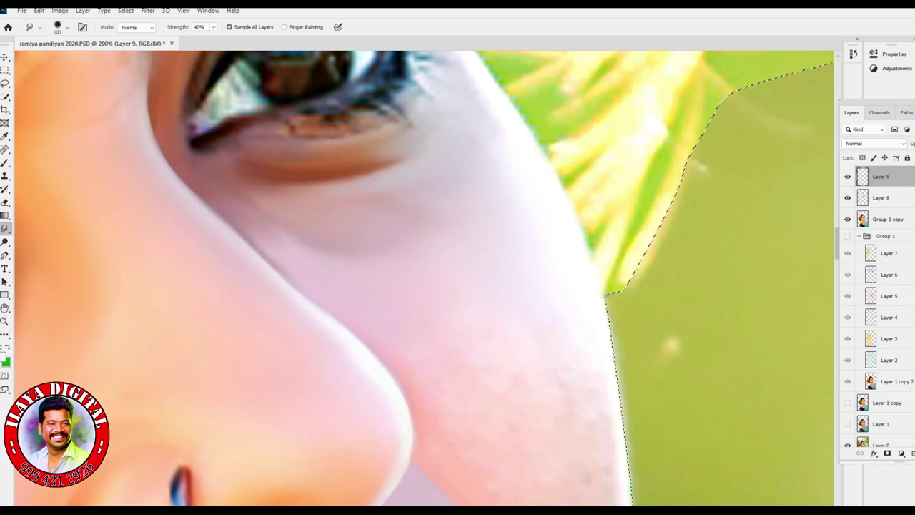
pyautogui.moveTo(458, 343); pyautogui.dragTo(448, 210)
pyautogui.press(']')
pyautogui.press(']')
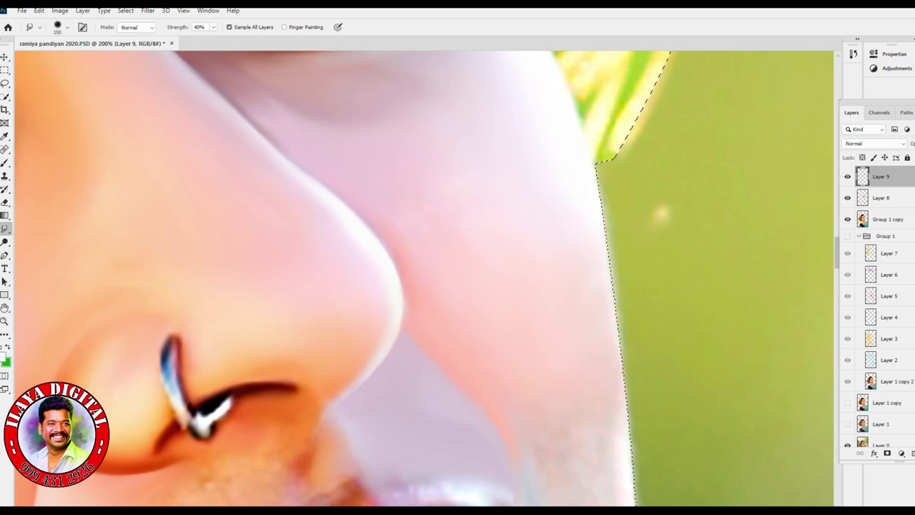
# - Smooth the lower far cheek and its outer edge beside the mouth with a 125 px smudge brush
pyautogui.scroll(-3, 424, 278)
pyautogui.press('[')
pyautogui.press('[')
pyautogui.press('[')
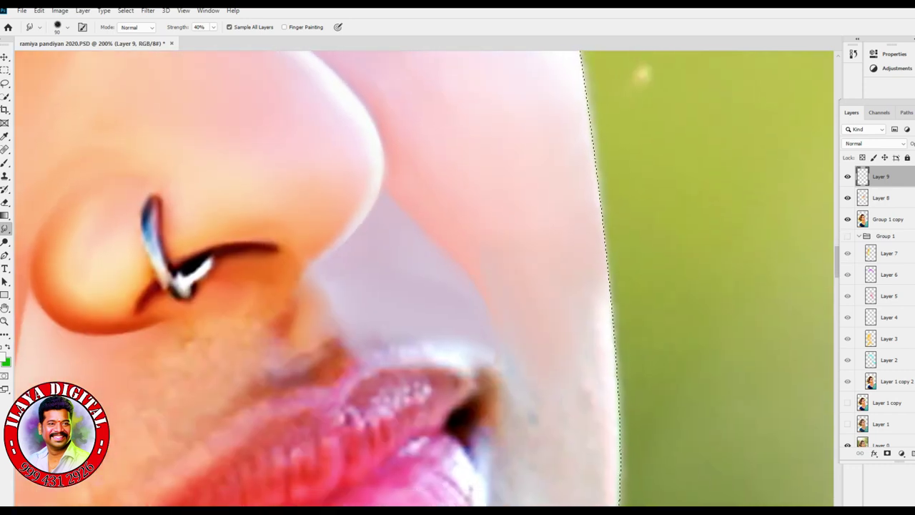
pyautogui.press(']')
pyautogui.press(']')
pyautogui.moveTo(605, 286); pyautogui.dragTo(615, 393)
pyautogui.moveTo(609, 318); pyautogui.dragTo(616, 422)
pyautogui.moveTo(400, 178); pyautogui.dragTo(536, 423)
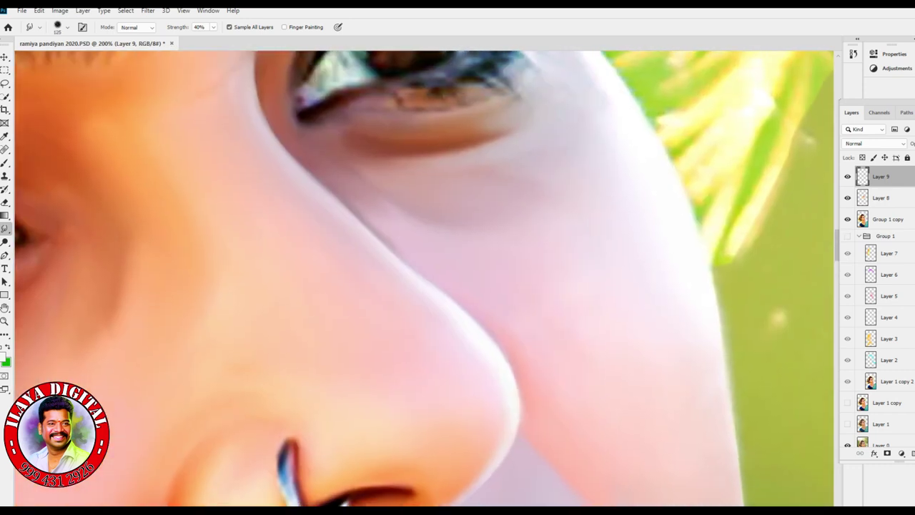
# - Smudge away the light line at the top of the nose bridge beside the far eye with a brush of about 50 px
pyautogui.scroll(5, 424, 278)
pyautogui.press('[')
pyautogui.press('[')
pyautogui.press('[')
pyautogui.press('[')
pyautogui.press('[')
pyautogui.press('[')
pyautogui.press('[')
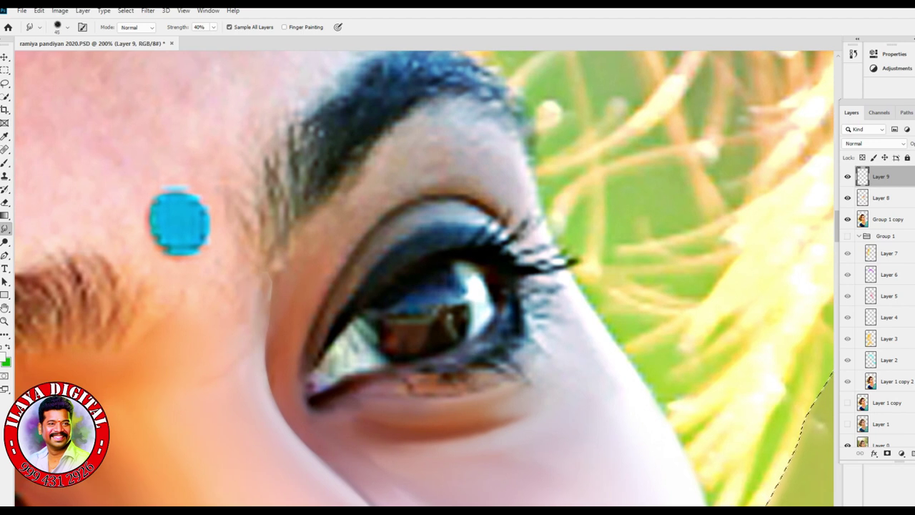
pyautogui.press('[')
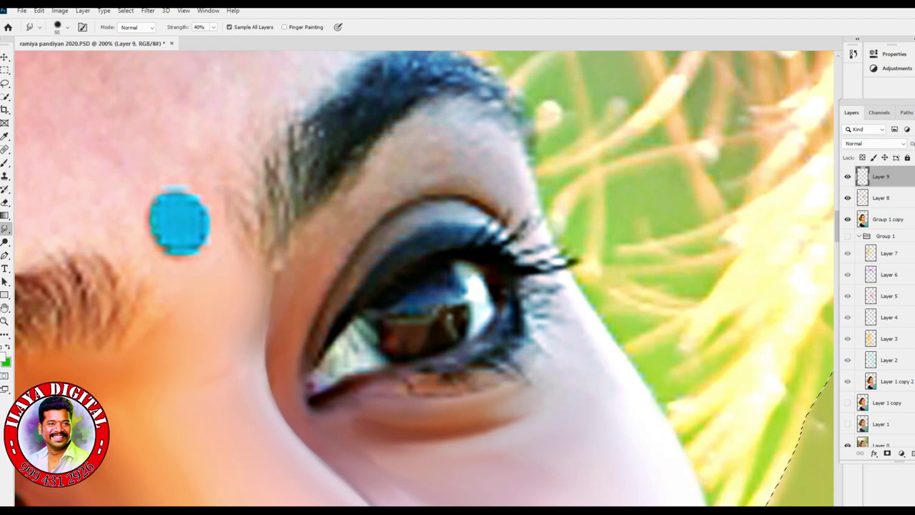
# - Smooth the skin between the far eyebrow and the eyelid crease with a 35 px smudge brush at 40% strength
pyautogui.moveTo(330, 207); pyautogui.dragTo(409, 129)
pyautogui.moveTo(348, 182); pyautogui.dragTo(431, 117)
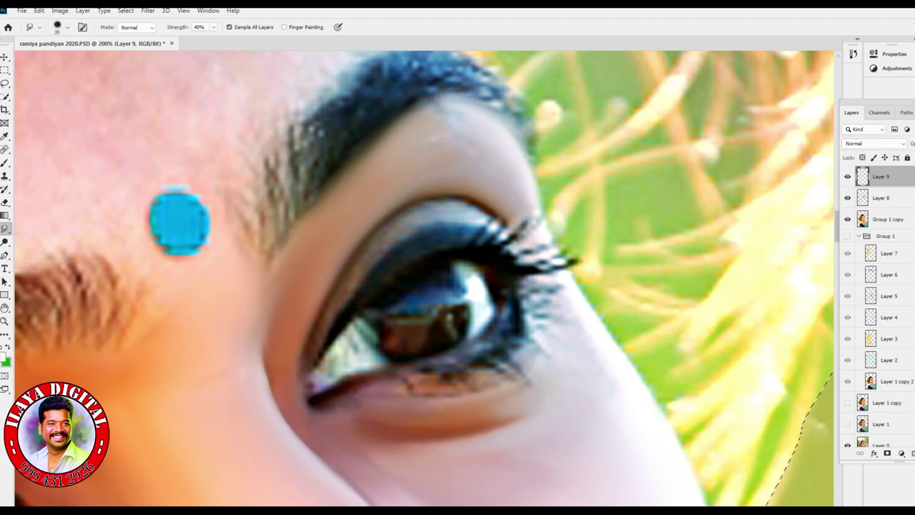
pyautogui.press('[')
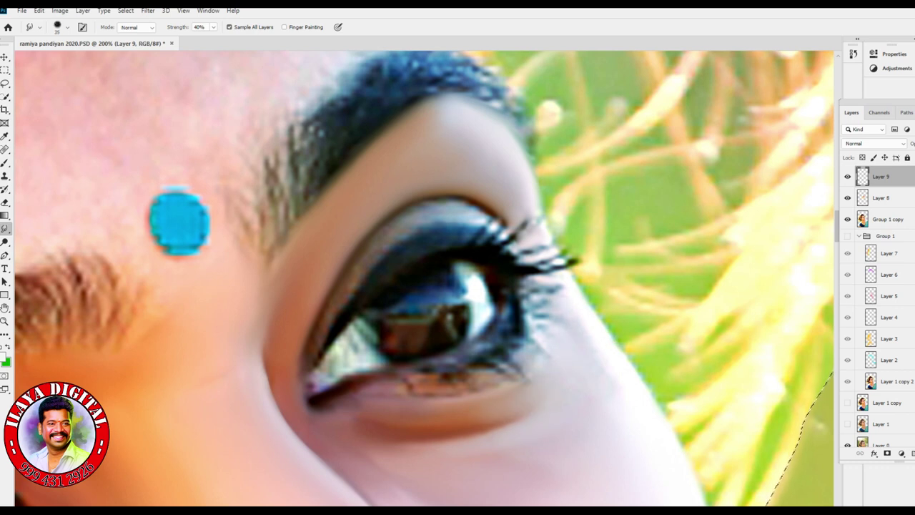
# - Smudge the far eye's upper lid crease down to its inner corner with a 10–25 px brush at 60% strength
pyautogui.hotkey('ctrl', '+')
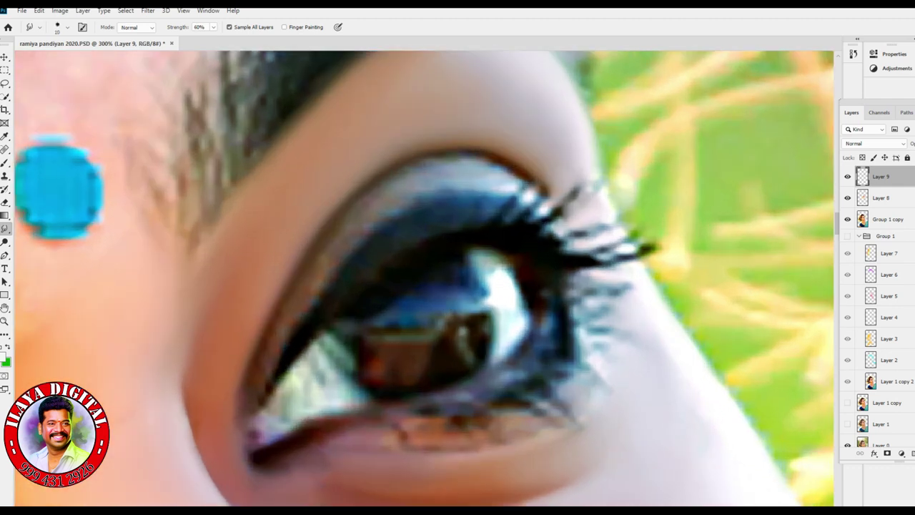
pyautogui.moveTo(472, 157)
pyautogui.mouseDown()
pyautogui.moveTo(546, 196)
pyautogui.moveTo(391, 177)
pyautogui.mouseUp()
pyautogui.press(']')
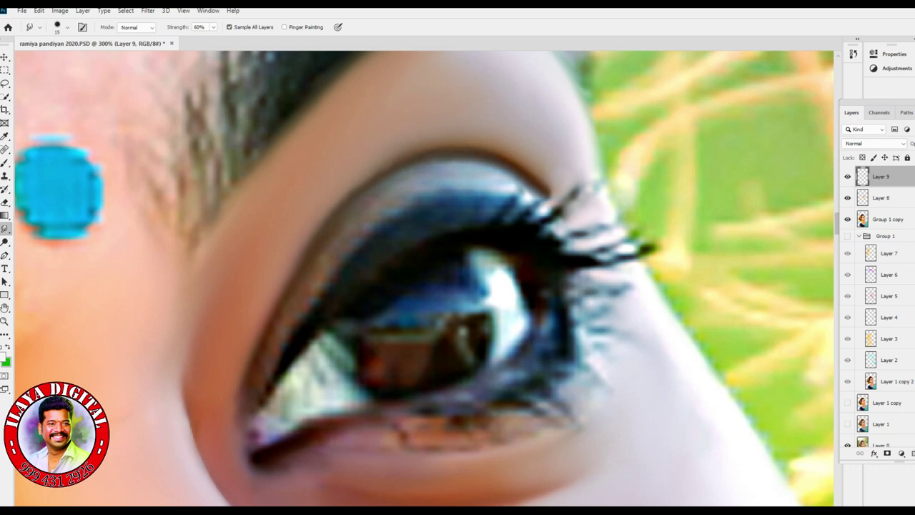
pyautogui.press(']')
pyautogui.press(']')
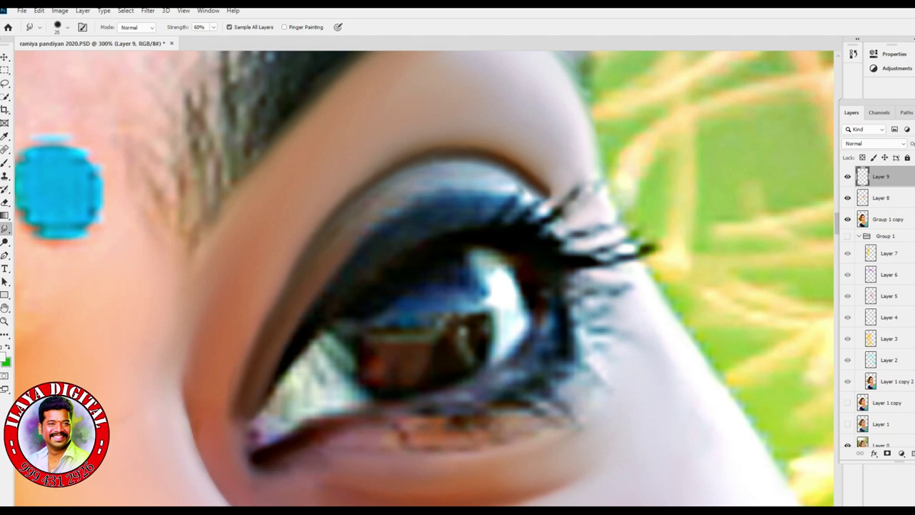
# - Blend the grey band of the far eye's upper lid along the crease to the outer corner with small smudge strokes
pyautogui.moveTo(481, 176)
pyautogui.mouseDown()
pyautogui.moveTo(452, 174)
pyautogui.moveTo(537, 198)
pyautogui.moveTo(510, 174)
pyautogui.moveTo(547, 199)
pyautogui.mouseUp()
pyautogui.press('[')
pyautogui.press('[')
pyautogui.moveTo(452, 161)
pyautogui.mouseDown()
pyautogui.moveTo(528, 173)
pyautogui.moveTo(412, 184)
pyautogui.moveTo(388, 209)
pyautogui.moveTo(378, 205)
pyautogui.mouseUp()
pyautogui.press(']')
pyautogui.moveTo(453, 164)
pyautogui.mouseDown()
pyautogui.moveTo(526, 177)
pyautogui.moveTo(537, 191)
pyautogui.mouseUp()
pyautogui.moveTo(486, 156); pyautogui.dragTo(540, 183)
pyautogui.moveTo(456, 169); pyautogui.dragTo(528, 183)
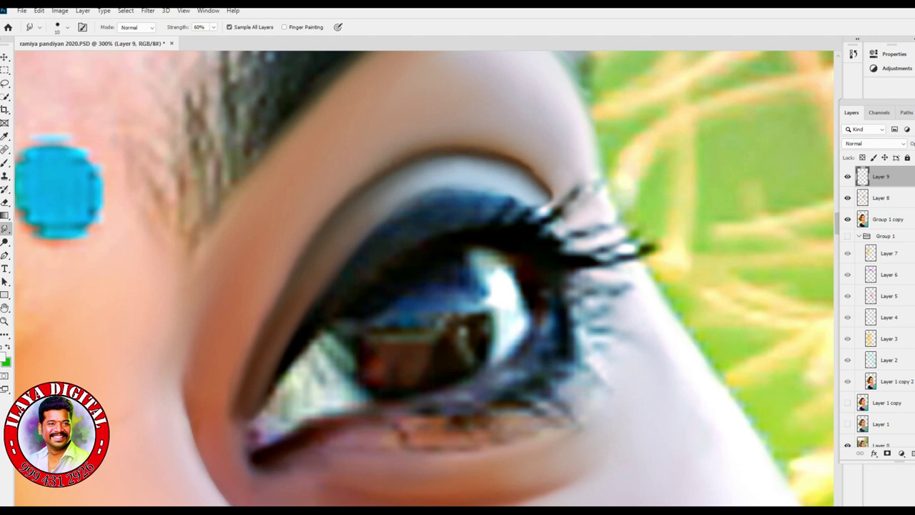
# - Smudge a light patch onto the far upper lid and smooth its eyeliner and blue eyeshadow with a 15 px brush
pyautogui.moveTo(545, 183)
pyautogui.mouseDown()
pyautogui.moveTo(554, 209)
pyautogui.moveTo(532, 193)
pyautogui.moveTo(460, 185)
pyautogui.moveTo(440, 171)
pyautogui.moveTo(450, 170)
pyautogui.mouseUp()
pyautogui.moveTo(284, 371); pyautogui.dragTo(256, 412)
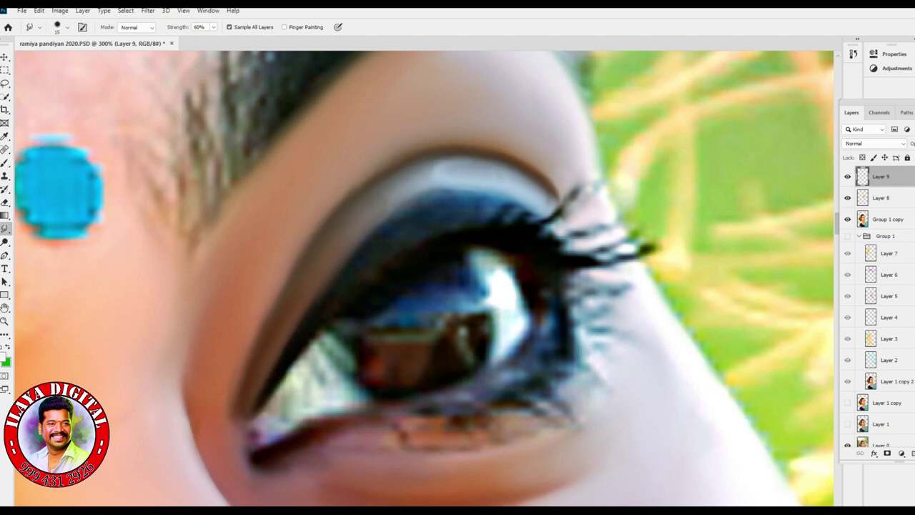
pyautogui.moveTo(383, 224)
pyautogui.mouseDown()
pyautogui.moveTo(434, 198)
pyautogui.moveTo(495, 199)
pyautogui.moveTo(541, 219)
pyautogui.moveTo(474, 193)
pyautogui.moveTo(384, 245)
pyautogui.mouseUp()
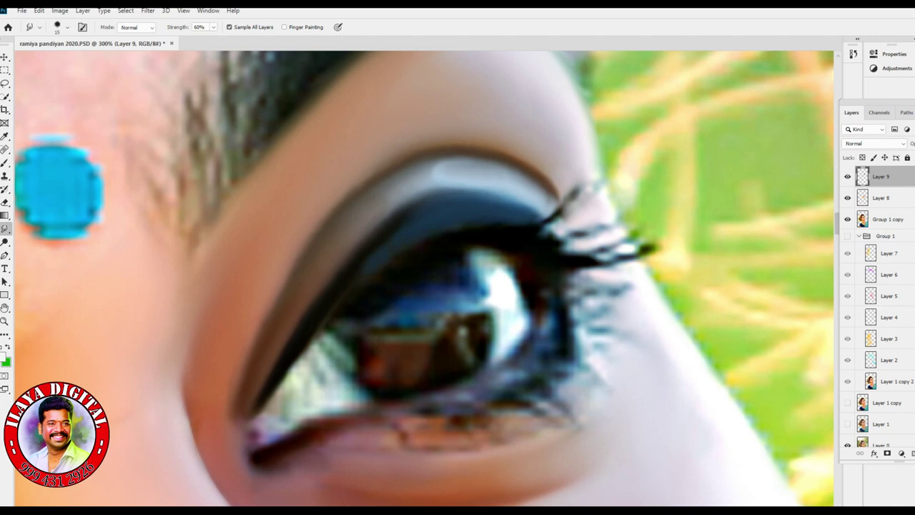
pyautogui.moveTo(417, 213); pyautogui.dragTo(453, 209)
# - Pull the far eye's upper lashes outward into long tapered strands with small smudge strokes, redoing the longest one
pyautogui.press('[')
pyautogui.moveTo(537, 230)
pyautogui.mouseDown()
pyautogui.moveTo(582, 185)
pyautogui.moveTo(554, 230)
pyautogui.moveTo(616, 215)
pyautogui.mouseUp()
pyautogui.press(']')
pyautogui.moveTo(560, 247); pyautogui.dragTo(651, 243)
pyautogui.hotkey('ctrl', 'z')
pyautogui.moveTo(609, 256); pyautogui.dragTo(669, 227)
# - Pull the far eye's outer-corner lashes into smoother tapered strands with small smudge strokes at 60% strength
pyautogui.moveTo(569, 284)
pyautogui.mouseDown()
pyautogui.moveTo(633, 288)
pyautogui.moveTo(578, 290)
pyautogui.mouseUp()
pyautogui.press('[')
pyautogui.moveTo(632, 282)
pyautogui.mouseDown()
pyautogui.moveTo(569, 281)
pyautogui.moveTo(623, 292)
pyautogui.mouseUp()
pyautogui.moveTo(572, 306); pyautogui.dragTo(617, 327)
# - Try to pull the far eye's lower lashes downward into tapered strands with the smudge brush
pyautogui.press(']')
pyautogui.moveTo(580, 354); pyautogui.dragTo(608, 394)
pyautogui.moveTo(549, 383); pyautogui.dragTo(573, 430)
pyautogui.moveTo(529, 394); pyautogui.dragTo(558, 434)
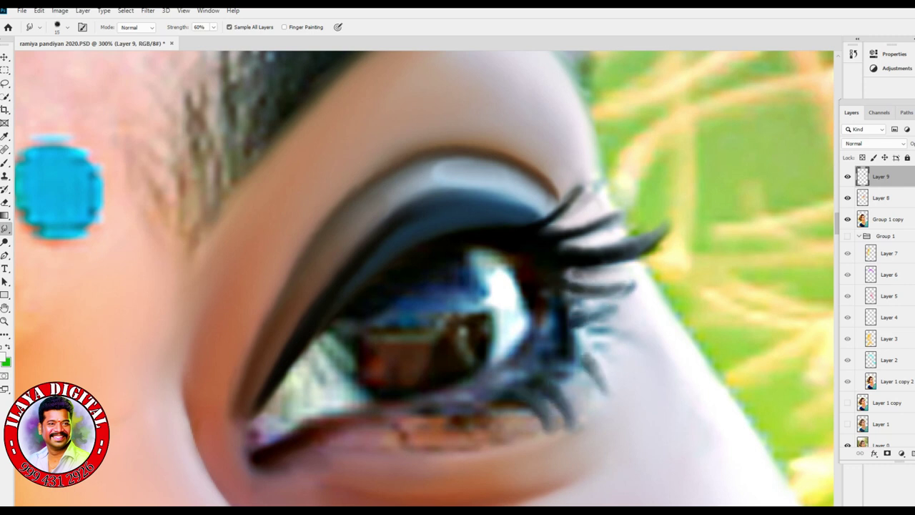
# - Smudge away the lower lashes and smooth the skin fold beneath the far eye with a larger brush
pyautogui.press(']')
pyautogui.press(']')
pyautogui.moveTo(400, 431)
pyautogui.mouseDown()
pyautogui.moveTo(459, 426)
pyautogui.moveTo(386, 437)
pyautogui.mouseUp()
pyautogui.moveTo(442, 430)
pyautogui.mouseDown()
pyautogui.moveTo(563, 402)
pyautogui.moveTo(597, 358)
pyautogui.moveTo(573, 411)
pyautogui.moveTo(602, 365)
pyautogui.moveTo(589, 338)
pyautogui.moveTo(574, 391)
pyautogui.moveTo(535, 423)
pyautogui.moveTo(437, 423)
pyautogui.moveTo(520, 429)
pyautogui.moveTo(560, 406)
pyautogui.mouseUp()
pyautogui.press('[')
pyautogui.press(']')
pyautogui.press(']')
pyautogui.moveTo(560, 402); pyautogui.dragTo(440, 423)
pyautogui.moveTo(577, 435); pyautogui.dragTo(550, 455)
pyautogui.moveTo(605, 426); pyautogui.dragTo(567, 460)
pyautogui.moveTo(563, 399); pyautogui.dragTo(486, 429)
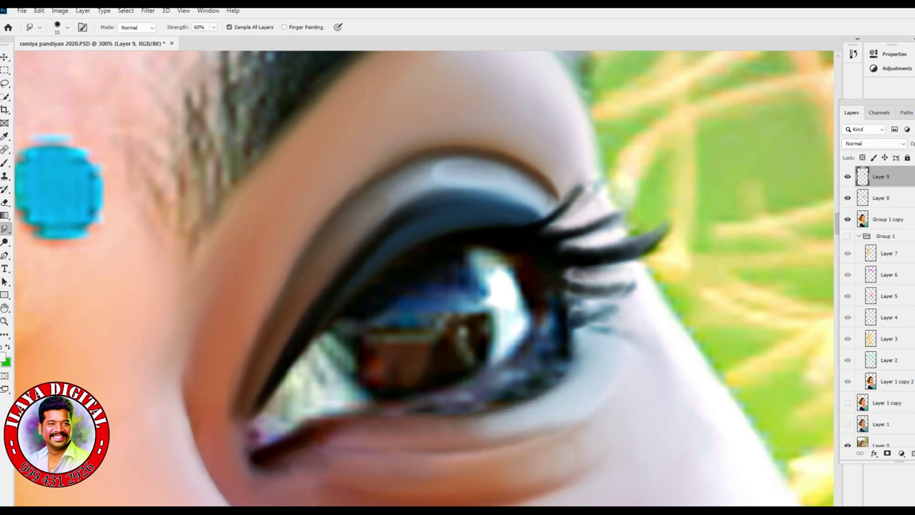
# - Smudge a smooth dark brown rim around the far eyeball's outer side and along the lower waterline
pyautogui.moveTo(512, 256)
pyautogui.mouseDown()
pyautogui.moveTo(530, 341)
pyautogui.moveTo(506, 370)
pyautogui.mouseUp()
pyautogui.moveTo(526, 309)
pyautogui.mouseDown()
pyautogui.moveTo(495, 373)
pyautogui.moveTo(456, 388)
pyautogui.mouseUp()
pyautogui.moveTo(319, 431); pyautogui.dragTo(400, 410)
pyautogui.moveTo(433, 403); pyautogui.dragTo(511, 369)
# - Blend the blue-black liner of the far eye's lower lid into a smooth band around the outer corner
pyautogui.press(']')
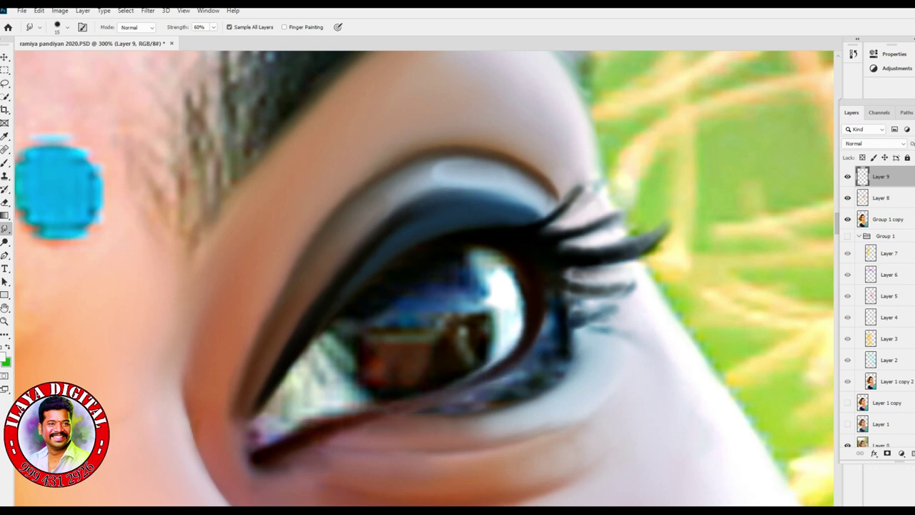
pyautogui.moveTo(553, 306); pyautogui.dragTo(547, 347)
pyautogui.moveTo(563, 291); pyautogui.dragTo(549, 313)
pyautogui.moveTo(552, 344)
pyautogui.mouseDown()
pyautogui.moveTo(493, 386)
pyautogui.moveTo(347, 424)
pyautogui.mouseUp()
pyautogui.moveTo(489, 400); pyautogui.dragTo(564, 337)
# - Smudge the two lashes below the longest outer strand of the far eye into smooth, tapered shapes
pyautogui.press('[')
pyautogui.moveTo(569, 276)
pyautogui.mouseDown()
pyautogui.moveTo(634, 287)
pyautogui.moveTo(609, 278)
pyautogui.mouseUp()
pyautogui.moveTo(609, 279)
pyautogui.mouseDown()
pyautogui.moveTo(625, 272)
pyautogui.moveTo(571, 276)
pyautogui.mouseUp()
pyautogui.moveTo(566, 277); pyautogui.dragTo(631, 290)
pyautogui.moveTo(570, 311); pyautogui.dragTo(628, 318)
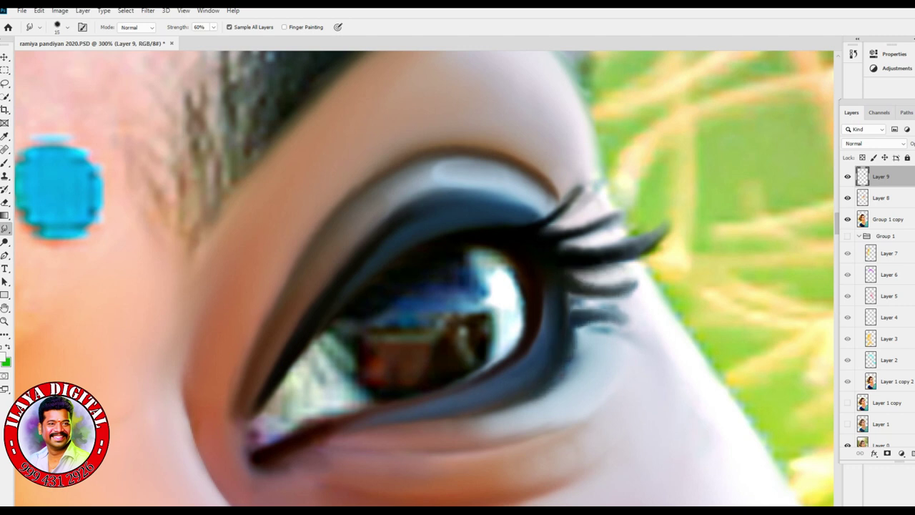
pyautogui.moveTo(571, 306); pyautogui.dragTo(623, 308)
# - Try to draw short lower lashes out of the far eye's lower liner with smudge strokes
pyautogui.moveTo(556, 346); pyautogui.dragTo(599, 368)
pyautogui.moveTo(551, 385)
pyautogui.mouseDown()
pyautogui.moveTo(576, 408)
pyautogui.moveTo(518, 423)
pyautogui.mouseUp()
pyautogui.moveTo(497, 420); pyautogui.dragTo(486, 433)
# - Smudge the inner white of the far eye smooth between the iris and the inner corner
pyautogui.press(']')
pyautogui.moveTo(299, 389)
pyautogui.mouseDown()
pyautogui.moveTo(318, 360)
pyautogui.moveTo(283, 404)
pyautogui.moveTo(339, 395)
pyautogui.mouseUp()
pyautogui.moveTo(315, 361)
pyautogui.mouseDown()
pyautogui.moveTo(333, 344)
pyautogui.moveTo(355, 400)
pyautogui.mouseUp()
pyautogui.moveTo(355, 400); pyautogui.dragTo(300, 423)
pyautogui.moveTo(260, 429); pyautogui.dragTo(255, 440)
pyautogui.press('[')
pyautogui.moveTo(265, 406)
pyautogui.mouseDown()
pyautogui.moveTo(254, 420)
pyautogui.moveTo(256, 445)
pyautogui.moveTo(348, 403)
pyautogui.mouseUp()
# - Smooth the far eye's iris outline, the bright white on its outer side and the upper edge of the inner white
pyautogui.moveTo(351, 373)
pyautogui.mouseDown()
pyautogui.moveTo(362, 392)
pyautogui.moveTo(341, 328)
pyautogui.moveTo(357, 382)
pyautogui.mouseUp()
pyautogui.moveTo(518, 319); pyautogui.dragTo(516, 286)
pyautogui.moveTo(512, 283)
pyautogui.mouseDown()
pyautogui.moveTo(492, 264)
pyautogui.moveTo(498, 330)
pyautogui.moveTo(480, 253)
pyautogui.mouseUp()
pyautogui.press('[')
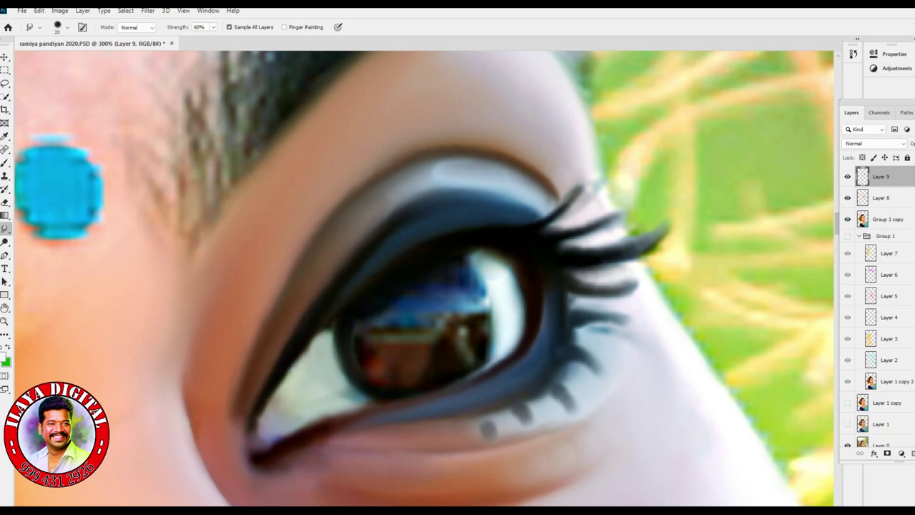
pyautogui.moveTo(319, 332); pyautogui.dragTo(307, 347)
# - Blend the blue and brown reflections inside the far eye's iris with a 25 px smudge brush
pyautogui.press(']')
pyautogui.press(']')
pyautogui.moveTo(362, 339); pyautogui.dragTo(409, 338)
pyautogui.moveTo(410, 348)
pyautogui.mouseDown()
pyautogui.moveTo(371, 363)
pyautogui.moveTo(396, 377)
pyautogui.moveTo(466, 321)
pyautogui.mouseUp()
pyautogui.moveTo(468, 326)
pyautogui.mouseDown()
pyautogui.moveTo(463, 355)
pyautogui.moveTo(483, 345)
pyautogui.mouseUp()
pyautogui.moveTo(380, 318)
pyautogui.mouseDown()
pyautogui.moveTo(464, 273)
pyautogui.moveTo(457, 300)
pyautogui.mouseUp()
pyautogui.moveTo(445, 306)
pyautogui.mouseDown()
pyautogui.moveTo(480, 284)
pyautogui.moveTo(486, 313)
pyautogui.mouseUp()
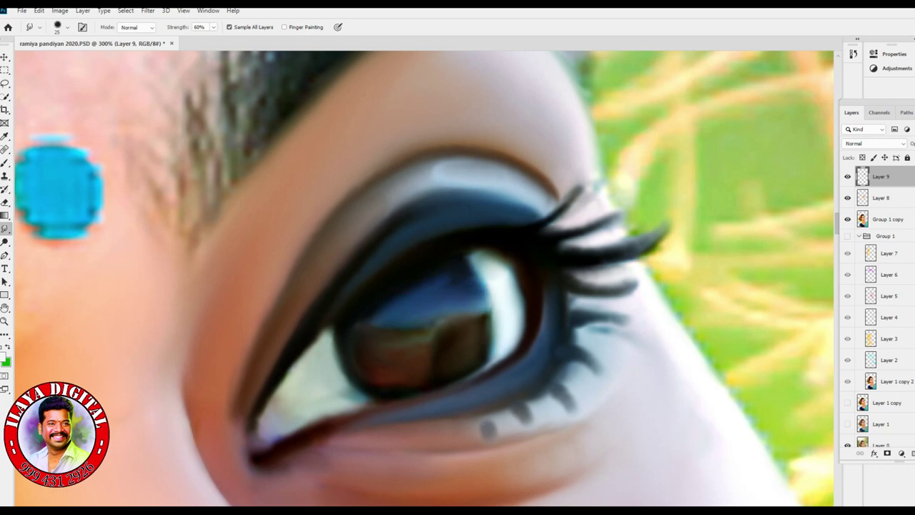
pyautogui.moveTo(493, 269)
pyautogui.mouseDown()
pyautogui.moveTo(518, 314)
pyautogui.moveTo(512, 283)
pyautogui.mouseUp()
# - Lengthen the far eye's uppermost lash and refine the lower edges of the eye white and iris with a 15 px smudge brush
pyautogui.moveTo(576, 194)
pyautogui.mouseDown()
pyautogui.moveTo(593, 177)
pyautogui.moveTo(592, 190)
pyautogui.moveTo(590, 170)
pyautogui.mouseUp()
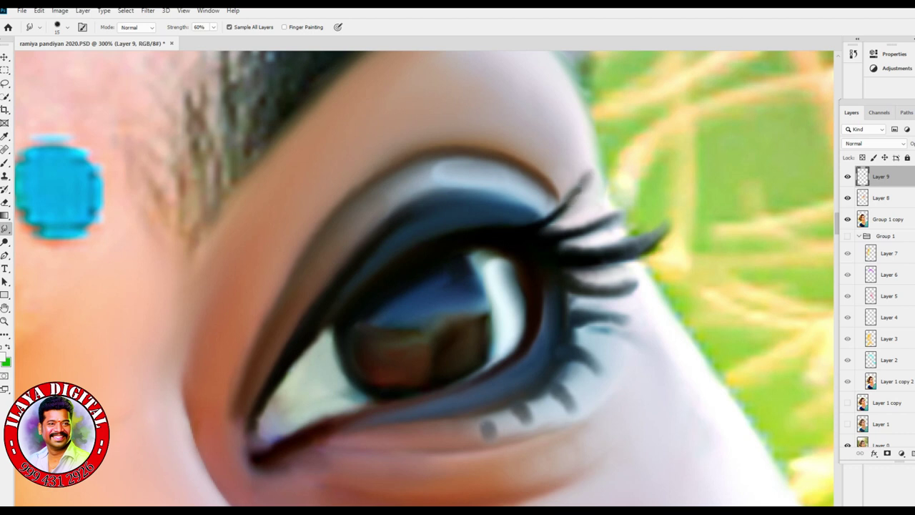
pyautogui.moveTo(343, 383); pyautogui.dragTo(359, 401)
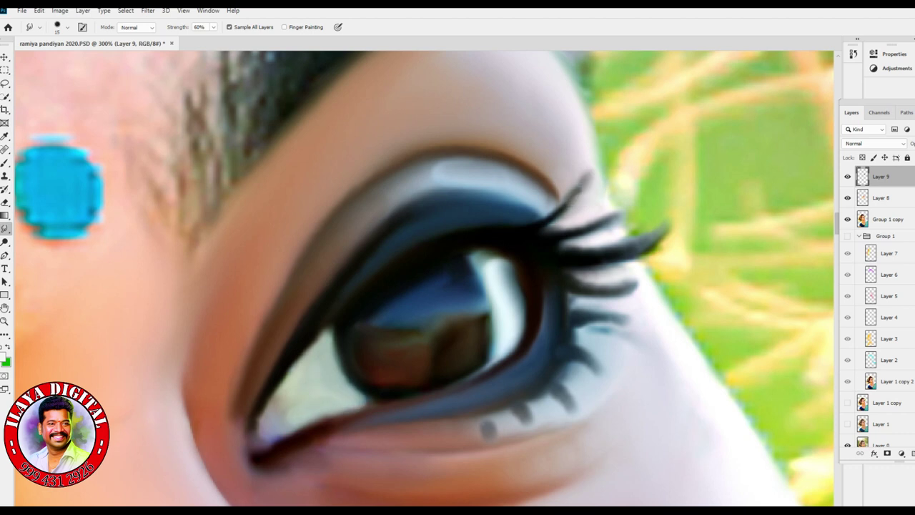
pyautogui.moveTo(263, 410)
pyautogui.mouseDown()
pyautogui.moveTo(252, 440)
pyautogui.moveTo(364, 410)
pyautogui.mouseUp()
pyautogui.moveTo(344, 419)
pyautogui.mouseDown()
pyautogui.moveTo(397, 397)
pyautogui.moveTo(376, 397)
pyautogui.mouseUp()
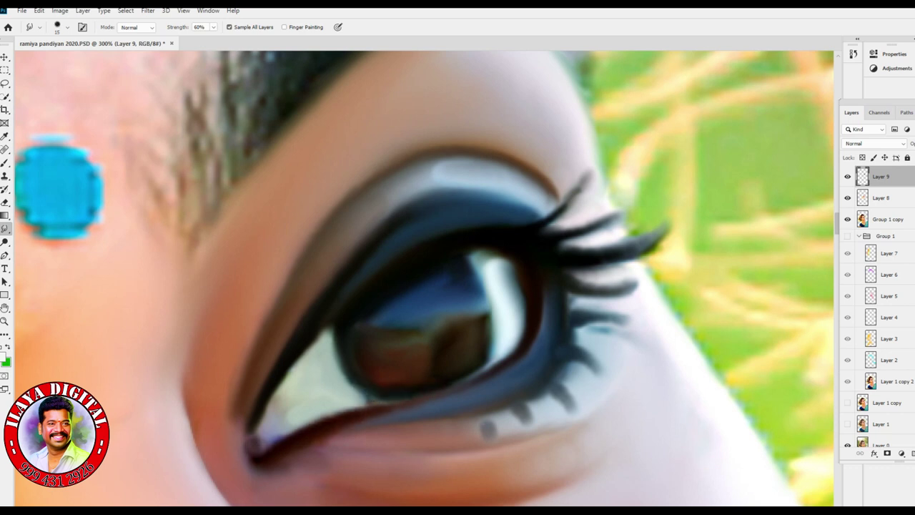
pyautogui.moveTo(481, 365); pyautogui.dragTo(477, 374)
pyautogui.moveTo(388, 400); pyautogui.dragTo(423, 393)
pyautogui.moveTo(486, 363)
pyautogui.mouseDown()
pyautogui.moveTo(471, 377)
pyautogui.moveTo(486, 371)
pyautogui.mouseUp()
pyautogui.press('[')
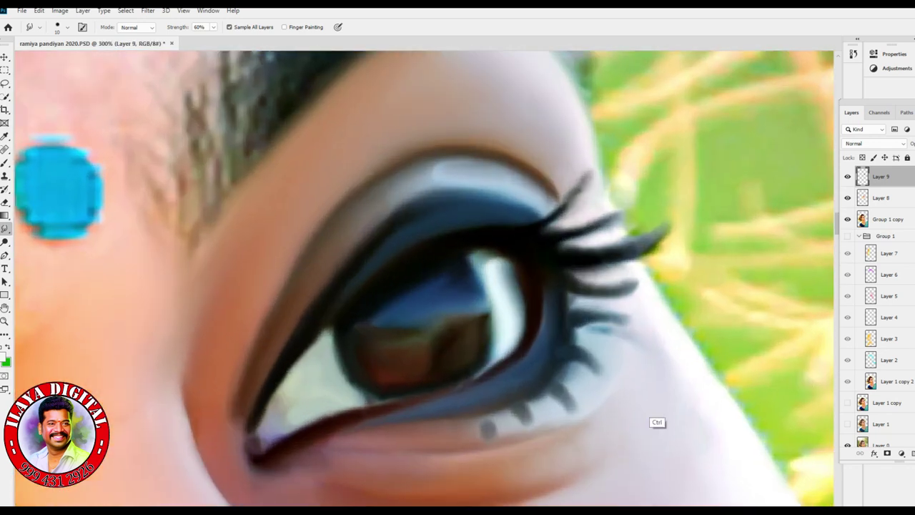
# - Erase the smudged lower lash stubs and smooth the liner edge and skin beneath the far eye with a smudge brush enlarged to 30 px
pyautogui.press('e')
pyautogui.moveTo(493, 430)
pyautogui.mouseDown()
pyautogui.moveTo(586, 361)
pyautogui.moveTo(566, 410)
pyautogui.mouseUp()
pyautogui.press('r')
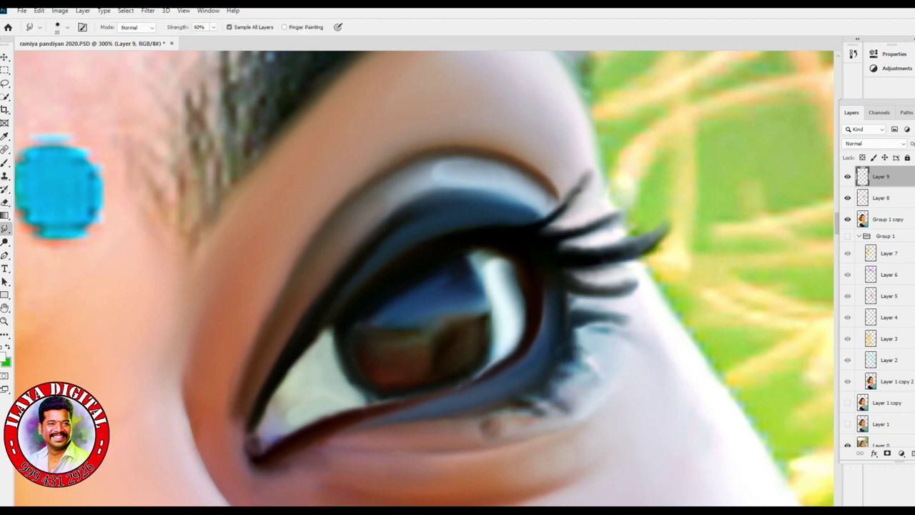
pyautogui.moveTo(576, 375)
pyautogui.mouseDown()
pyautogui.moveTo(586, 340)
pyautogui.moveTo(568, 376)
pyautogui.moveTo(580, 355)
pyautogui.moveTo(547, 393)
pyautogui.moveTo(511, 415)
pyautogui.moveTo(570, 359)
pyautogui.mouseUp()
pyautogui.moveTo(531, 395)
pyautogui.mouseDown()
pyautogui.moveTo(517, 408)
pyautogui.moveTo(538, 426)
pyautogui.mouseUp()
pyautogui.moveTo(551, 417)
pyautogui.mouseDown()
pyautogui.moveTo(577, 386)
pyautogui.moveTo(545, 398)
pyautogui.mouseUp()
pyautogui.press(']')
pyautogui.press(']')
pyautogui.moveTo(605, 341)
pyautogui.mouseDown()
pyautogui.moveTo(661, 365)
pyautogui.moveTo(597, 343)
pyautogui.moveTo(522, 415)
pyautogui.moveTo(571, 371)
pyautogui.moveTo(553, 412)
pyautogui.moveTo(538, 419)
pyautogui.mouseUp()
pyautogui.moveTo(596, 438); pyautogui.dragTo(572, 457)
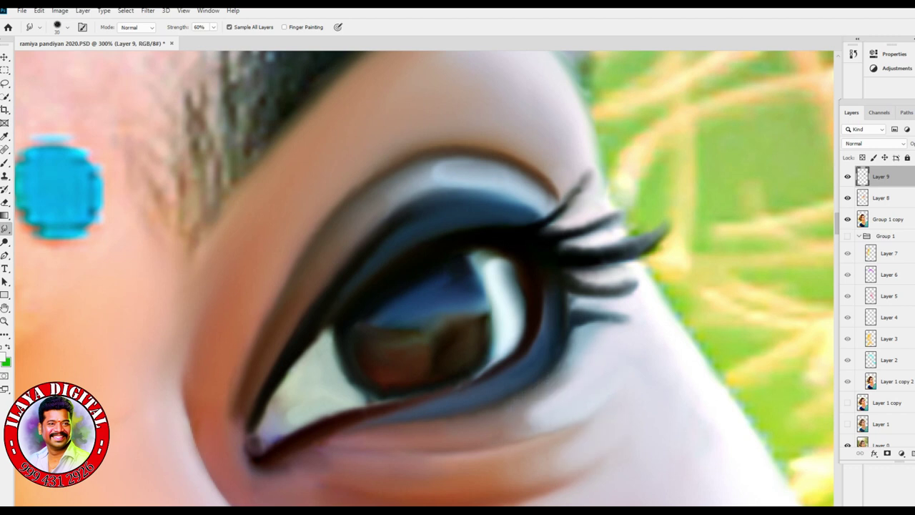
# - Set the Brush tool's foreground colour to a near-black sampled from the far eye's lashes
pyautogui.press('b')
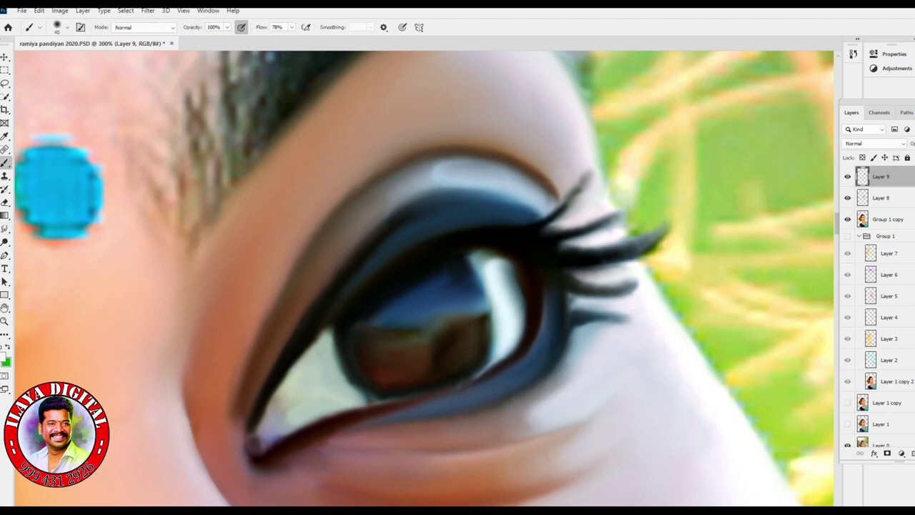
pyautogui.click(3, 357)
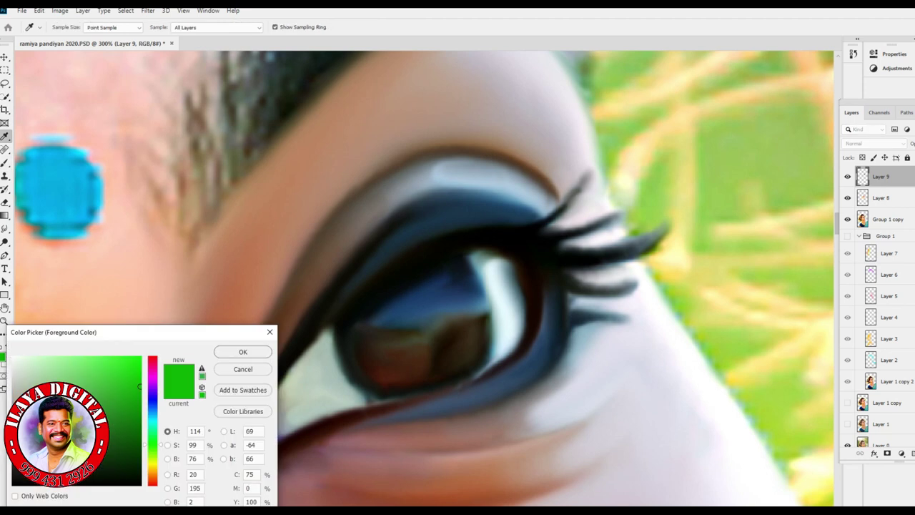
pyautogui.click(570, 313)
pyautogui.click(565, 256)
# - Paint curved lower lashes along the far eye's lower lid with a 10 px brush, redoing the innermost one
pyautogui.press('[')
pyautogui.moveTo(565, 341); pyautogui.dragTo(609, 373)
pyautogui.moveTo(536, 370); pyautogui.dragTo(589, 406)
pyautogui.moveTo(492, 386); pyautogui.dragTo(544, 421)
pyautogui.hotkey('ctrl', 'z')
pyautogui.moveTo(491, 402)
pyautogui.mouseDown()
pyautogui.moveTo(513, 409)
pyautogui.moveTo(525, 430)
pyautogui.mouseUp()
pyautogui.moveTo(526, 391); pyautogui.dragTo(546, 404)
# - Paint over the far eye's uppermost lash and the two lower outer-corner lashes to darken and extend them
pyautogui.moveTo(547, 223); pyautogui.dragTo(596, 163)
pyautogui.moveTo(575, 285); pyautogui.dragTo(617, 291)
pyautogui.moveTo(572, 309); pyautogui.dragTo(636, 328)
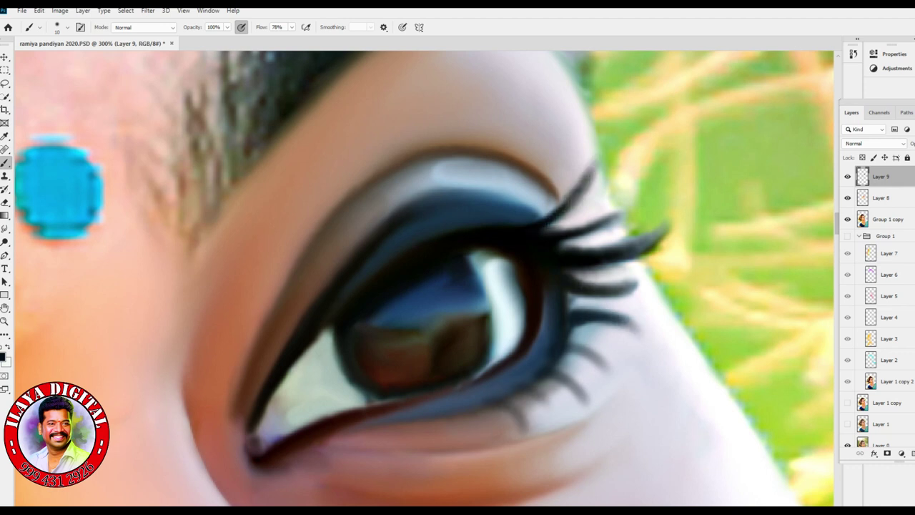
# - Try to paint a long lash upward across the far eye's upper lid
pyautogui.moveTo(501, 214); pyautogui.dragTo(494, 156)
pyautogui.hotkey('ctrl', 'z')
pyautogui.moveTo(509, 214); pyautogui.dragTo(479, 109)
# - Smudge the far eye's inner corner and the adjoining eye white smooth with a small brush at 60% strength
pyautogui.hotkey('ctrl', '-')
pyautogui.hotkey('ctrl', '-')
pyautogui.hotkey('ctrl', '-')
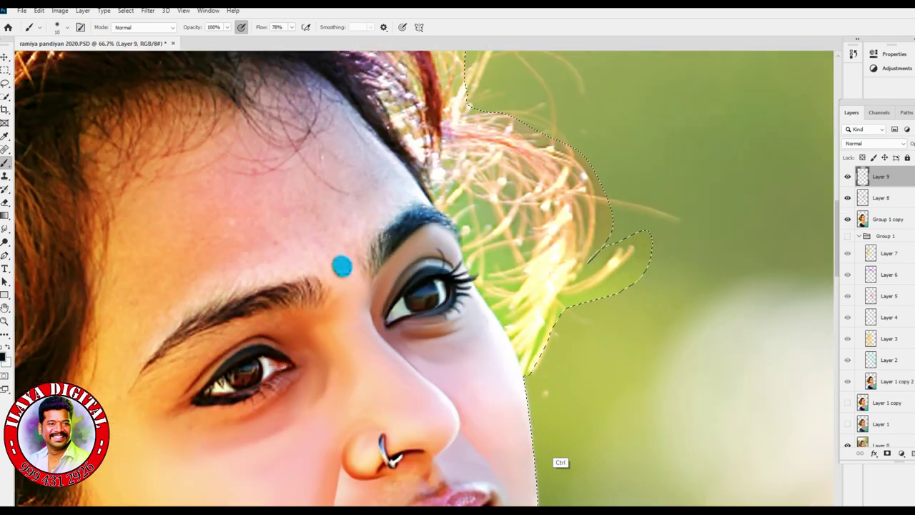
pyautogui.moveTo(552, 453); pyautogui.dragTo(578, 334)
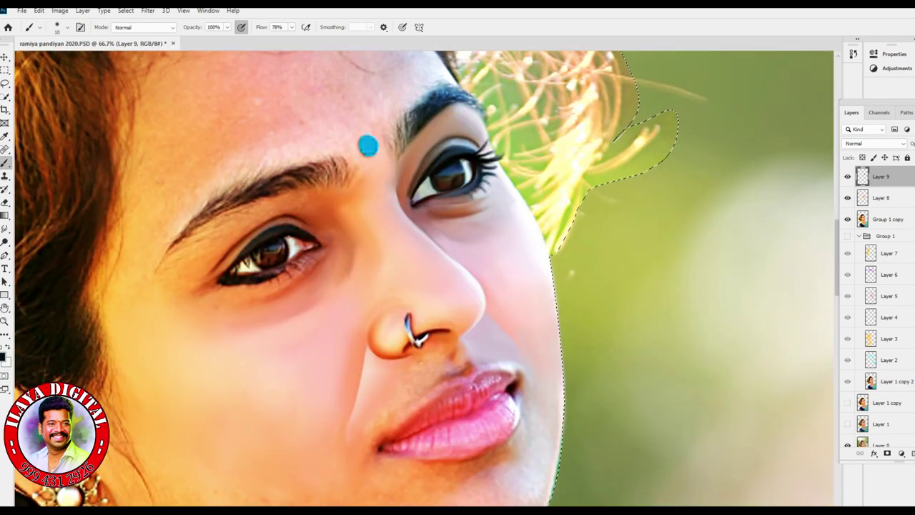
pyautogui.hotkey('ctrl', 'd')
pyautogui.hotkey('ctrl', '-')
pyautogui.hotkey('ctrl', '-')
pyautogui.hotkey('ctrl', '+')
pyautogui.hotkey('ctrl', '+')
pyautogui.hotkey('ctrl', '+')
pyautogui.hotkey('ctrl', '+')
pyautogui.hotkey('ctrl', '+')
pyautogui.moveTo(458, 68)
pyautogui.mouseDown()
pyautogui.moveTo(431, 347)
pyautogui.moveTo(430, 494)
pyautogui.mouseUp()
pyautogui.press('r')
pyautogui.moveTo(370, 310); pyautogui.dragTo(411, 246)
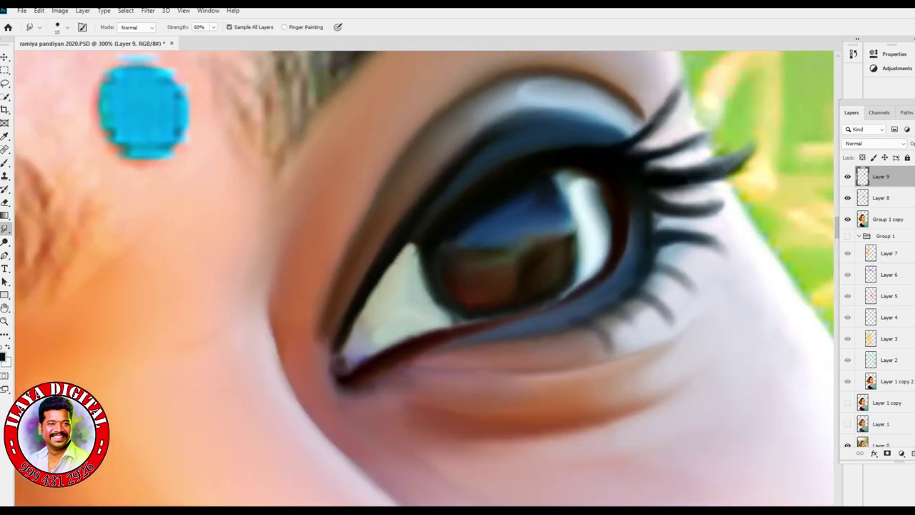
pyautogui.moveTo(355, 326); pyautogui.dragTo(368, 299)
pyautogui.press(']')
pyautogui.moveTo(348, 344)
pyautogui.mouseDown()
pyautogui.moveTo(347, 360)
pyautogui.moveTo(363, 320)
pyautogui.moveTo(379, 333)
pyautogui.mouseUp()
pyautogui.press('[')
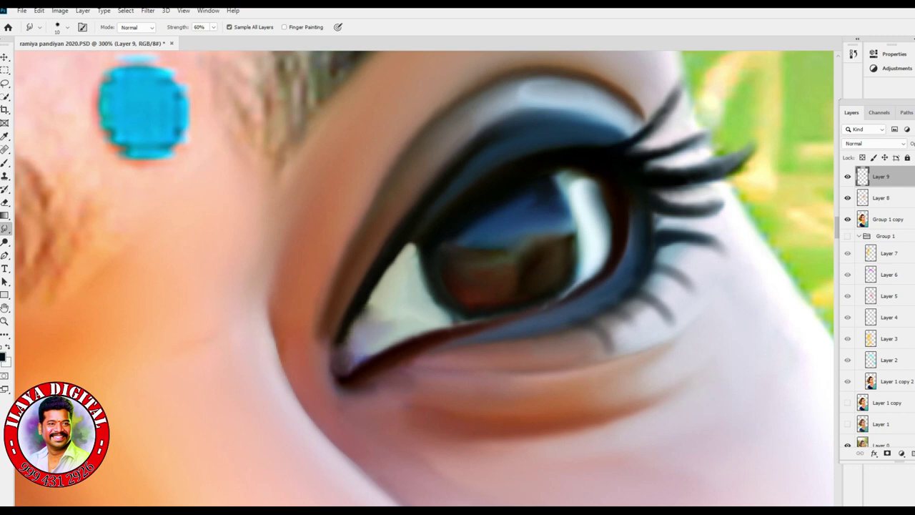
# - Refine the far eye's lower iris edge and soften the reflections inside the iris with a 10–20 px smudge brush
pyautogui.moveTo(447, 316)
pyautogui.mouseDown()
pyautogui.moveTo(454, 326)
pyautogui.moveTo(436, 330)
pyautogui.moveTo(459, 317)
pyautogui.mouseUp()
pyautogui.press(']')
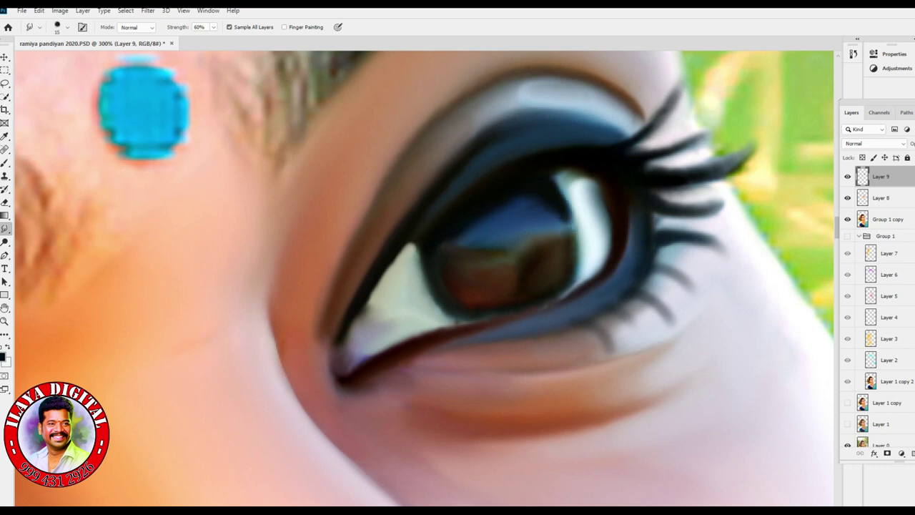
pyautogui.press(']')
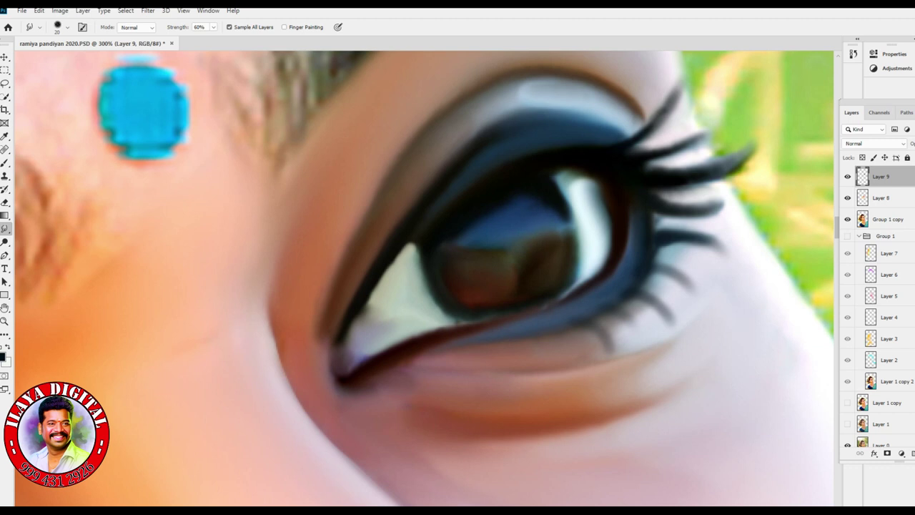
pyautogui.press('[')
pyautogui.press('[')
# - Smudge the blotchy skin of the lower cheek and jaw smooth at 40% strength with a 125–250 px brush
pyautogui.hotkey('ctrl', '-')
pyautogui.hotkey('ctrl', '-')
pyautogui.hotkey('ctrl', '-')
pyautogui.hotkey('ctrl', '-')
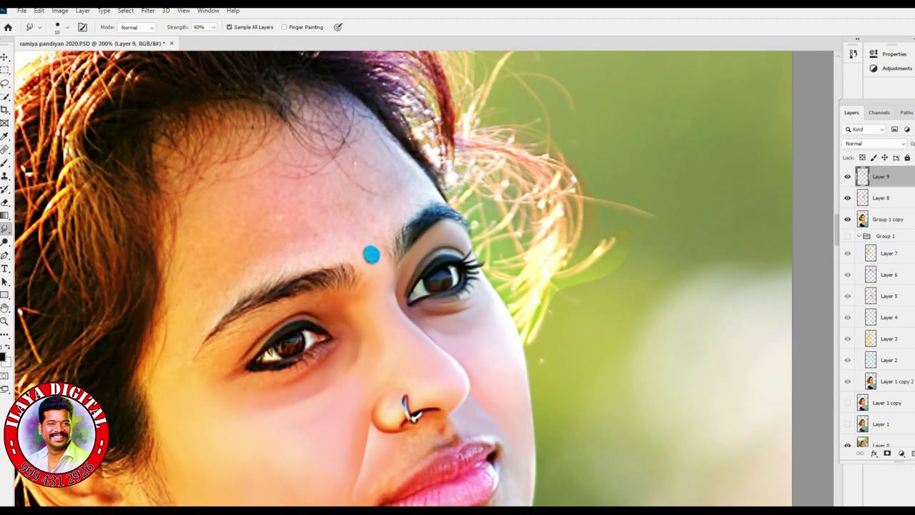
pyautogui.hotkey('ctrl', '+')
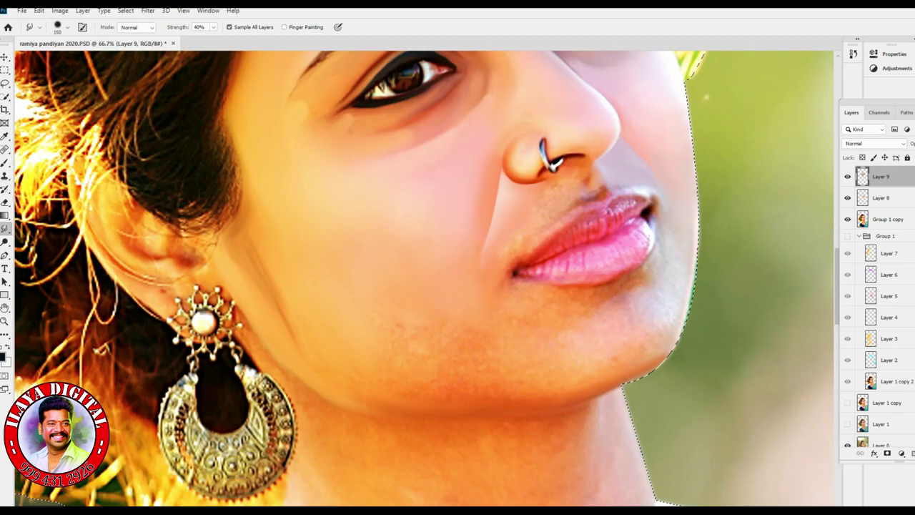
pyautogui.press('[')
pyautogui.press('[')
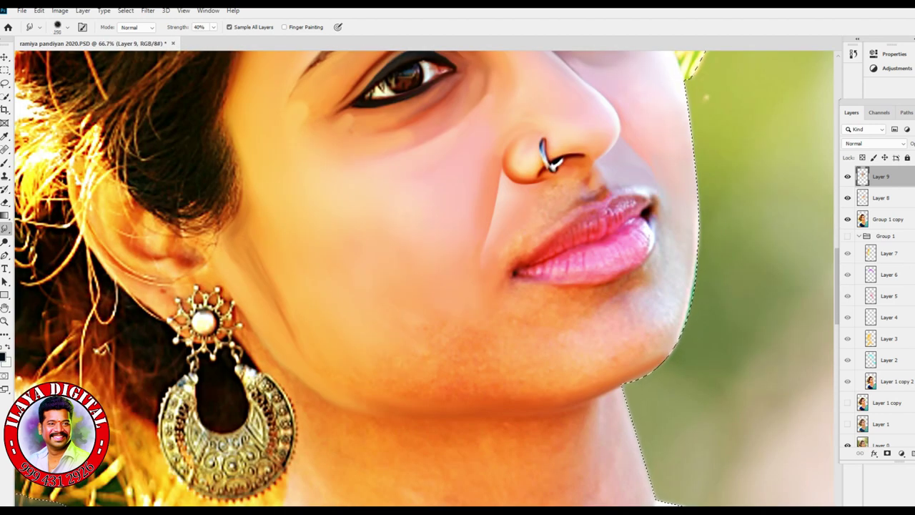
pyautogui.press('[')
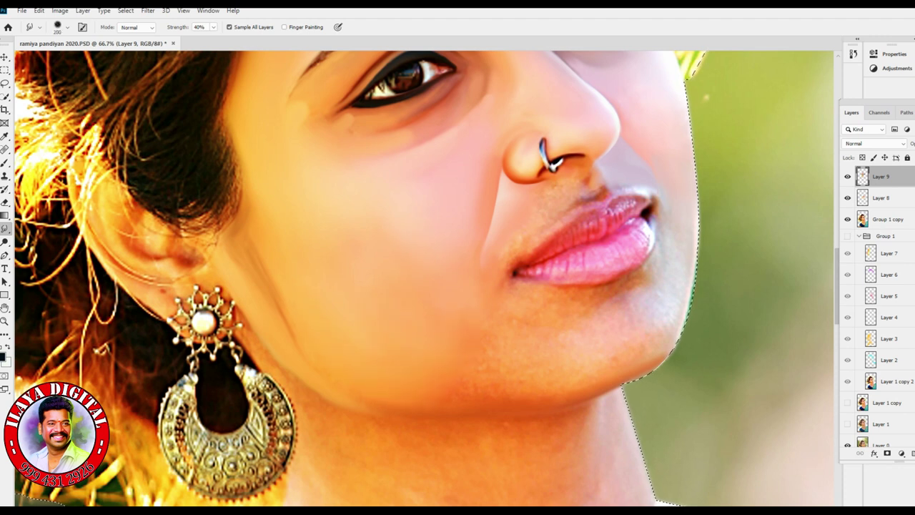
pyautogui.press('[')
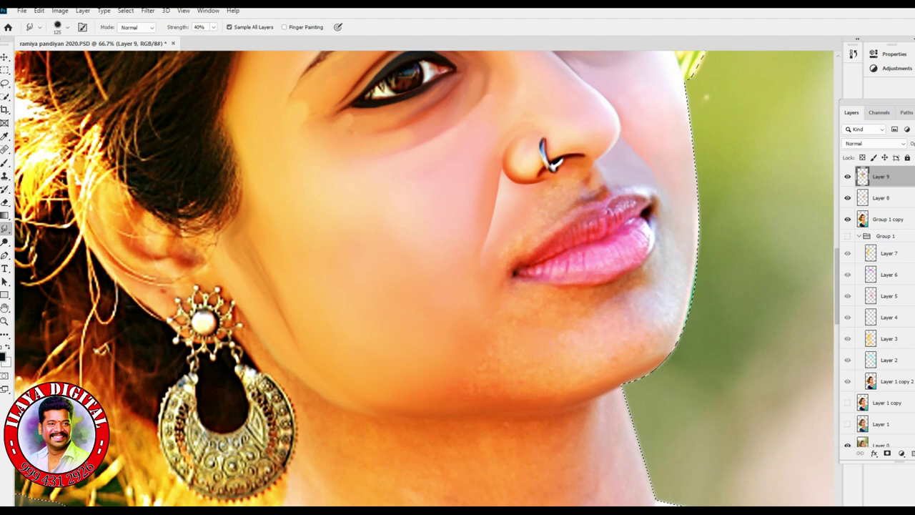
pyautogui.press(']')
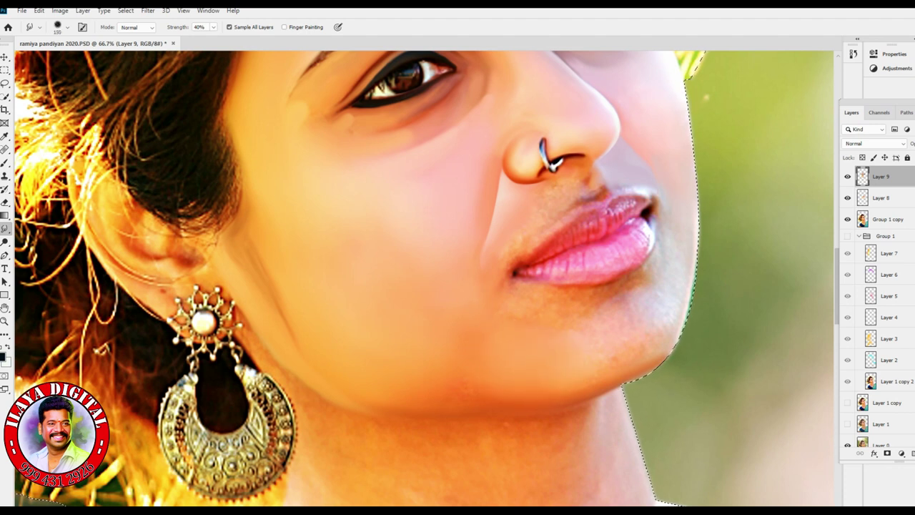
# - Smudge the skin around the mouth and chin at 40% strength, reducing the brush to 60 px
pyautogui.moveTo(572, 236); pyautogui.dragTo(337, 311)
pyautogui.press('[')
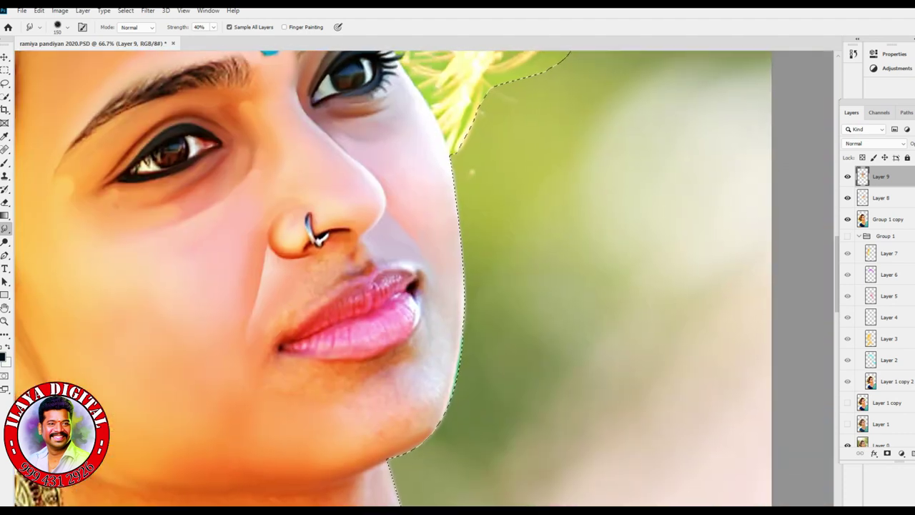
pyautogui.press('[')
pyautogui.press('[')
pyautogui.press('[')
pyautogui.press('[')
pyautogui.press('[')
pyautogui.press('[')
pyautogui.press(']')
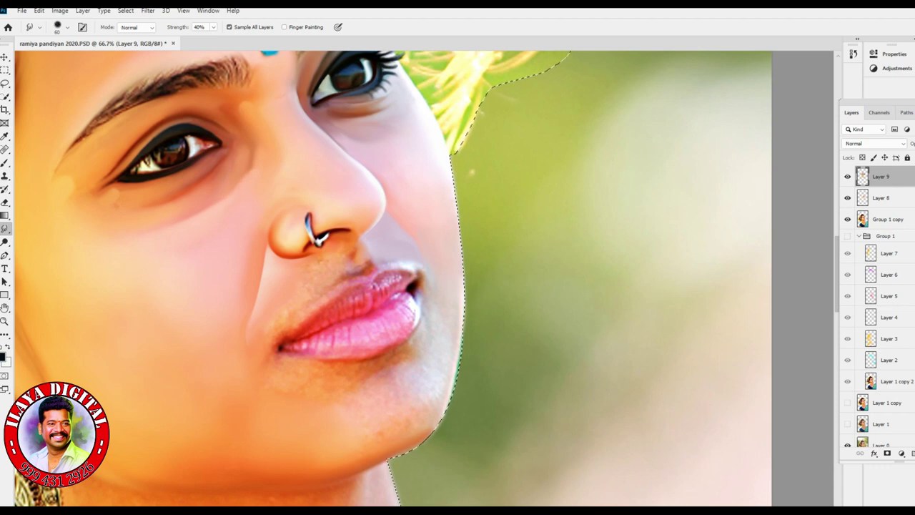
# - Merge Layer 8 and Layer 9 into a single layer
pyautogui.hotkey('ctrl', '-')
pyautogui.hotkey('ctrl', '-')
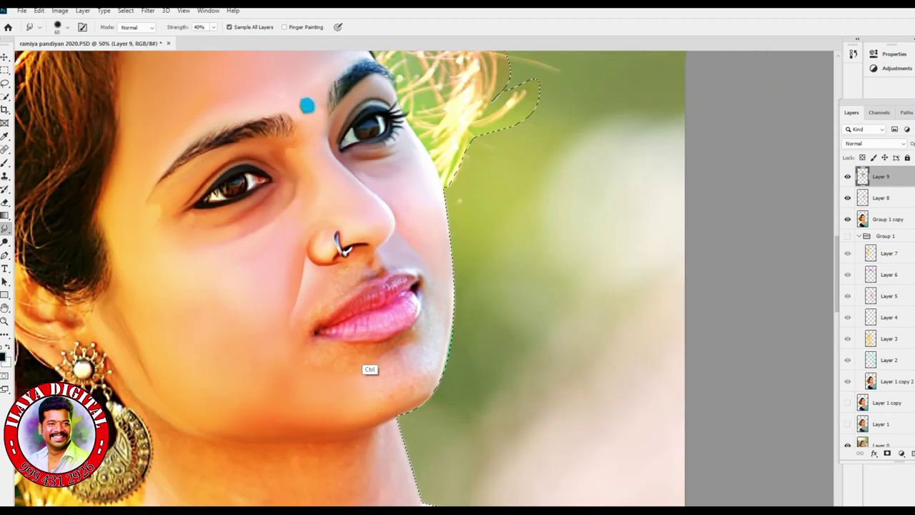
pyautogui.hotkey('ctrl', '+')
pyautogui.keyDown('ctrl'); pyautogui.click(880, 198); pyautogui.keyUp('ctrl')
pyautogui.hotkey('ctrl', 'e')
pyautogui.hotkey('ctrl', 'd')
# - Smudge the blotchy skin and green fringe along the face edge beside the mouth and chin at 40% strength with a 100–125 px brush
pyautogui.hotkey('ctrl', '+')
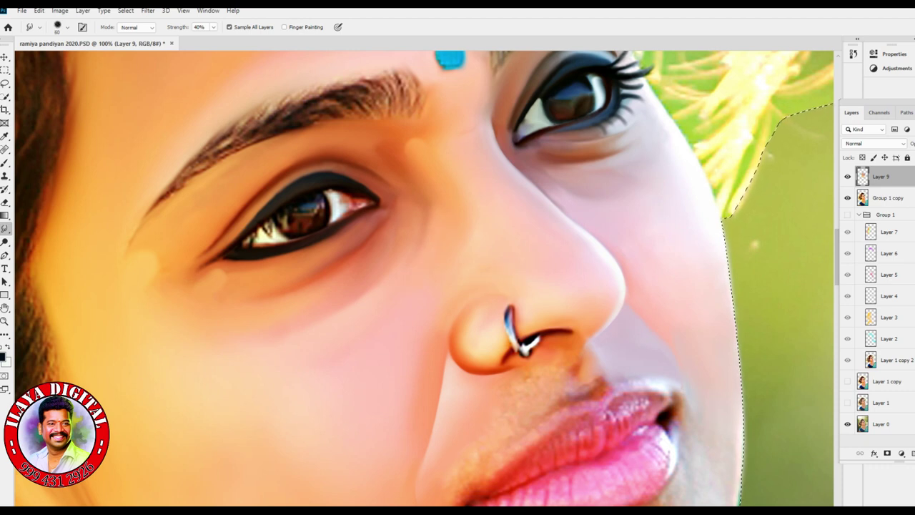
pyautogui.moveTo(500, 372); pyautogui.dragTo(284, 133)
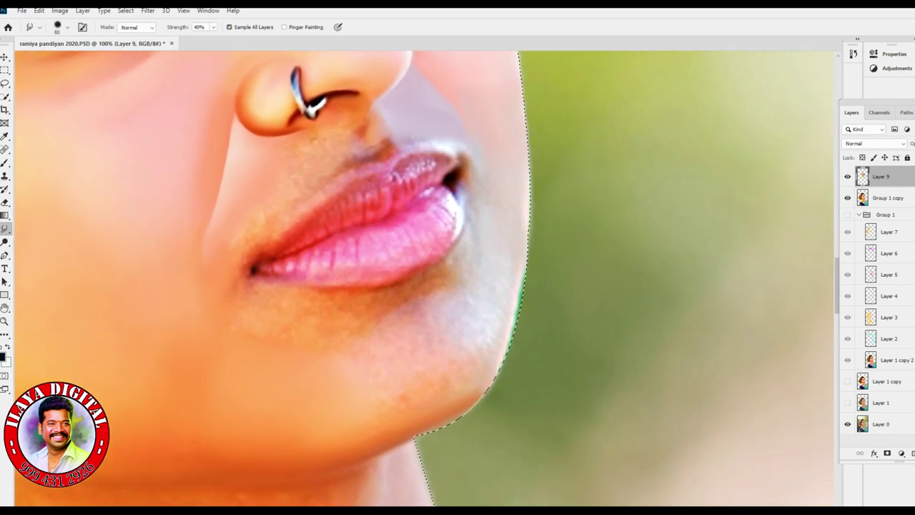
pyautogui.press(']')
pyautogui.press(']')
pyautogui.moveTo(521, 273)
pyautogui.mouseDown()
pyautogui.moveTo(512, 330)
pyautogui.moveTo(485, 390)
pyautogui.moveTo(456, 415)
pyautogui.mouseUp()
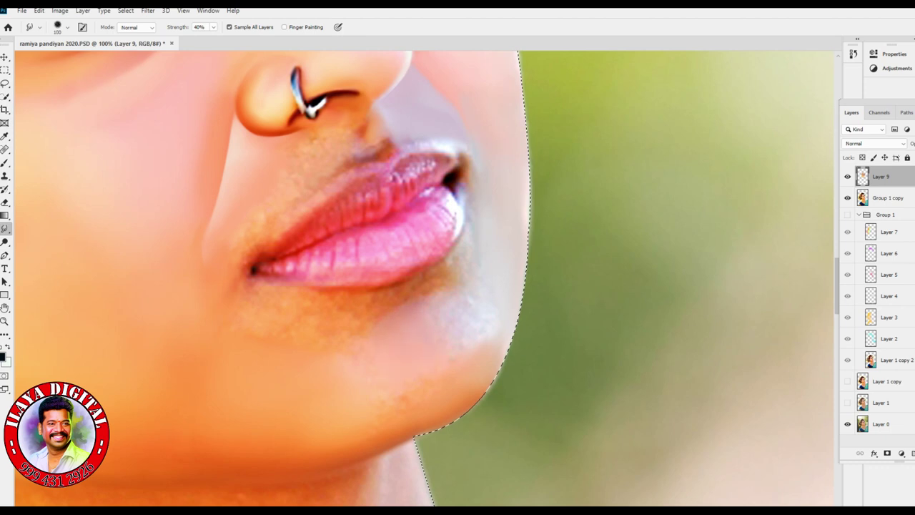
pyautogui.press(']')
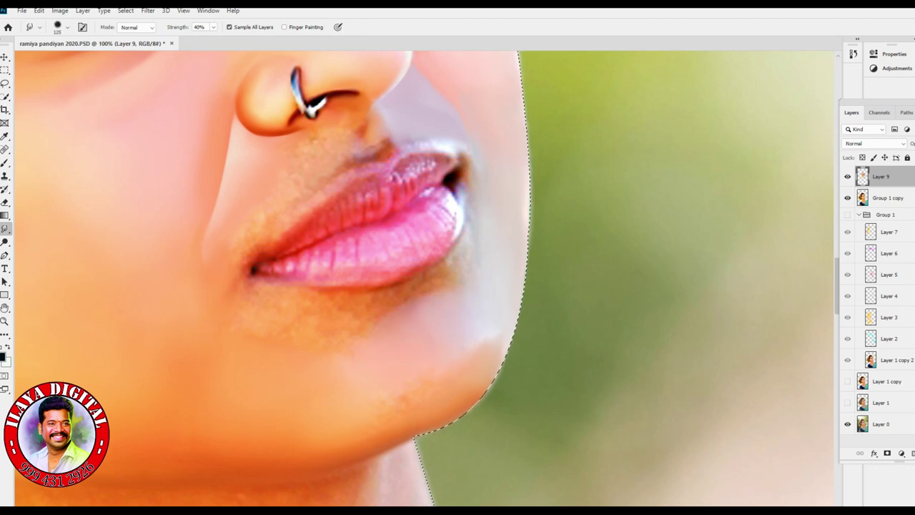
# - Smooth the mottled skin of the chin and below the lower lip at 40% strength, reducing the smudge brush to 50 px
pyautogui.press('[')
pyautogui.press('[')
pyautogui.press('[')
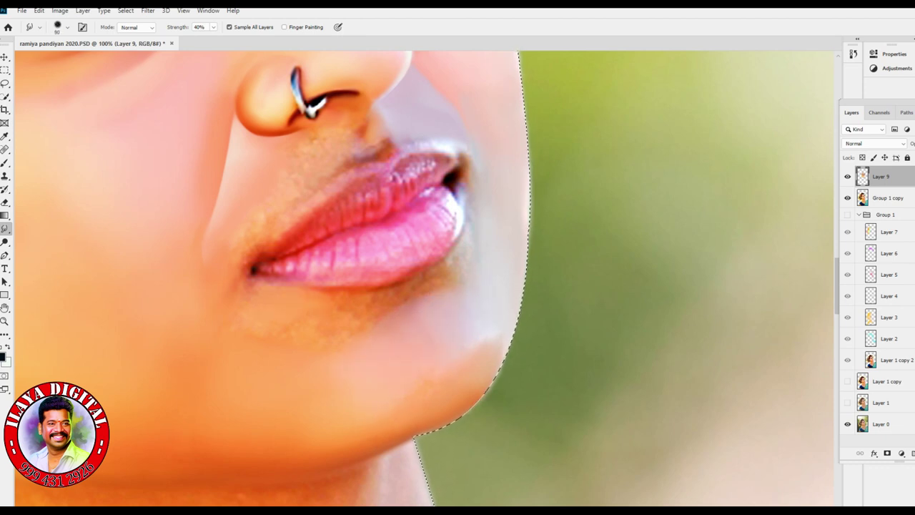
pyautogui.press('[')
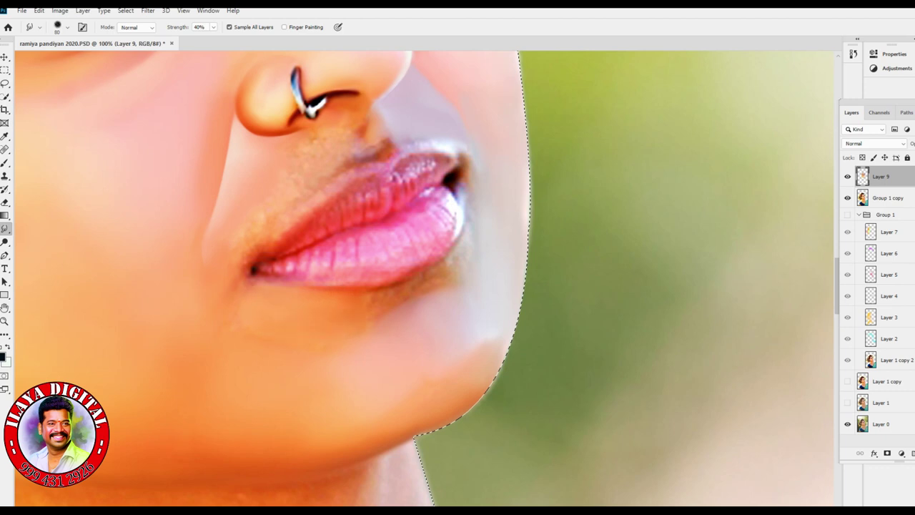
pyautogui.press(']')
pyautogui.press(']')
pyautogui.press('[')
pyautogui.press('[')
pyautogui.press('[')
pyautogui.press('[')
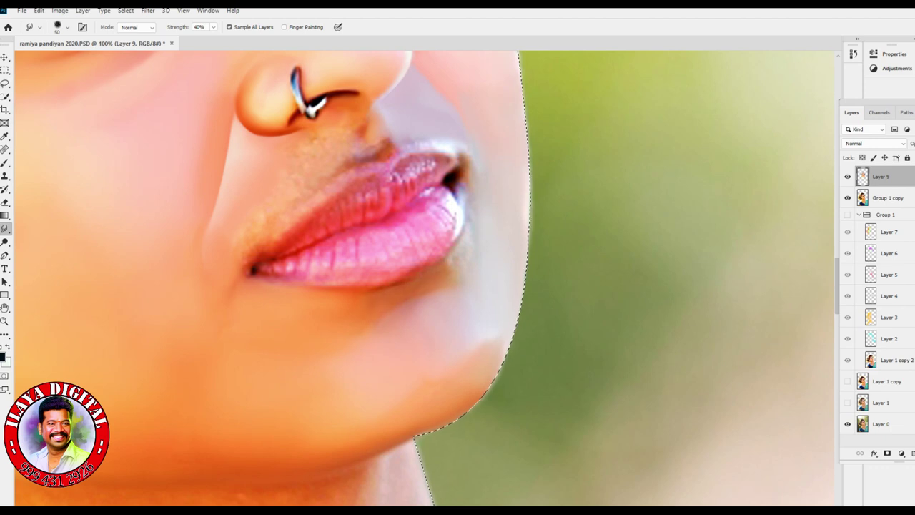
# - Smudge the skin above the upper lip and soften the upper lip's outline at 40% strength with a 25–35 px brush
pyautogui.moveTo(386, 236); pyautogui.dragTo(437, 310)
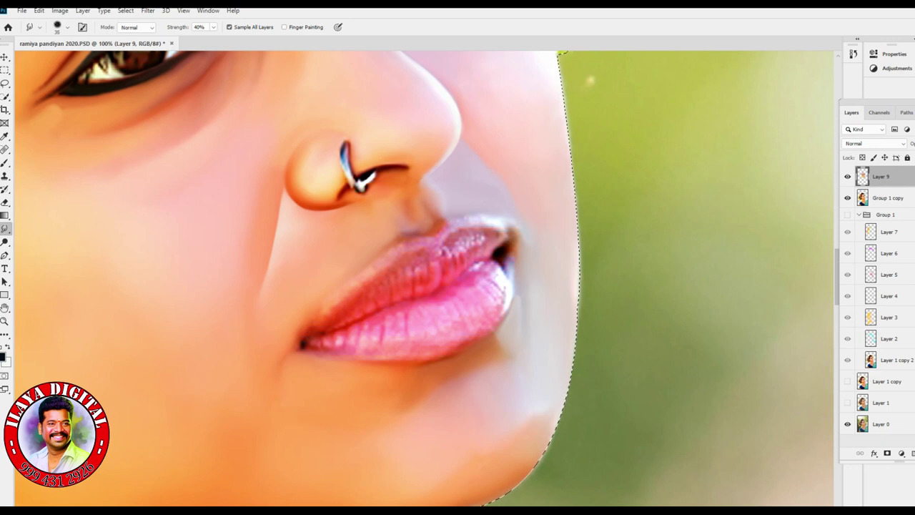
pyautogui.moveTo(436, 216)
pyautogui.mouseDown()
pyautogui.moveTo(422, 203)
pyautogui.moveTo(397, 221)
pyautogui.mouseUp()
pyautogui.moveTo(452, 225)
pyautogui.mouseDown()
pyautogui.moveTo(485, 219)
pyautogui.moveTo(508, 229)
pyautogui.mouseUp()
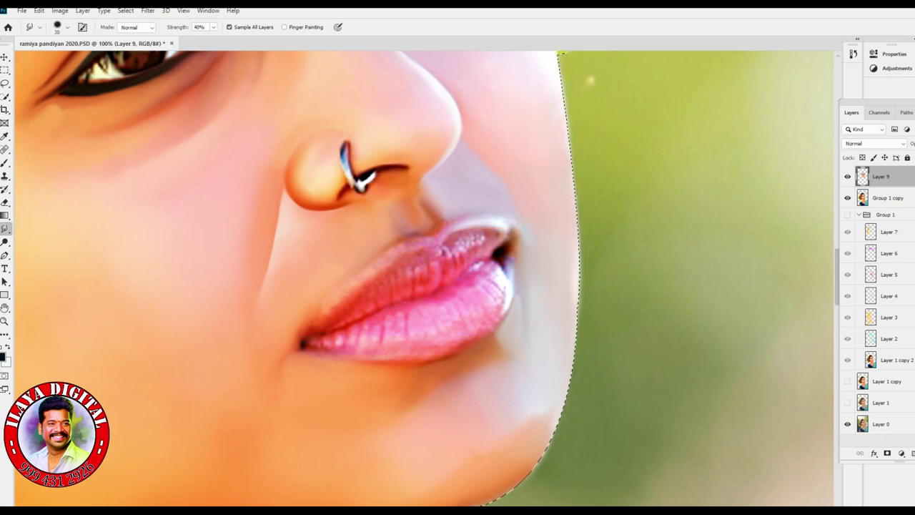
pyautogui.moveTo(403, 244); pyautogui.dragTo(362, 273)
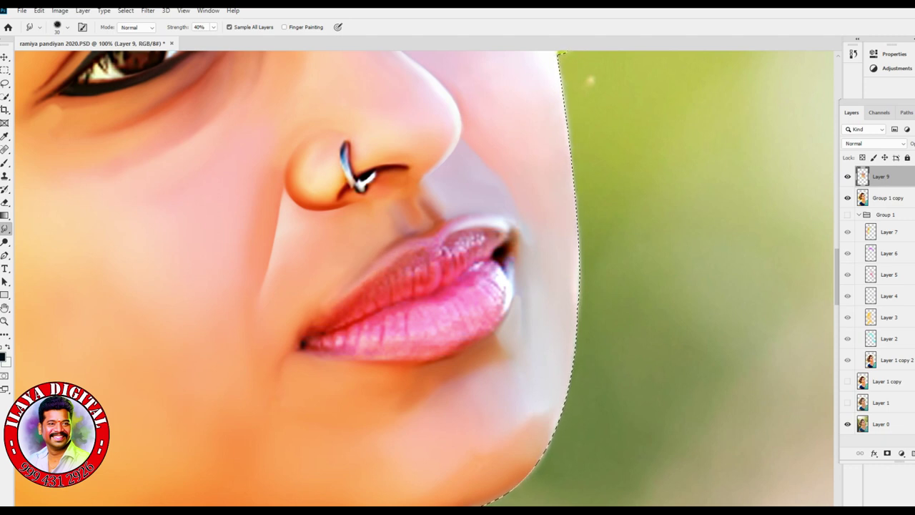
pyautogui.press(']')
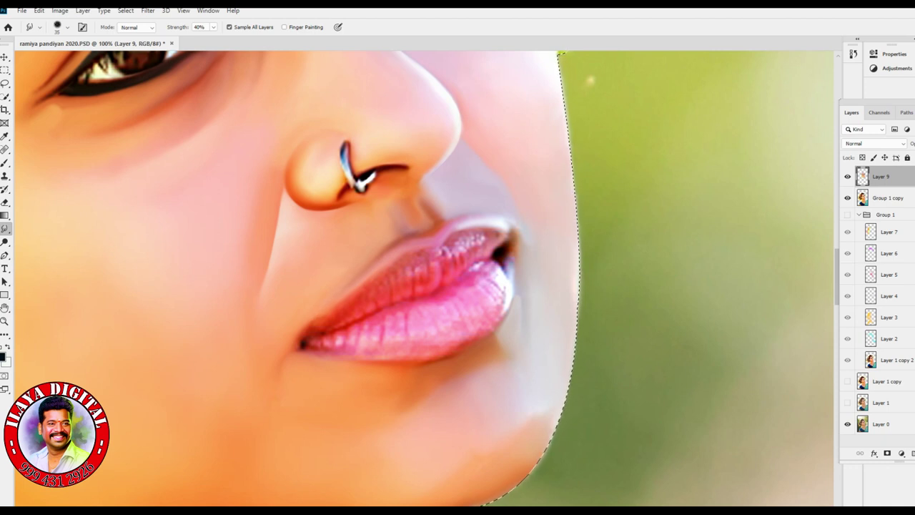
pyautogui.moveTo(363, 289); pyautogui.dragTo(373, 279)
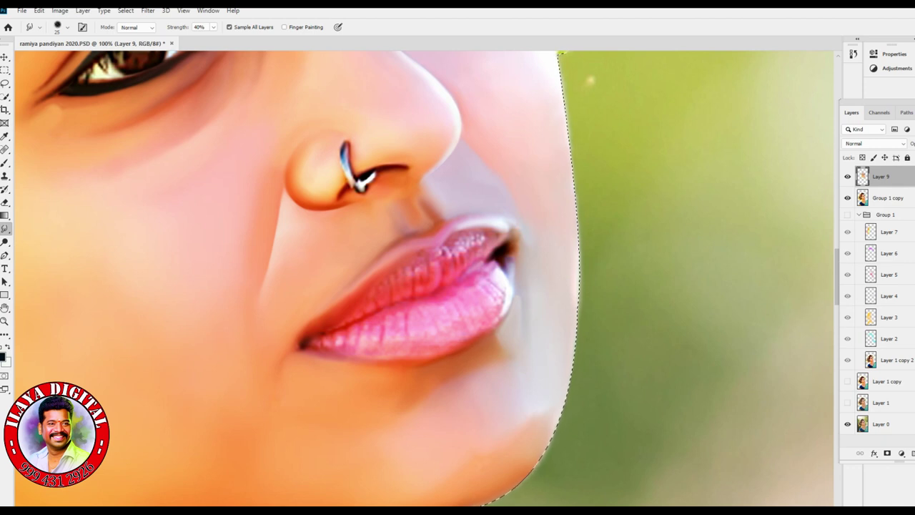
# - Raise the smudge strength to 50% and smooth the upper lip's texture, highlights and outline with a 30–40 px brush
pyautogui.hotkey('ctrl', '0')
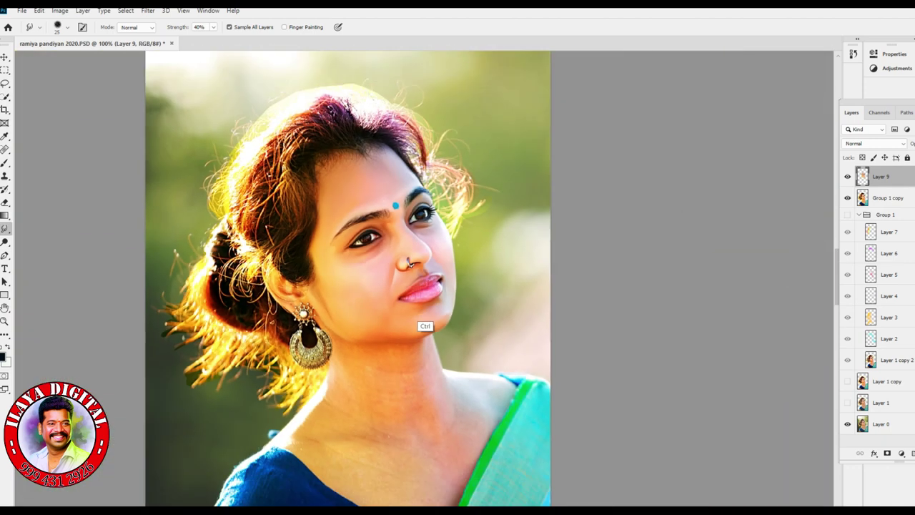
pyautogui.hotkey('ctrl', '+')
pyautogui.hotkey('ctrl', '+')
pyautogui.hotkey('ctrl', '+')
pyautogui.hotkey('ctrl', '+')
pyautogui.hotkey('ctrl', '+')
pyautogui.moveTo(443, 334); pyautogui.dragTo(348, 388)
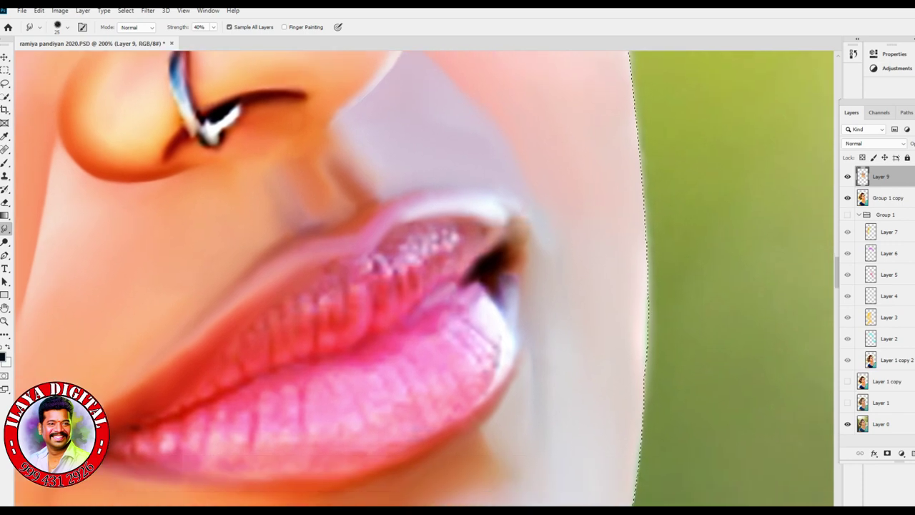
pyautogui.press('5')
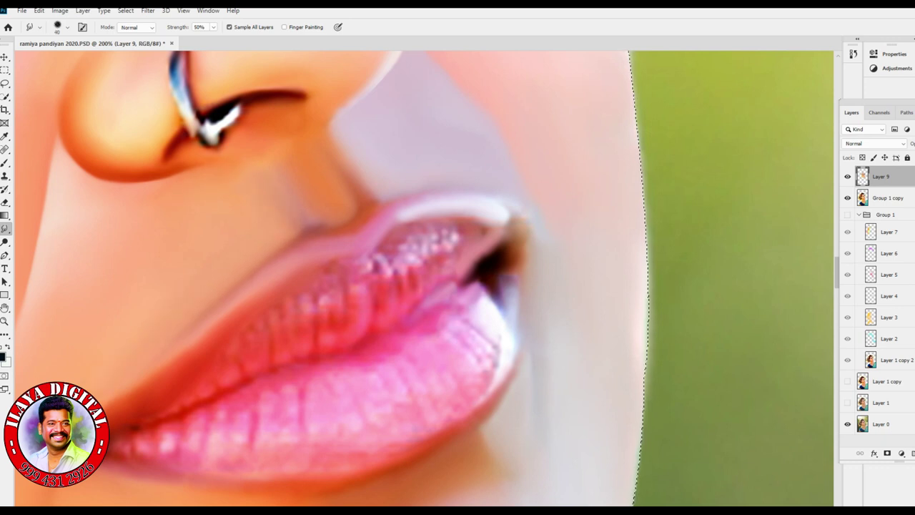
pyautogui.moveTo(366, 206); pyautogui.dragTo(483, 194)
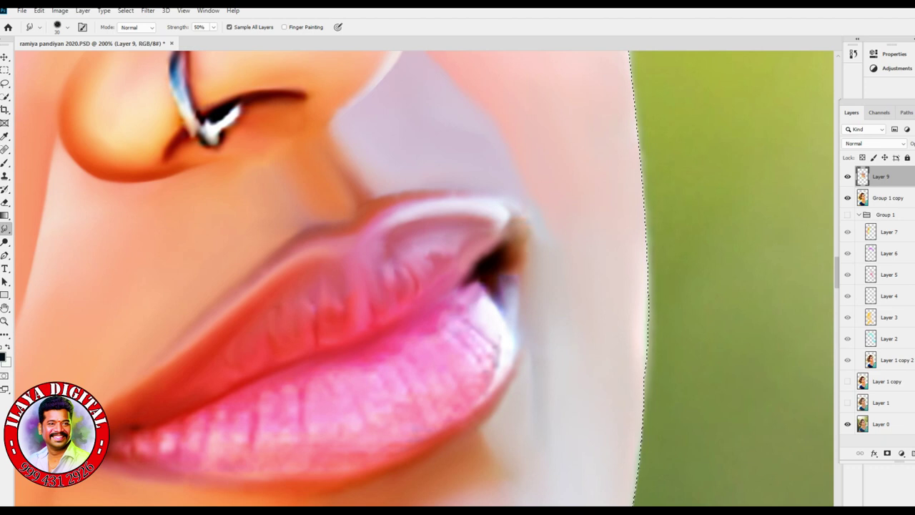
# - Smudge the lower lip's creases and lower border into soft strokes at 50% strength with a 25–30 px brush
pyautogui.moveTo(377, 371); pyautogui.dragTo(397, 355)
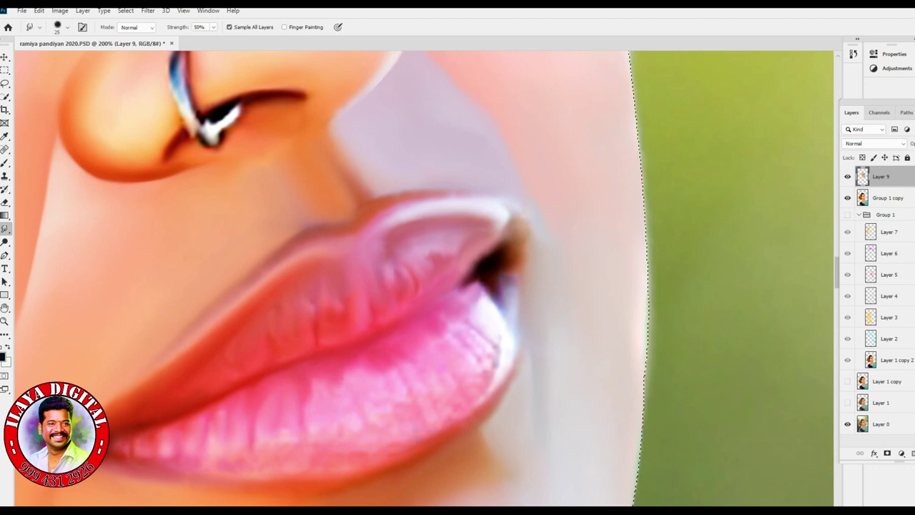
pyautogui.moveTo(127, 460); pyautogui.dragTo(249, 472)
pyautogui.moveTo(435, 424); pyautogui.dragTo(485, 387)
pyautogui.moveTo(450, 427); pyautogui.dragTo(503, 374)
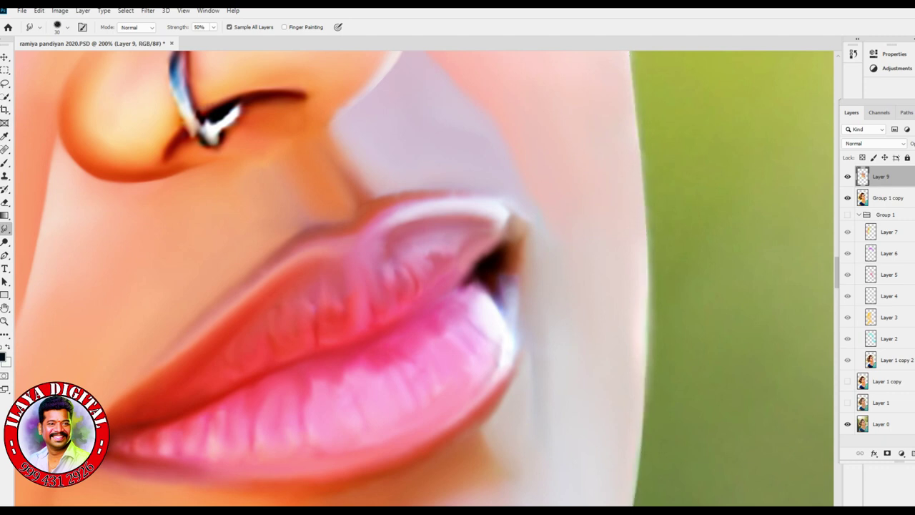
pyautogui.moveTo(300, 321); pyautogui.dragTo(452, 225)
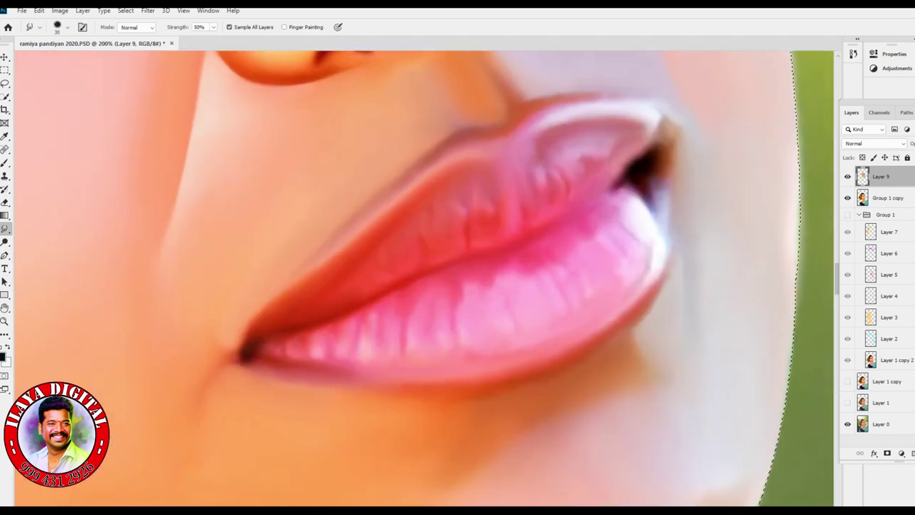
pyautogui.moveTo(427, 407); pyautogui.dragTo(566, 376)
pyautogui.moveTo(534, 381); pyautogui.dragTo(574, 368)
# - Blend the skin beside the far mouth corner and below the lip, raising the smudge brush to 80 px and the strength to 80%
pyautogui.moveTo(629, 322)
pyautogui.mouseDown()
pyautogui.moveTo(354, 391)
pyautogui.moveTo(375, 370)
pyautogui.mouseUp()
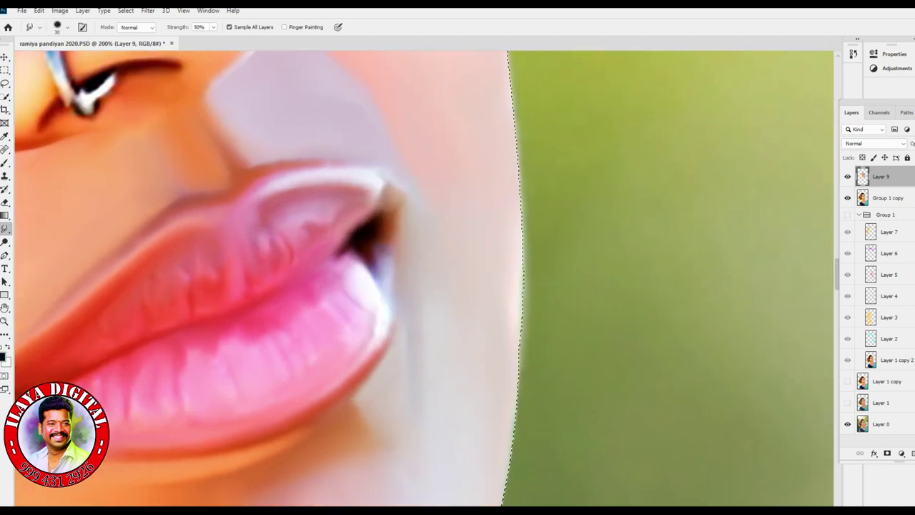
pyautogui.moveTo(379, 415); pyautogui.dragTo(438, 294)
pyautogui.press(']')
pyautogui.press(']')
pyautogui.press(']')
pyautogui.press(']')
pyautogui.press(']')
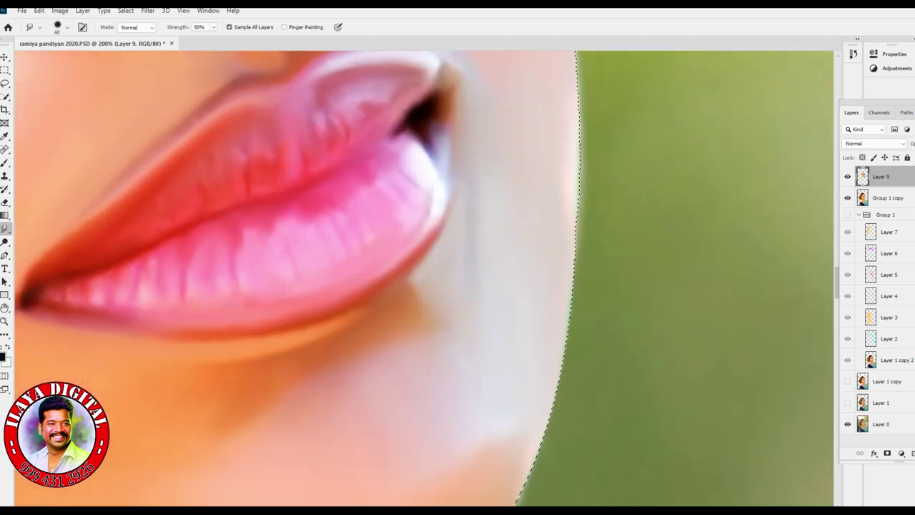
pyautogui.press(']')
pyautogui.press(']')
pyautogui.press('8')
pyautogui.hotkey('ctrl', '-')
pyautogui.hotkey('ctrl', '-')
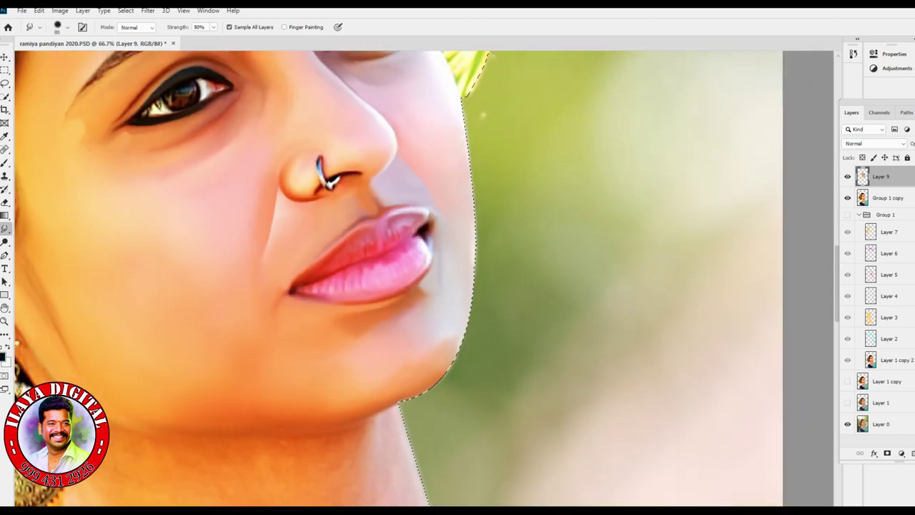
# - Smooth the remaining uneven skin of the chin and jaw at 80% smudge strength, adjusting the brush up to 100 px
pyautogui.press(']')
pyautogui.press(']')
pyautogui.press('[')
pyautogui.press('[')
pyautogui.press('[')
pyautogui.press(']')
pyautogui.press(']')
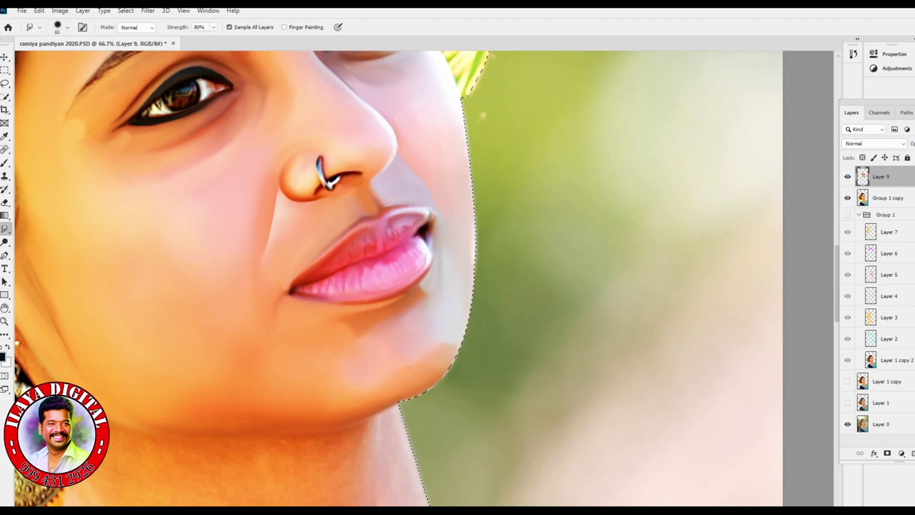
pyautogui.press(']')
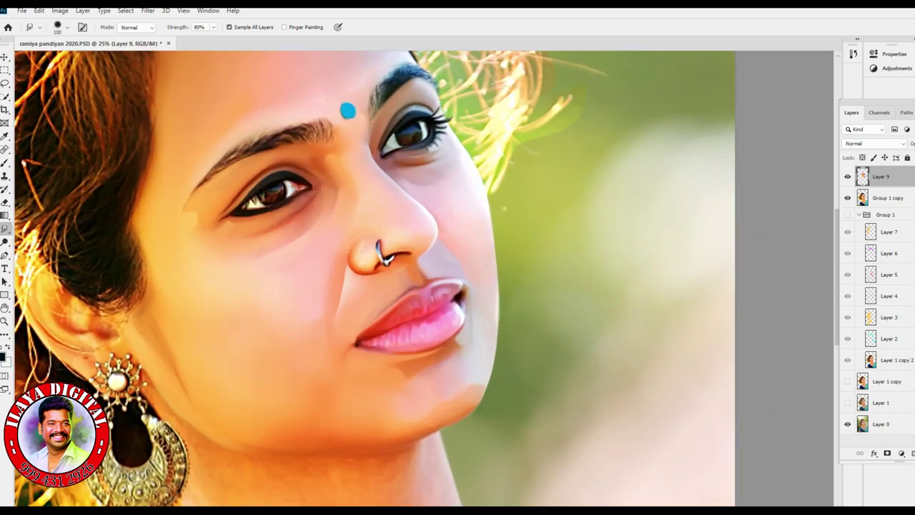
# - Refine the upper lip's border and cupid's bow at 50% smudge strength with a 15–25 px brush
pyautogui.hotkey('ctrl', '+')
pyautogui.hotkey('ctrl', '+')
pyautogui.hotkey('ctrl', '+')
pyautogui.hotkey('ctrl', '+')
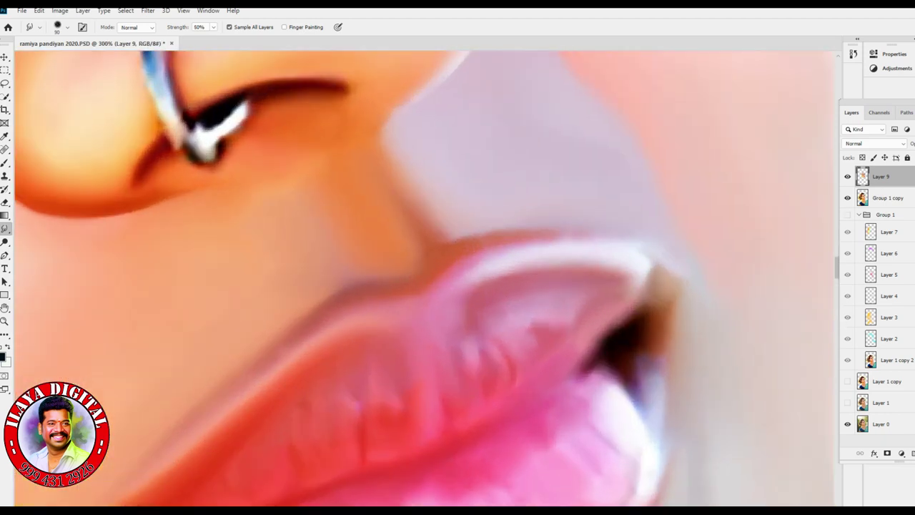
pyautogui.moveTo(308, 313)
pyautogui.mouseDown()
pyautogui.moveTo(333, 287)
pyautogui.moveTo(370, 298)
pyautogui.moveTo(429, 293)
pyautogui.mouseUp()
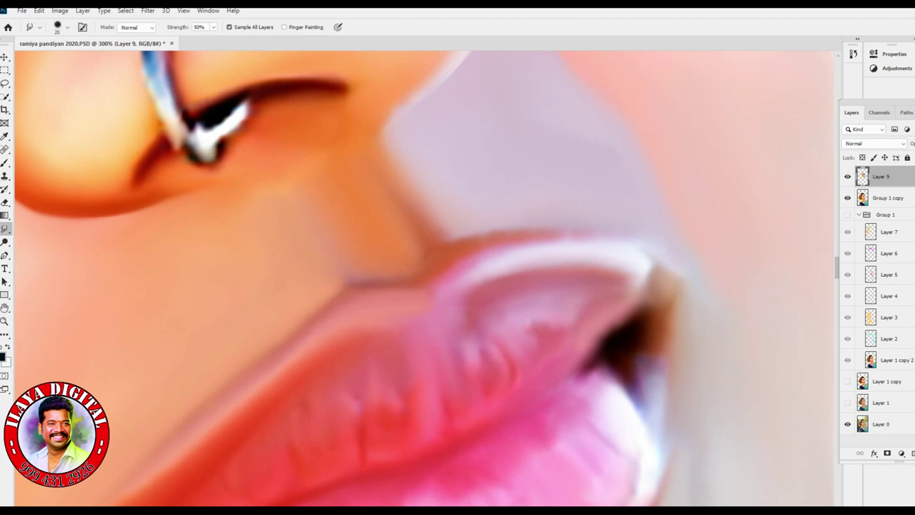
pyautogui.moveTo(492, 247); pyautogui.dragTo(595, 240)
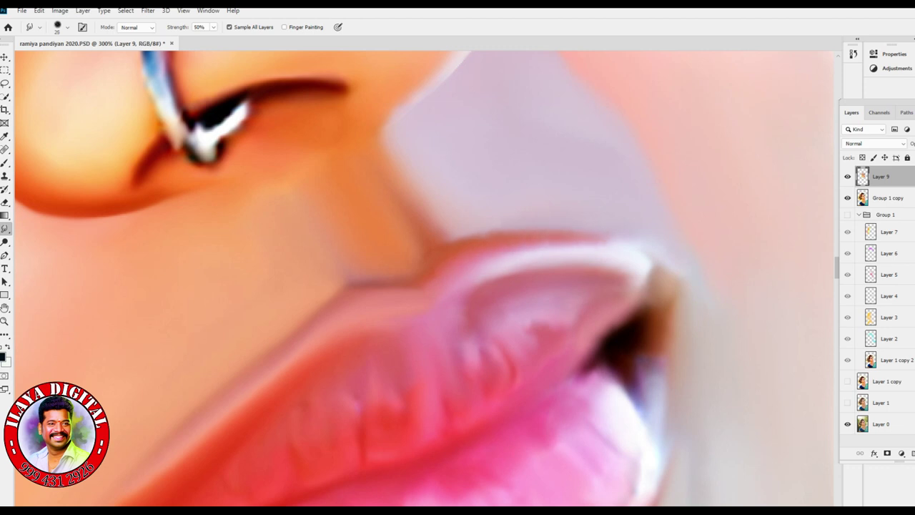
pyautogui.press(']')
pyautogui.moveTo(477, 227); pyautogui.dragTo(453, 232)
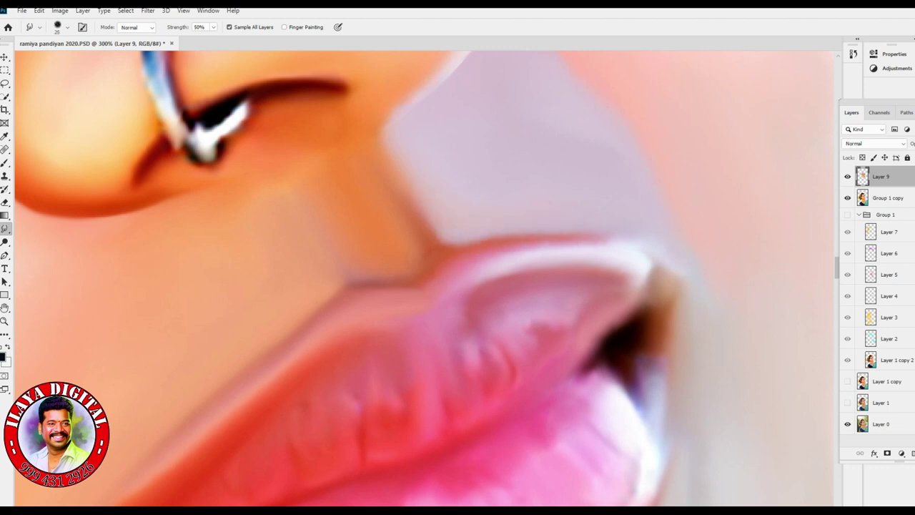
pyautogui.moveTo(571, 242); pyautogui.dragTo(635, 247)
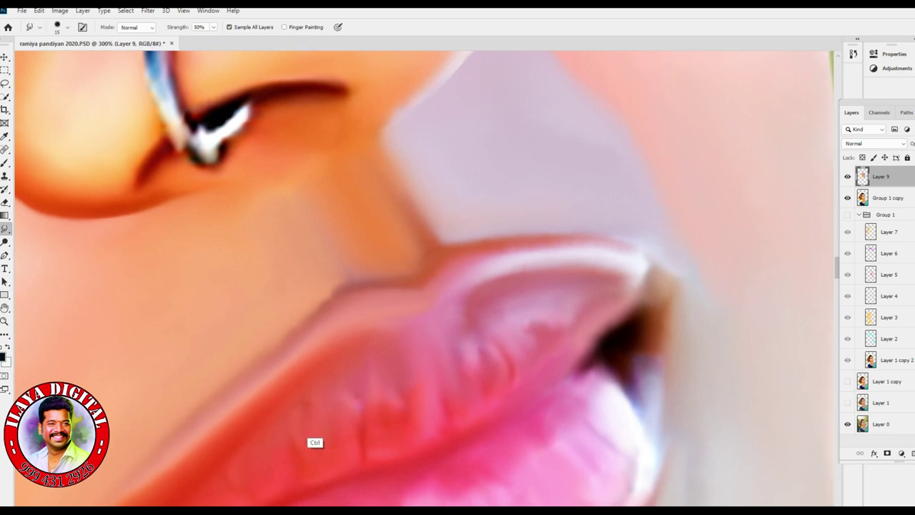
# - Examine the retouched lips and nose area close up and within the whole portrait
pyautogui.hotkey('ctrl', '-')
pyautogui.hotkey('ctrl', '-')
pyautogui.hotkey('ctrl', '-')
pyautogui.hotkey('ctrl', '-')
pyautogui.hotkey('ctrl', '-')
pyautogui.hotkey('ctrl', '-')
pyautogui.hotkey('ctrl', '+')
pyautogui.hotkey('ctrl', '+')
pyautogui.hotkey('ctrl', '+')
pyautogui.hotkey('ctrl', '+')
pyautogui.hotkey('ctrl', '+')
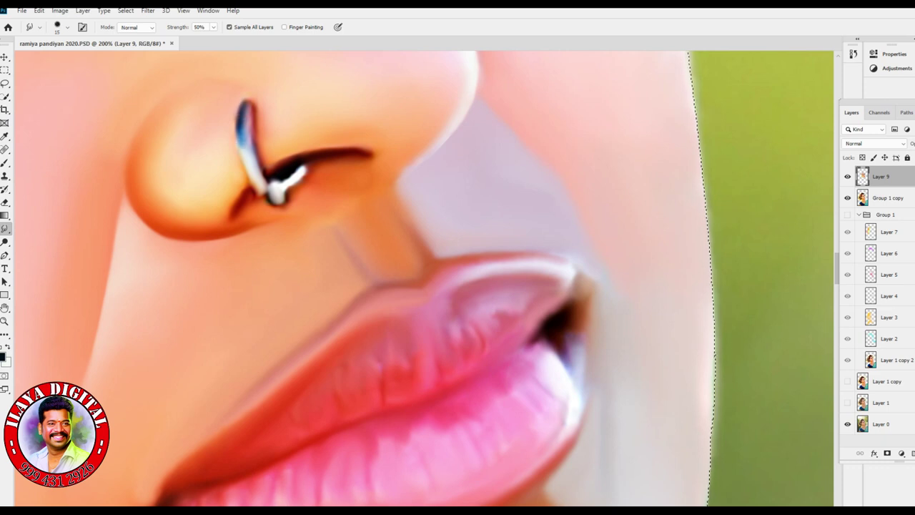
pyautogui.hotkey('ctrl', '-')
pyautogui.hotkey('ctrl', '-')
pyautogui.hotkey('ctrl', '-')
pyautogui.hotkey('ctrl', '-')
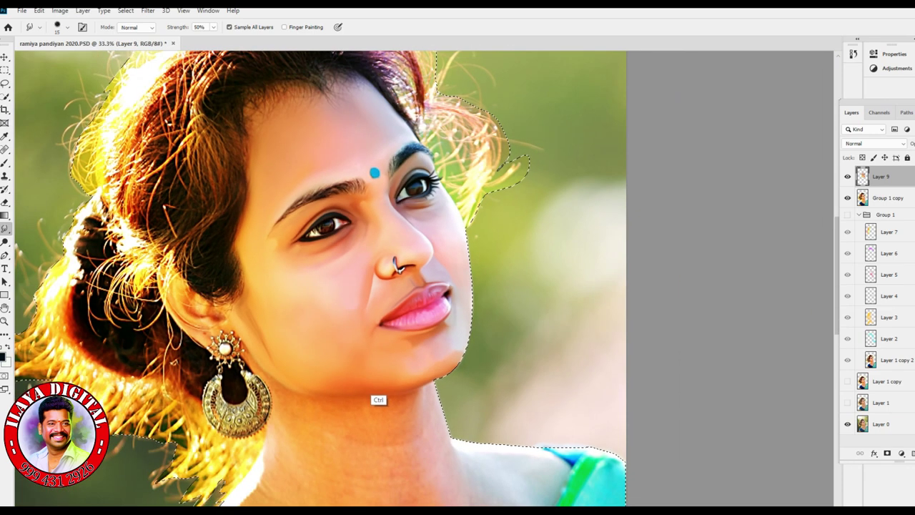
pyautogui.hotkey('ctrl', '-')
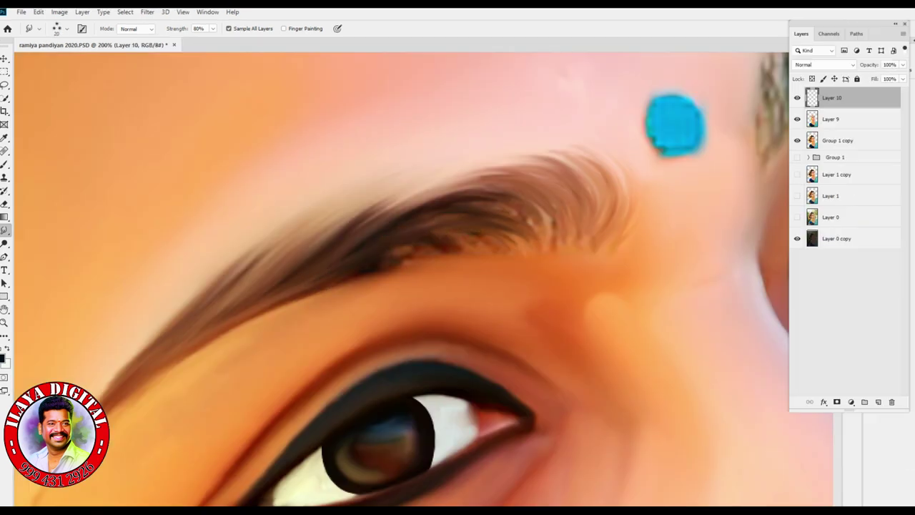
# - Smudge hair-like strokes through the near eyebrow and its lower edge on Layer 10 at 80% strength with a 20 px brush
pyautogui.moveTo(474, 205); pyautogui.dragTo(552, 233)
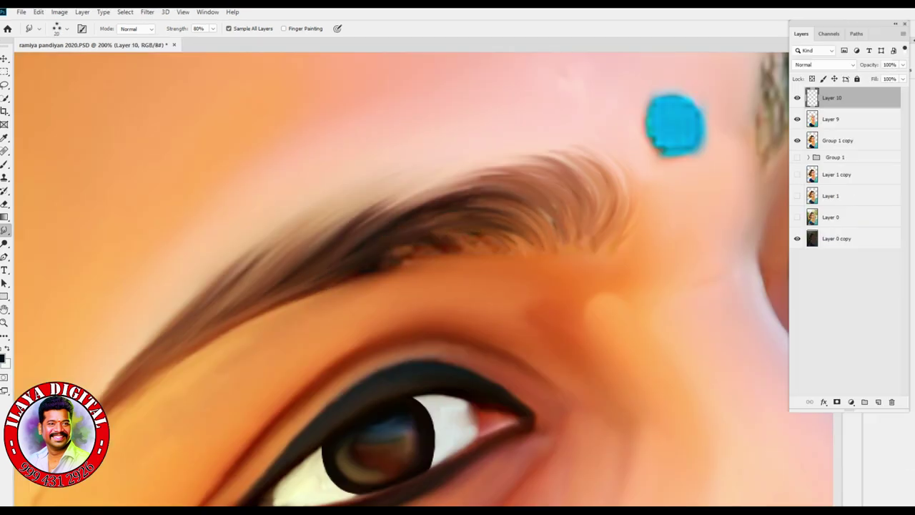
pyautogui.moveTo(410, 249)
pyautogui.mouseDown()
pyautogui.moveTo(463, 235)
pyautogui.moveTo(517, 250)
pyautogui.mouseUp()
pyautogui.moveTo(296, 300); pyautogui.dragTo(375, 271)
pyautogui.moveTo(462, 245); pyautogui.dragTo(525, 250)
# - Smudge hair-like strokes along the far eyebrow from its inner end to its tail at 75% strength with a 20 px brush
pyautogui.moveTo(620, 188); pyautogui.dragTo(193, 412)
pyautogui.moveTo(338, 313); pyautogui.dragTo(362, 250)
pyautogui.moveTo(349, 335); pyautogui.dragTo(393, 228)
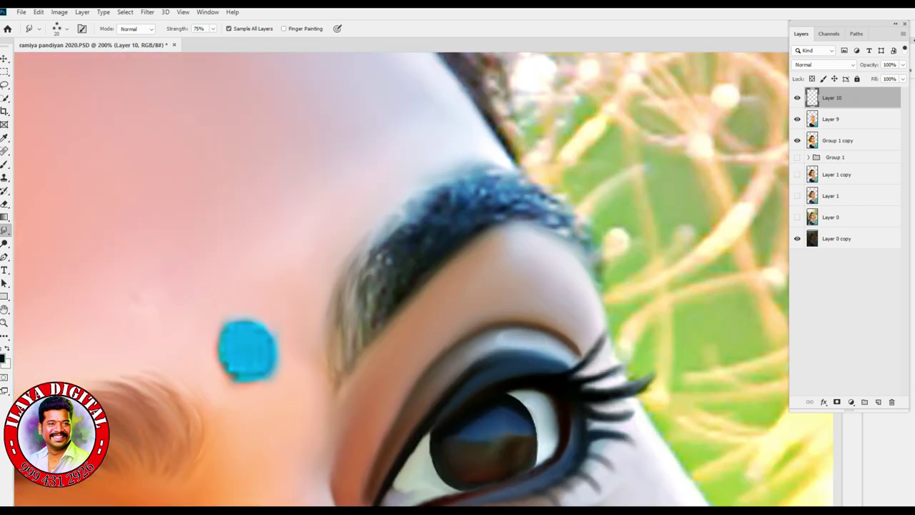
pyautogui.moveTo(363, 307); pyautogui.dragTo(391, 237)
pyautogui.moveTo(373, 306); pyautogui.dragTo(415, 236)
pyautogui.moveTo(362, 353); pyautogui.dragTo(389, 270)
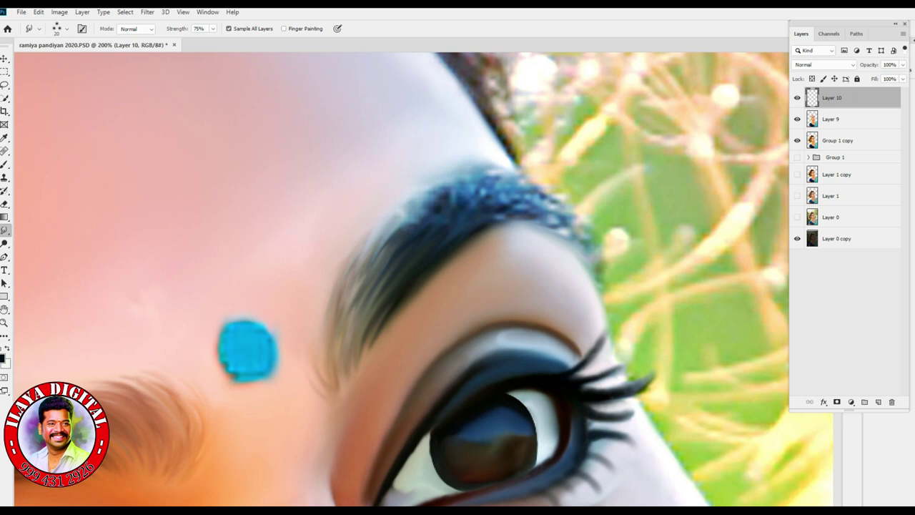
pyautogui.moveTo(572, 227)
pyautogui.mouseDown()
pyautogui.moveTo(480, 207)
pyautogui.moveTo(461, 185)
pyautogui.moveTo(409, 215)
pyautogui.mouseUp()
pyautogui.moveTo(371, 250); pyautogui.dragTo(457, 197)
pyautogui.moveTo(487, 227); pyautogui.dragTo(553, 220)
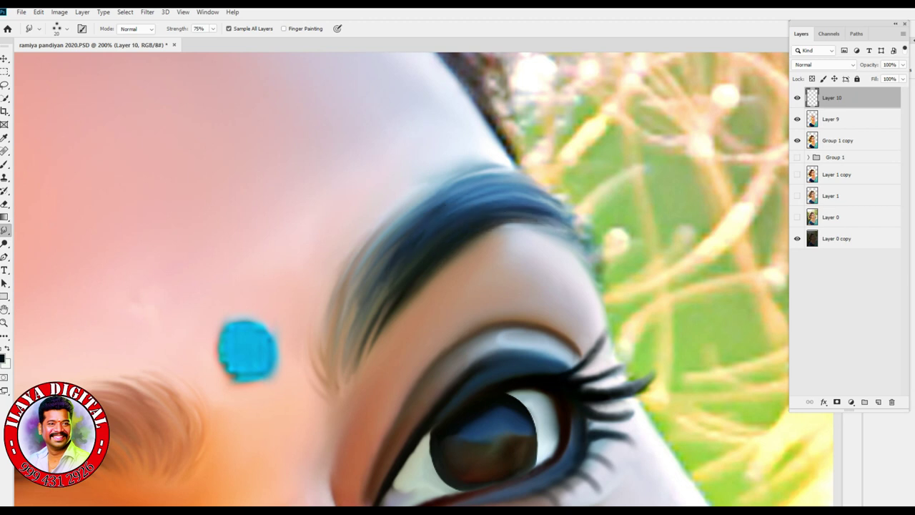
# - Smudge the swept side hair above the forehead into smooth curved strands at 75% strength with a 35 px brush
pyautogui.hotkey('ctrl', '-')
pyautogui.hotkey('ctrl', '-')
pyautogui.hotkey('ctrl', '-')
pyautogui.moveTo(545, 415); pyautogui.dragTo(795, 325)
pyautogui.moveTo(493, 250); pyautogui.dragTo(361, 403)
pyautogui.hotkey('ctrl', '+')
pyautogui.hotkey('ctrl', '+')
pyautogui.moveTo(493, 179); pyautogui.dragTo(433, 403)
pyautogui.hotkey('ctrl', '+')
pyautogui.hotkey('ctrl', '-')
pyautogui.moveTo(409, 247); pyautogui.dragTo(523, 313)
pyautogui.moveTo(405, 258)
pyautogui.mouseDown()
pyautogui.moveTo(546, 358)
pyautogui.moveTo(537, 346)
pyautogui.mouseUp()
pyautogui.moveTo(400, 229)
pyautogui.mouseDown()
pyautogui.moveTo(522, 290)
pyautogui.moveTo(510, 264)
pyautogui.mouseUp()
pyautogui.moveTo(386, 213)
pyautogui.mouseDown()
pyautogui.moveTo(519, 278)
pyautogui.moveTo(521, 260)
pyautogui.mouseUp()
pyautogui.moveTo(366, 208)
pyautogui.mouseDown()
pyautogui.moveTo(515, 247)
pyautogui.moveTo(513, 234)
pyautogui.mouseUp()
pyautogui.moveTo(355, 201); pyautogui.dragTo(530, 227)
pyautogui.moveTo(351, 188); pyautogui.dragTo(516, 214)
pyautogui.moveTo(366, 170); pyautogui.dragTo(500, 178)
pyautogui.moveTo(383, 152); pyautogui.dragTo(518, 201)
pyautogui.moveTo(394, 255); pyautogui.dragTo(508, 304)
pyautogui.moveTo(424, 262)
pyautogui.mouseDown()
pyautogui.moveTo(509, 314)
pyautogui.moveTo(508, 351)
pyautogui.mouseUp()
pyautogui.moveTo(424, 277)
pyautogui.mouseDown()
pyautogui.moveTo(524, 360)
pyautogui.moveTo(504, 367)
pyautogui.mouseUp()
pyautogui.moveTo(396, 292); pyautogui.dragTo(493, 368)
pyautogui.moveTo(457, 337)
pyautogui.mouseDown()
pyautogui.moveTo(553, 445)
pyautogui.moveTo(524, 405)
pyautogui.mouseUp()
pyautogui.moveTo(431, 291); pyautogui.dragTo(519, 401)
pyautogui.moveTo(418, 269); pyautogui.dragTo(506, 329)
pyautogui.moveTo(425, 290); pyautogui.dragTo(508, 359)
pyautogui.moveTo(469, 323); pyautogui.dragTo(533, 410)
pyautogui.moveTo(428, 264); pyautogui.dragTo(510, 326)
pyautogui.moveTo(396, 250)
pyautogui.mouseDown()
pyautogui.moveTo(498, 303)
pyautogui.moveTo(481, 270)
pyautogui.mouseUp()
pyautogui.moveTo(387, 223)
pyautogui.mouseDown()
pyautogui.moveTo(503, 263)
pyautogui.moveTo(472, 233)
pyautogui.mouseUp()
pyautogui.moveTo(390, 210); pyautogui.dragTo(492, 233)
pyautogui.moveTo(369, 205)
pyautogui.mouseDown()
pyautogui.moveTo(471, 209)
pyautogui.moveTo(517, 237)
pyautogui.mouseUp()
pyautogui.moveTo(363, 181); pyautogui.dragTo(499, 200)
pyautogui.moveTo(385, 160); pyautogui.dragTo(509, 190)
pyautogui.moveTo(379, 159); pyautogui.dragTo(450, 154)
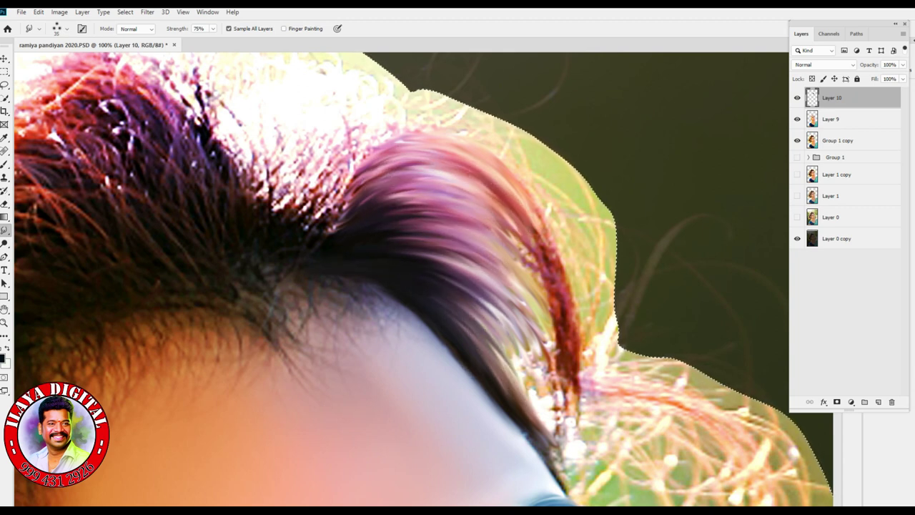
# - Blend the hair roots at the parting into the swept strands at 80% smudge strength with a 35 px brush
pyautogui.scroll(-2, 414, 154)
pyautogui.scroll(2, 482, 197)
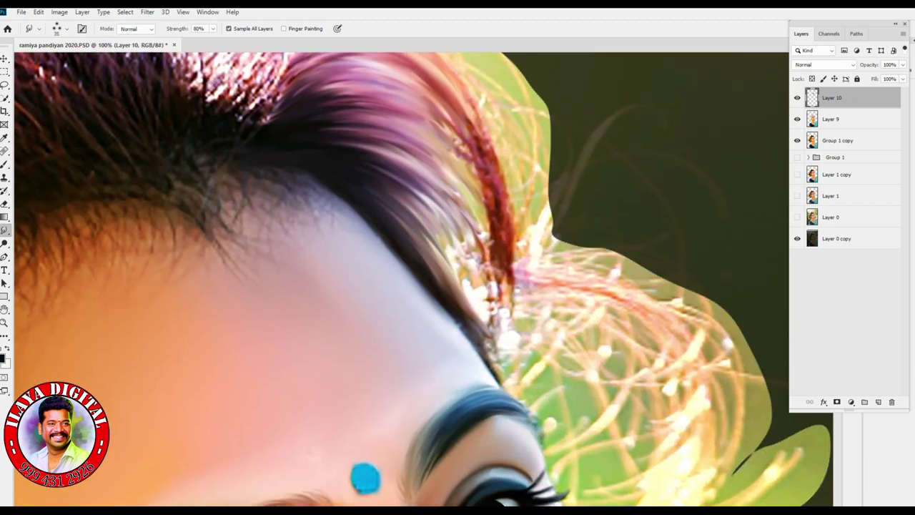
pyautogui.moveTo(235, 183); pyautogui.dragTo(278, 117)
pyautogui.moveTo(230, 184)
pyautogui.mouseDown()
pyautogui.moveTo(330, 97)
pyautogui.moveTo(336, 112)
pyautogui.mouseUp()
pyautogui.moveTo(239, 207)
pyautogui.mouseDown()
pyautogui.moveTo(356, 126)
pyautogui.moveTo(376, 143)
pyautogui.mouseUp()
pyautogui.moveTo(324, 169); pyautogui.dragTo(380, 164)
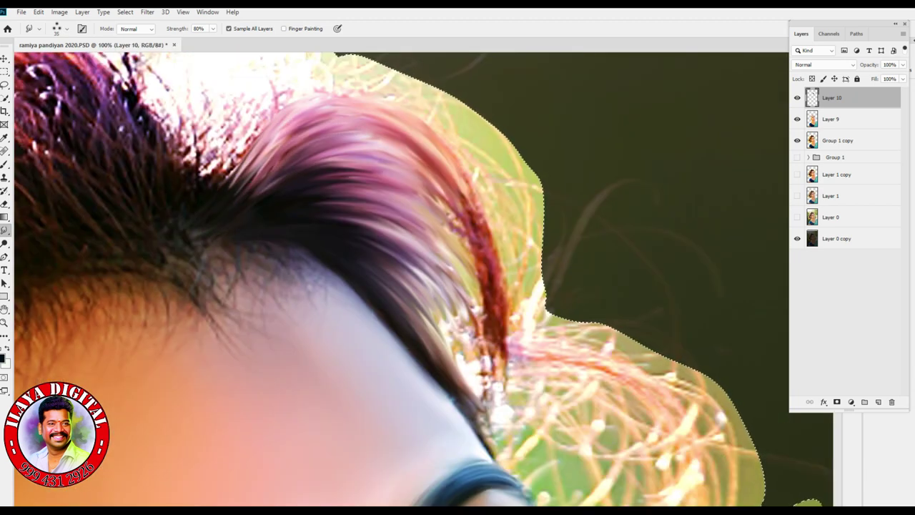
# - Smooth the swept side hair further outward and down toward the reddish strand at 80% smudge strength
pyautogui.moveTo(311, 183); pyautogui.dragTo(419, 199)
pyautogui.moveTo(330, 194); pyautogui.dragTo(419, 214)
pyautogui.moveTo(314, 162); pyautogui.dragTo(489, 263)
pyautogui.moveTo(361, 122); pyautogui.dragTo(482, 216)
pyautogui.moveTo(293, 146); pyautogui.dragTo(433, 182)
pyautogui.moveTo(342, 142); pyautogui.dragTo(429, 169)
pyautogui.moveTo(237, 192)
pyautogui.mouseDown()
pyautogui.moveTo(387, 131)
pyautogui.moveTo(446, 193)
pyautogui.mouseUp()
pyautogui.moveTo(350, 147); pyautogui.dragTo(488, 289)
pyautogui.moveTo(369, 165); pyautogui.dragTo(471, 314)
pyautogui.moveTo(444, 188); pyautogui.dragTo(485, 318)
pyautogui.moveTo(403, 153); pyautogui.dragTo(485, 310)
pyautogui.moveTo(239, 168)
pyautogui.mouseDown()
pyautogui.moveTo(346, 107)
pyautogui.moveTo(411, 149)
pyautogui.mouseUp()
pyautogui.moveTo(293, 129); pyautogui.dragTo(478, 221)
pyautogui.moveTo(470, 169)
pyautogui.mouseDown()
pyautogui.moveTo(512, 331)
pyautogui.moveTo(507, 320)
pyautogui.mouseUp()
pyautogui.moveTo(325, 142)
pyautogui.mouseDown()
pyautogui.moveTo(373, 141)
pyautogui.moveTo(483, 306)
pyautogui.mouseUp()
pyautogui.moveTo(353, 184); pyautogui.dragTo(492, 352)
pyautogui.moveTo(397, 226); pyautogui.dragTo(490, 380)
# - Smudge the reddish strand and the tangled hair ends beside the far temple into flowing strokes
pyautogui.moveTo(472, 243); pyautogui.dragTo(506, 391)
pyautogui.moveTo(473, 224); pyautogui.dragTo(512, 382)
pyautogui.moveTo(439, 315); pyautogui.dragTo(461, 374)
pyautogui.moveTo(393, 282); pyautogui.dragTo(459, 376)
pyautogui.moveTo(409, 260); pyautogui.dragTo(475, 393)
pyautogui.moveTo(429, 248); pyautogui.dragTo(478, 379)
pyautogui.moveTo(390, 237); pyautogui.dragTo(461, 318)
pyautogui.moveTo(493, 400); pyautogui.dragTo(423, 211)
pyautogui.moveTo(382, 173); pyautogui.dragTo(430, 241)
pyautogui.moveTo(390, 171); pyautogui.dragTo(457, 242)
pyautogui.moveTo(424, 147); pyautogui.dragTo(458, 237)
# - Smudge the bright loose curls beside the far eye into long curved locks at 80% strength with a 35 px brush
pyautogui.moveTo(439, 166)
pyautogui.mouseDown()
pyautogui.moveTo(537, 252)
pyautogui.moveTo(604, 350)
pyautogui.mouseUp()
pyautogui.moveTo(465, 188)
pyautogui.mouseDown()
pyautogui.moveTo(618, 332)
pyautogui.moveTo(627, 289)
pyautogui.mouseUp()
pyautogui.moveTo(522, 184); pyautogui.dragTo(638, 280)
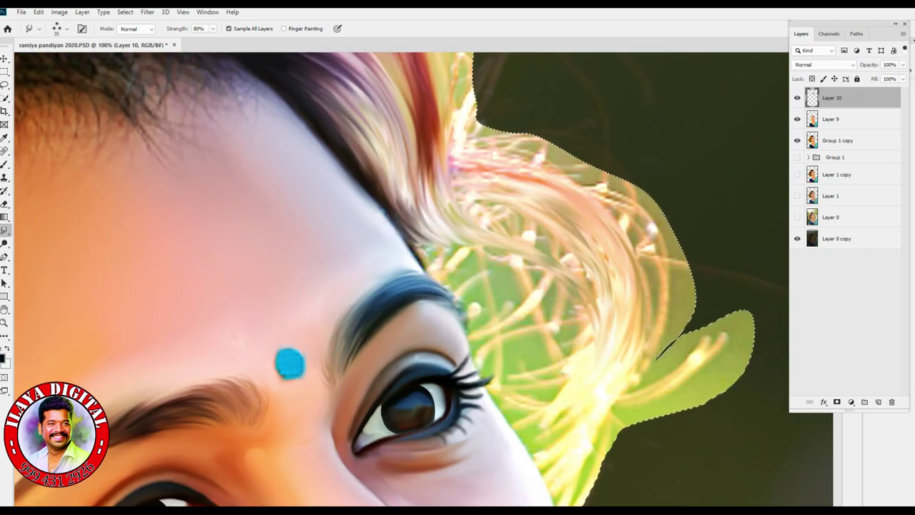
pyautogui.moveTo(537, 171); pyautogui.dragTo(642, 326)
pyautogui.moveTo(572, 181)
pyautogui.mouseDown()
pyautogui.moveTo(632, 343)
pyautogui.moveTo(586, 182)
pyautogui.mouseUp()
pyautogui.moveTo(736, 332); pyautogui.dragTo(651, 243)
pyautogui.moveTo(550, 375); pyautogui.dragTo(486, 246)
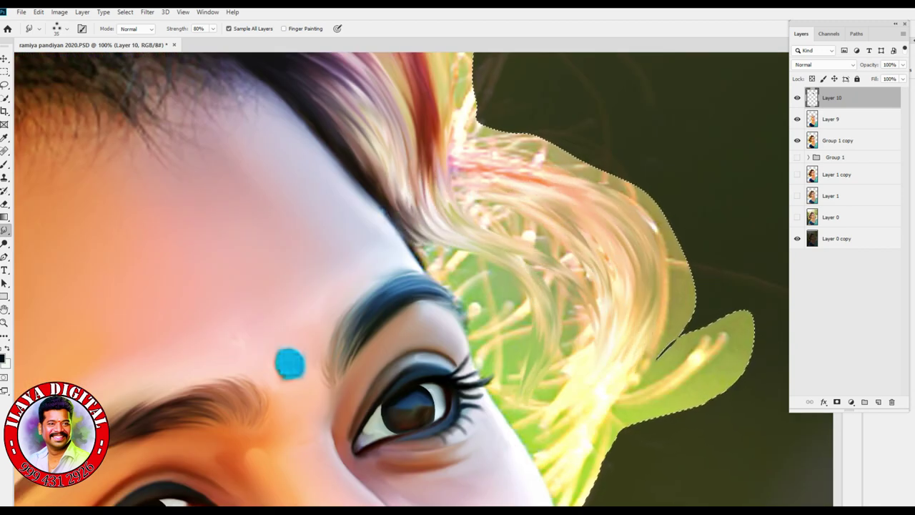
pyautogui.moveTo(565, 429); pyautogui.dragTo(533, 300)
pyautogui.moveTo(550, 269); pyautogui.dragTo(581, 326)
pyautogui.moveTo(536, 393); pyautogui.dragTo(569, 447)
pyautogui.moveTo(547, 377); pyautogui.dragTo(569, 418)
pyautogui.moveTo(504, 226); pyautogui.dragTo(586, 319)
pyautogui.moveTo(522, 239); pyautogui.dragTo(597, 331)
pyautogui.moveTo(562, 246); pyautogui.dragTo(605, 336)
pyautogui.moveTo(575, 229); pyautogui.dragTo(600, 356)
pyautogui.moveTo(593, 237); pyautogui.dragTo(634, 329)
pyautogui.moveTo(632, 264); pyautogui.dragTo(652, 330)
# - Blend the junction between the reddish strand and the bright curls, smudging the stray hairs beside the temple and outer edge
pyautogui.moveTo(515, 193); pyautogui.dragTo(412, 271)
pyautogui.moveTo(346, 192); pyautogui.dragTo(410, 257)
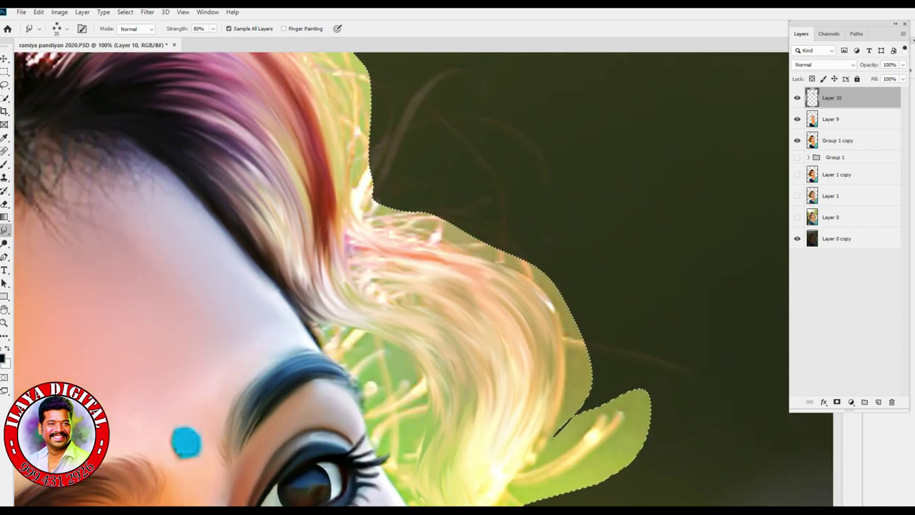
pyautogui.moveTo(340, 206); pyautogui.dragTo(421, 259)
pyautogui.moveTo(357, 178); pyautogui.dragTo(410, 239)
pyautogui.moveTo(379, 209); pyautogui.dragTo(486, 266)
pyautogui.moveTo(347, 117); pyautogui.dragTo(370, 201)
pyautogui.moveTo(367, 151); pyautogui.dragTo(384, 208)
pyautogui.moveTo(370, 174); pyautogui.dragTo(417, 272)
pyautogui.moveTo(359, 261); pyautogui.dragTo(406, 303)
pyautogui.moveTo(347, 230); pyautogui.dragTo(390, 300)
pyautogui.moveTo(350, 263); pyautogui.dragTo(377, 290)
pyautogui.moveTo(332, 195)
pyautogui.mouseDown()
pyautogui.moveTo(351, 286)
pyautogui.moveTo(454, 339)
pyautogui.mouseUp()
pyautogui.moveTo(388, 320)
pyautogui.mouseDown()
pyautogui.moveTo(437, 343)
pyautogui.moveTo(480, 448)
pyautogui.mouseUp()
pyautogui.moveTo(278, 252); pyautogui.dragTo(351, 345)
pyautogui.moveTo(314, 311)
pyautogui.mouseDown()
pyautogui.moveTo(389, 409)
pyautogui.moveTo(417, 426)
pyautogui.moveTo(414, 219)
pyautogui.mouseUp()
pyautogui.moveTo(471, 300)
pyautogui.mouseDown()
pyautogui.moveTo(458, 364)
pyautogui.moveTo(464, 372)
pyautogui.mouseUp()
pyautogui.moveTo(490, 280); pyautogui.dragTo(510, 297)
pyautogui.moveTo(542, 249); pyautogui.dragTo(565, 264)
# - Smooth the remaining outer strands of the swept side hair with curved smudge strokes following the hair direction
pyautogui.moveTo(300, 79); pyautogui.dragTo(564, 443)
pyautogui.moveTo(444, 233); pyautogui.dragTo(507, 263)
pyautogui.hotkey('ctrl', '-')
pyautogui.hotkey('ctrl', '-')
pyautogui.hotkey('ctrl', '-')
pyautogui.hotkey('ctrl', '+')
pyautogui.hotkey('ctrl', '+')
pyautogui.hotkey('ctrl', '+')
pyautogui.hotkey('ctrl', '+')
pyautogui.moveTo(572, 422)
pyautogui.mouseDown()
pyautogui.moveTo(521, 330)
pyautogui.moveTo(466, 260)
pyautogui.mouseUp()
pyautogui.moveTo(361, 197); pyautogui.dragTo(461, 307)
pyautogui.moveTo(357, 143); pyautogui.dragTo(486, 223)
pyautogui.moveTo(421, 250); pyautogui.dragTo(480, 350)
pyautogui.moveTo(354, 208); pyautogui.dragTo(551, 285)
pyautogui.moveTo(411, 158); pyautogui.dragTo(532, 221)
# - Smudge the pink strands on top of the crown into smooth curved strokes at 80% strength with a 35 px brush
pyautogui.moveTo(151, 128)
pyautogui.mouseDown()
pyautogui.moveTo(242, 190)
pyautogui.moveTo(466, 376)
pyautogui.mouseUp()
pyautogui.hotkey('ctrl', '-')
pyautogui.moveTo(207, 203); pyautogui.dragTo(347, 259)
pyautogui.moveTo(218, 190); pyautogui.dragTo(357, 253)
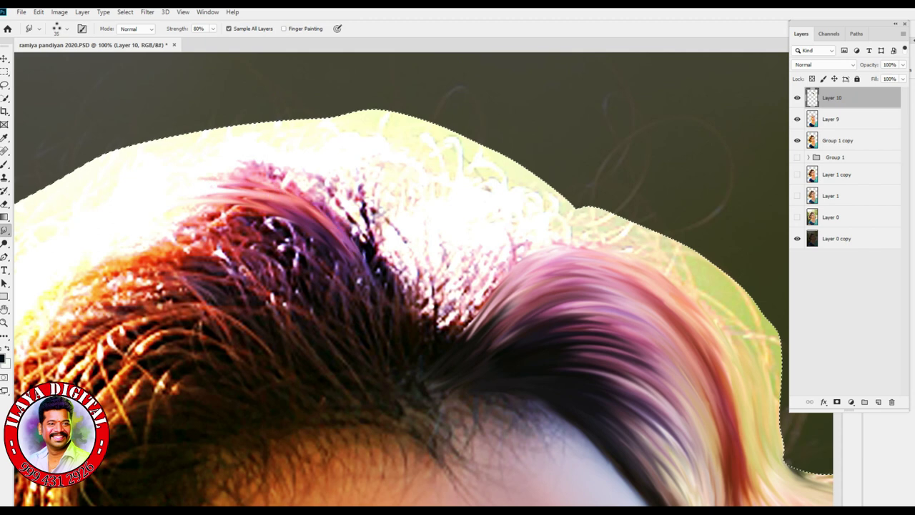
pyautogui.moveTo(238, 177); pyautogui.dragTo(364, 245)
pyautogui.moveTo(232, 168); pyautogui.dragTo(375, 248)
pyautogui.moveTo(312, 174); pyautogui.dragTo(390, 244)
pyautogui.moveTo(345, 175); pyautogui.dragTo(394, 234)
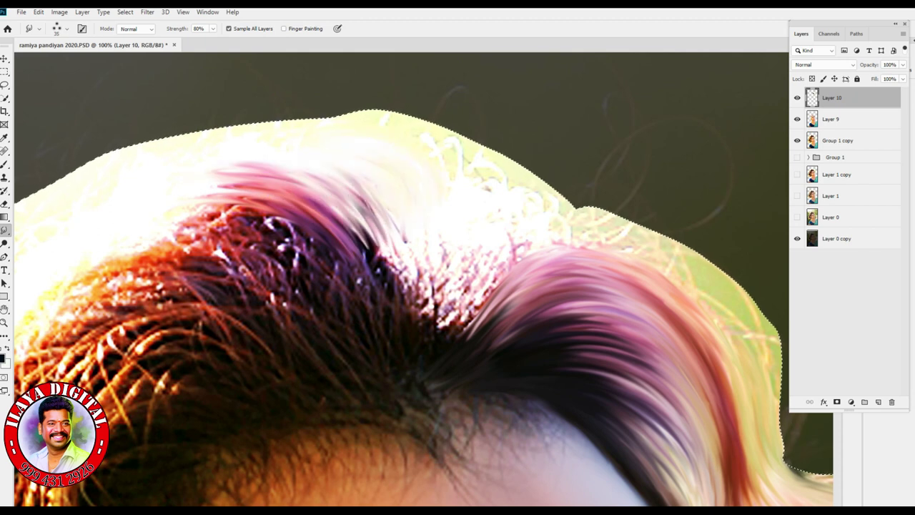
# - Smudge the orange and dark purple crown hair on the near side of the parting into long swept strokes
pyautogui.moveTo(78, 277); pyautogui.dragTo(303, 300)
pyautogui.moveTo(129, 259); pyautogui.dragTo(299, 310)
pyautogui.moveTo(152, 250); pyautogui.dragTo(294, 281)
pyautogui.moveTo(156, 235)
pyautogui.mouseDown()
pyautogui.moveTo(307, 288)
pyautogui.moveTo(328, 282)
pyautogui.mouseUp()
pyautogui.moveTo(194, 213)
pyautogui.mouseDown()
pyautogui.moveTo(343, 289)
pyautogui.moveTo(175, 212)
pyautogui.mouseUp()
pyautogui.moveTo(367, 287); pyautogui.dragTo(179, 197)
pyautogui.moveTo(363, 253); pyautogui.dragTo(178, 188)
pyautogui.moveTo(314, 213); pyautogui.dragTo(181, 180)
# - Refine the red and purple crown strands with a 30 px smudge brush, sweeping them away from the parting
pyautogui.press('[')
pyautogui.moveTo(307, 277); pyautogui.dragTo(142, 236)
pyautogui.moveTo(262, 238); pyautogui.dragTo(159, 223)
pyautogui.moveTo(299, 227); pyautogui.dragTo(148, 214)
pyautogui.moveTo(314, 230)
pyautogui.mouseDown()
pyautogui.moveTo(166, 197)
pyautogui.moveTo(172, 190)
pyautogui.mouseUp()
pyautogui.moveTo(348, 220); pyautogui.dragTo(264, 186)
pyautogui.moveTo(375, 251); pyautogui.dragTo(316, 191)
pyautogui.moveTo(304, 184); pyautogui.dragTo(191, 170)
pyautogui.moveTo(363, 235); pyautogui.dragTo(309, 186)
pyautogui.moveTo(376, 223); pyautogui.dragTo(336, 182)
pyautogui.moveTo(386, 300); pyautogui.dragTo(337, 208)
# - Smooth the purple strands and pale highlights along the upper edge of the near-side crown with curved upward smudges
pyautogui.moveTo(217, 191); pyautogui.dragTo(179, 167)
pyautogui.moveTo(326, 250); pyautogui.dragTo(294, 198)
pyautogui.moveTo(337, 234); pyautogui.dragTo(304, 157)
pyautogui.moveTo(346, 223); pyautogui.dragTo(303, 138)
pyautogui.moveTo(363, 238); pyautogui.dragTo(307, 140)
pyautogui.moveTo(357, 210); pyautogui.dragTo(323, 137)
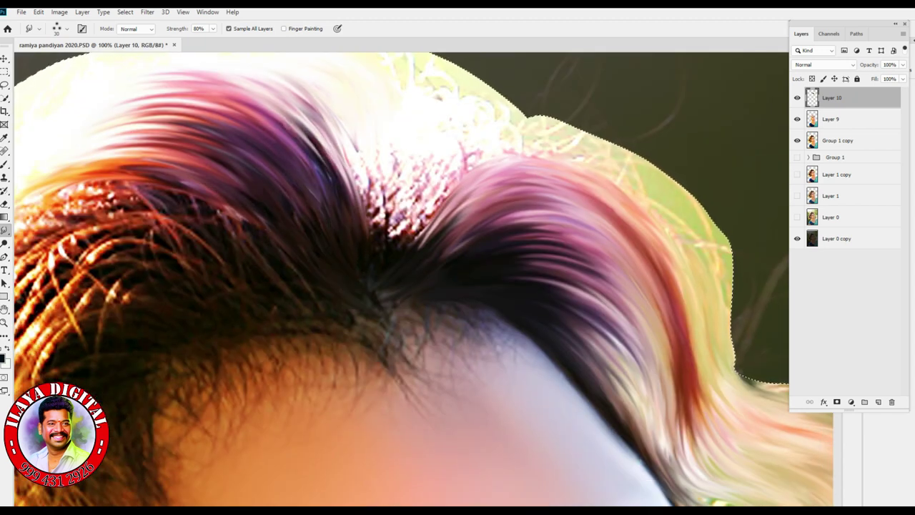
pyautogui.moveTo(373, 237); pyautogui.dragTo(341, 136)
pyautogui.moveTo(381, 253); pyautogui.dragTo(357, 169)
pyautogui.moveTo(336, 214); pyautogui.dragTo(319, 173)
pyautogui.moveTo(330, 236); pyautogui.dragTo(308, 146)
pyautogui.moveTo(259, 175); pyautogui.dragTo(213, 150)
pyautogui.moveTo(312, 227)
pyautogui.mouseDown()
pyautogui.moveTo(289, 200)
pyautogui.moveTo(227, 184)
pyautogui.mouseUp()
# - Smudge the tangled pale pink hair in the parting into fine strands fanning out from the hair roots on both sides
pyautogui.moveTo(400, 215)
pyautogui.mouseDown()
pyautogui.moveTo(391, 302)
pyautogui.moveTo(500, 239)
pyautogui.mouseUp()
pyautogui.moveTo(412, 308)
pyautogui.mouseDown()
pyautogui.moveTo(459, 263)
pyautogui.moveTo(418, 251)
pyautogui.mouseUp()
pyautogui.moveTo(398, 303); pyautogui.dragTo(377, 245)
pyautogui.moveTo(390, 318); pyautogui.dragTo(360, 246)
pyautogui.moveTo(399, 325); pyautogui.dragTo(378, 218)
pyautogui.moveTo(307, 198); pyautogui.dragTo(275, 166)
pyautogui.moveTo(361, 294); pyautogui.dragTo(337, 233)
pyautogui.moveTo(398, 332)
pyautogui.mouseDown()
pyautogui.moveTo(415, 269)
pyautogui.moveTo(430, 286)
pyautogui.mouseUp()
pyautogui.moveTo(393, 322)
pyautogui.mouseDown()
pyautogui.moveTo(434, 260)
pyautogui.moveTo(419, 267)
pyautogui.mouseUp()
pyautogui.moveTo(406, 275); pyautogui.dragTo(430, 244)
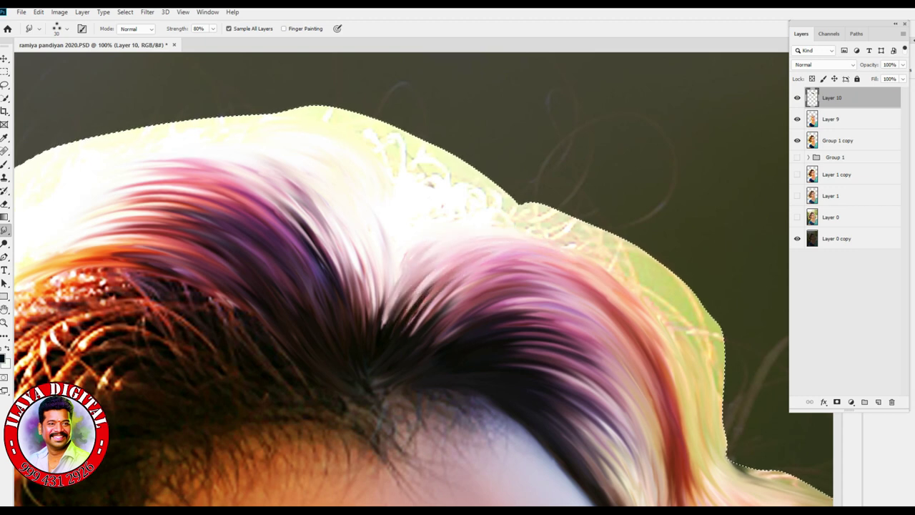
pyautogui.moveTo(409, 318)
pyautogui.mouseDown()
pyautogui.moveTo(479, 261)
pyautogui.moveTo(440, 248)
pyautogui.mouseUp()
pyautogui.moveTo(381, 321); pyautogui.dragTo(386, 249)
# - Smudge the brown front hair above the near temple into curved strokes sweeping back from the forehead
pyautogui.moveTo(343, 358); pyautogui.dragTo(597, 133)
pyautogui.moveTo(343, 250); pyautogui.dragTo(483, 259)
pyautogui.moveTo(403, 265); pyautogui.dragTo(525, 175)
pyautogui.moveTo(380, 265)
pyautogui.mouseDown()
pyautogui.moveTo(529, 161)
pyautogui.moveTo(496, 175)
pyautogui.mouseUp()
pyautogui.moveTo(409, 277); pyautogui.dragTo(500, 190)
pyautogui.moveTo(389, 254)
pyautogui.mouseDown()
pyautogui.moveTo(493, 158)
pyautogui.moveTo(532, 140)
pyautogui.moveTo(583, 136)
pyautogui.moveTo(607, 114)
pyautogui.mouseUp()
pyautogui.moveTo(419, 226); pyautogui.dragTo(521, 176)
pyautogui.moveTo(401, 209); pyautogui.dragTo(545, 169)
pyautogui.moveTo(449, 175); pyautogui.dragTo(557, 163)
pyautogui.moveTo(413, 180); pyautogui.dragTo(456, 149)
# - Smudge the wavy front lock down along the near temple into long golden-brown strokes with a 35 px brush
pyautogui.moveTo(429, 343); pyautogui.dragTo(428, 201)
pyautogui.moveTo(434, 198); pyautogui.dragTo(493, 276)
pyautogui.moveTo(433, 216); pyautogui.dragTo(475, 325)
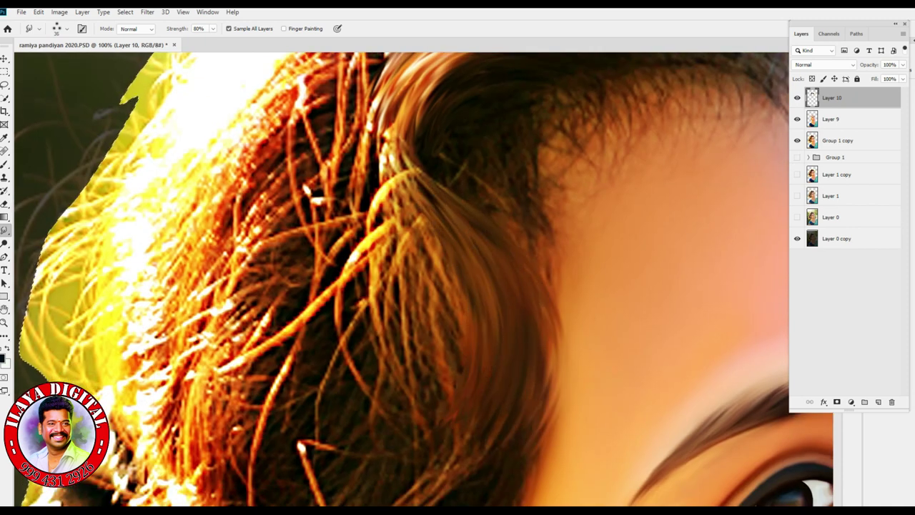
pyautogui.moveTo(432, 304); pyautogui.dragTo(418, 218)
pyautogui.moveTo(384, 107); pyautogui.dragTo(412, 242)
pyautogui.moveTo(398, 93)
pyautogui.mouseDown()
pyautogui.moveTo(448, 230)
pyautogui.moveTo(553, 373)
pyautogui.mouseUp()
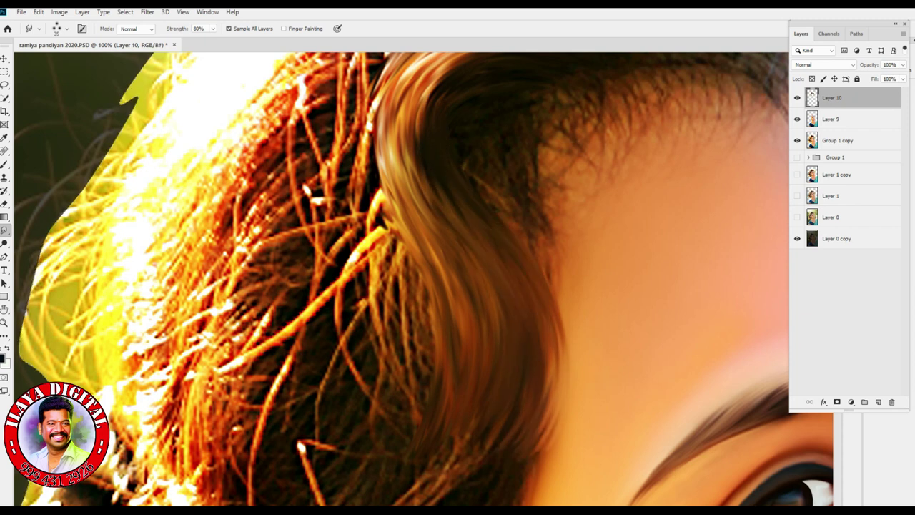
# - Smudge the dark curl above the near ear, rounding its lower edge and softening the sideburn hairs beside the cheek
pyautogui.moveTo(378, 461); pyautogui.dragTo(473, 162)
pyautogui.moveTo(459, 247); pyautogui.dragTo(474, 363)
pyautogui.moveTo(472, 258); pyautogui.dragTo(489, 339)
pyautogui.moveTo(509, 207); pyautogui.dragTo(523, 303)
pyautogui.moveTo(464, 247); pyautogui.dragTo(495, 339)
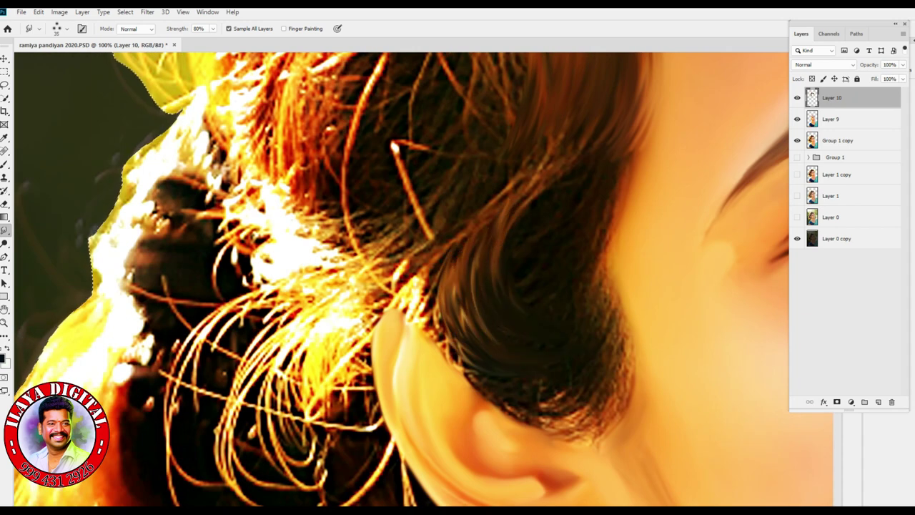
pyautogui.moveTo(437, 274); pyautogui.dragTo(492, 375)
pyautogui.moveTo(423, 275); pyautogui.dragTo(488, 388)
pyautogui.moveTo(411, 294); pyautogui.dragTo(536, 399)
pyautogui.moveTo(606, 293)
pyautogui.mouseDown()
pyautogui.moveTo(579, 348)
pyautogui.moveTo(587, 426)
pyautogui.mouseUp()
pyautogui.moveTo(501, 409)
pyautogui.mouseDown()
pyautogui.moveTo(592, 430)
pyautogui.moveTo(509, 262)
pyautogui.mouseUp()
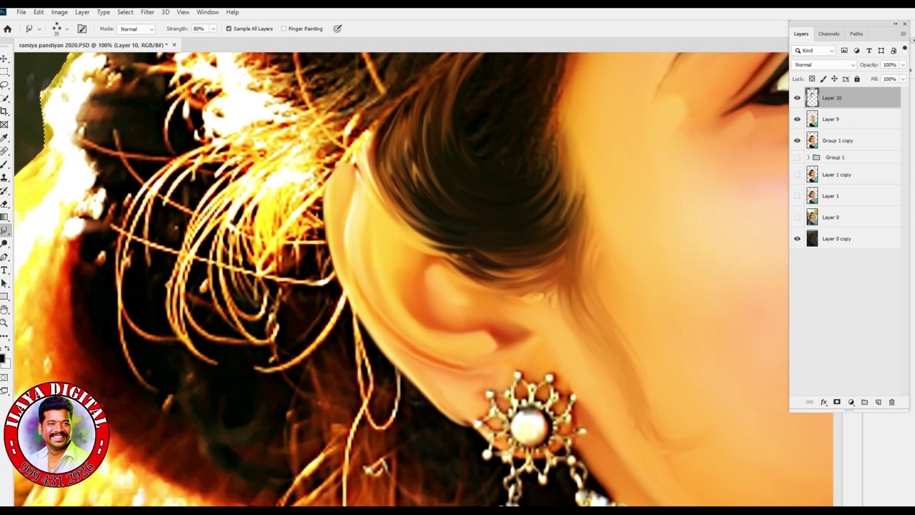
# - Refine the bottom and inner edges of the dark curl over the ear with curved smudge strokes
pyautogui.scroll(3, 422, 278)
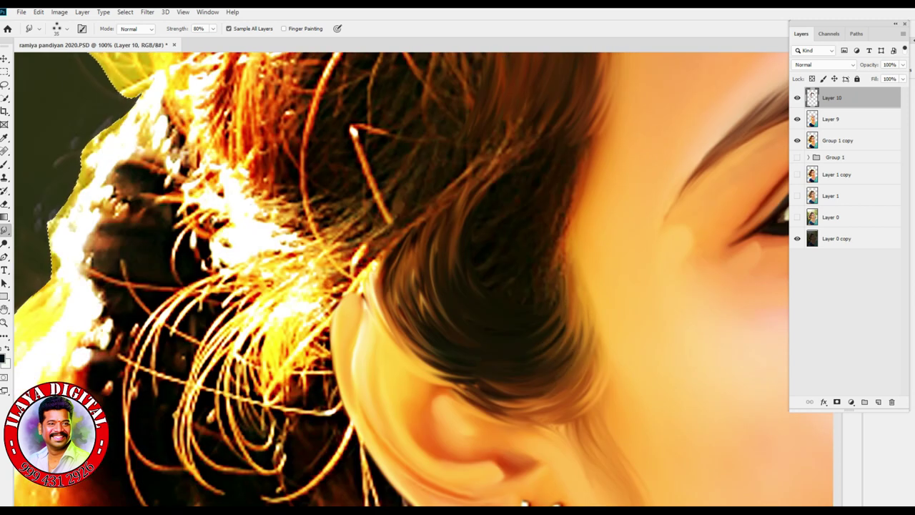
pyautogui.moveTo(433, 365); pyautogui.dragTo(535, 407)
pyautogui.moveTo(428, 362)
pyautogui.mouseDown()
pyautogui.moveTo(546, 416)
pyautogui.moveTo(584, 412)
pyautogui.mouseUp()
pyautogui.moveTo(564, 357); pyautogui.dragTo(434, 418)
pyautogui.moveTo(455, 203); pyautogui.dragTo(423, 289)
pyautogui.moveTo(454, 248); pyautogui.dragTo(409, 347)
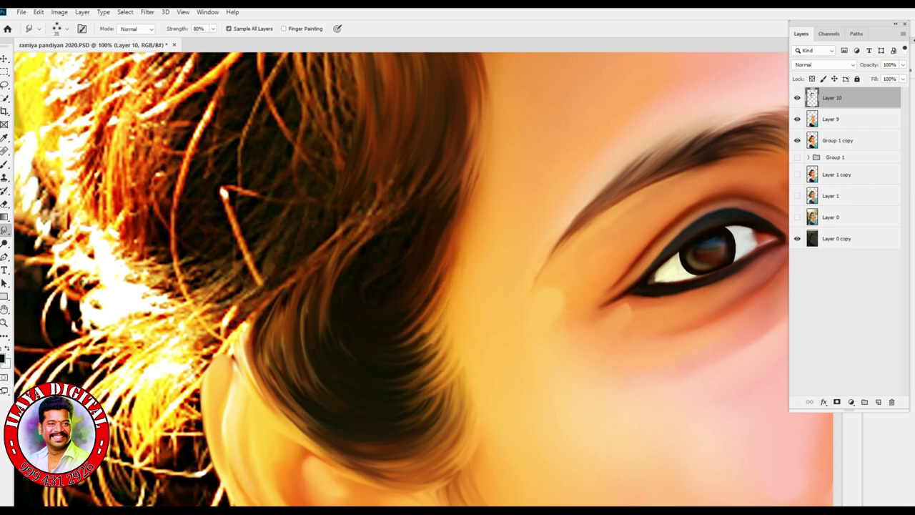
# - Smudge the brown strands joining the temple lock to the dark curl above the ear into one continuous wave
pyautogui.scroll(4, 400, 279)
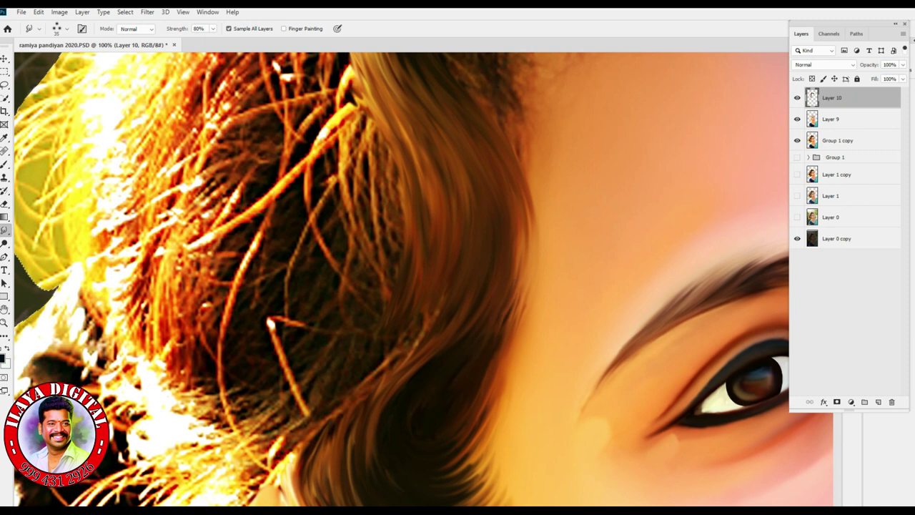
pyautogui.moveTo(322, 379)
pyautogui.mouseDown()
pyautogui.moveTo(423, 171)
pyautogui.moveTo(398, 246)
pyautogui.mouseUp()
pyautogui.moveTo(423, 265); pyautogui.dragTo(369, 352)
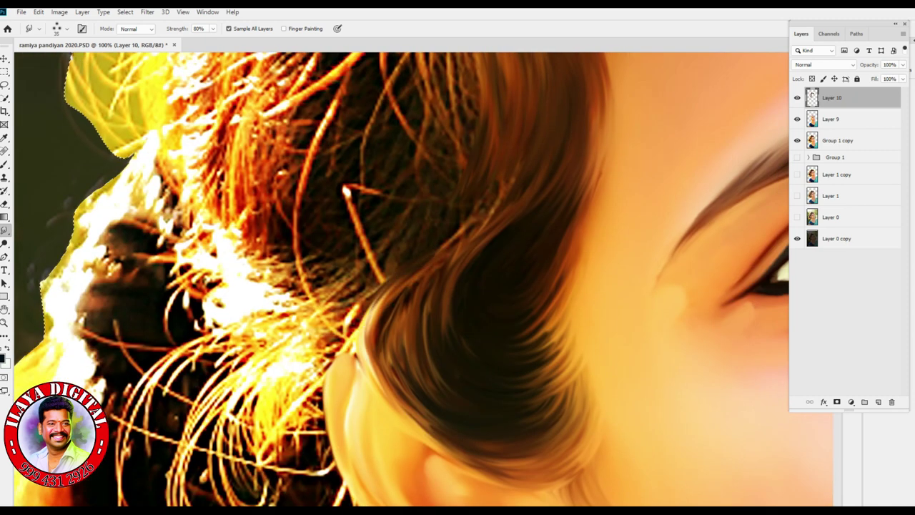
pyautogui.moveTo(427, 254); pyautogui.dragTo(370, 348)
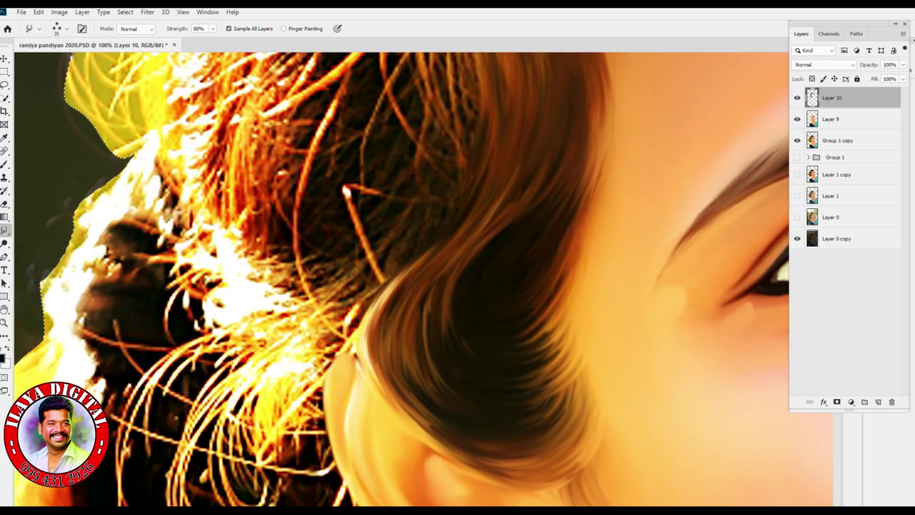
# - Smudge the orange and brown crown hair above the near temple into long strokes following the curve of the head
pyautogui.hotkey('ctrl', '-')
pyautogui.hotkey('ctrl', '-')
pyautogui.hotkey('ctrl', '+')
pyautogui.moveTo(458, 158); pyautogui.dragTo(448, 459)
pyautogui.hotkey('ctrl', '+')
pyautogui.moveTo(486, 185); pyautogui.dragTo(333, 296)
pyautogui.moveTo(323, 240); pyautogui.dragTo(199, 310)
pyautogui.moveTo(429, 219)
pyautogui.mouseDown()
pyautogui.moveTo(276, 231)
pyautogui.moveTo(248, 306)
pyautogui.mouseUp()
pyautogui.moveTo(461, 260); pyautogui.dragTo(249, 292)
pyautogui.moveTo(493, 262)
pyautogui.mouseDown()
pyautogui.moveTo(275, 250)
pyautogui.moveTo(284, 223)
pyautogui.mouseUp()
pyautogui.moveTo(461, 203); pyautogui.dragTo(283, 210)
# - Smooth the lower reddish-brown crown strands down toward the side of the head with long curved smudges
pyautogui.moveTo(421, 269); pyautogui.dragTo(208, 395)
pyautogui.moveTo(366, 263); pyautogui.dragTo(145, 392)
pyautogui.moveTo(443, 263); pyautogui.dragTo(215, 334)
pyautogui.moveTo(423, 228); pyautogui.dragTo(260, 257)
pyautogui.moveTo(376, 277); pyautogui.dragTo(194, 377)
pyautogui.moveTo(342, 290); pyautogui.dragTo(222, 356)
pyautogui.moveTo(377, 305); pyautogui.dragTo(217, 391)
# - Blend the stray hairs along the near-side hairline into the front lock beside the forehead
pyautogui.moveTo(429, 203); pyautogui.dragTo(530, 277)
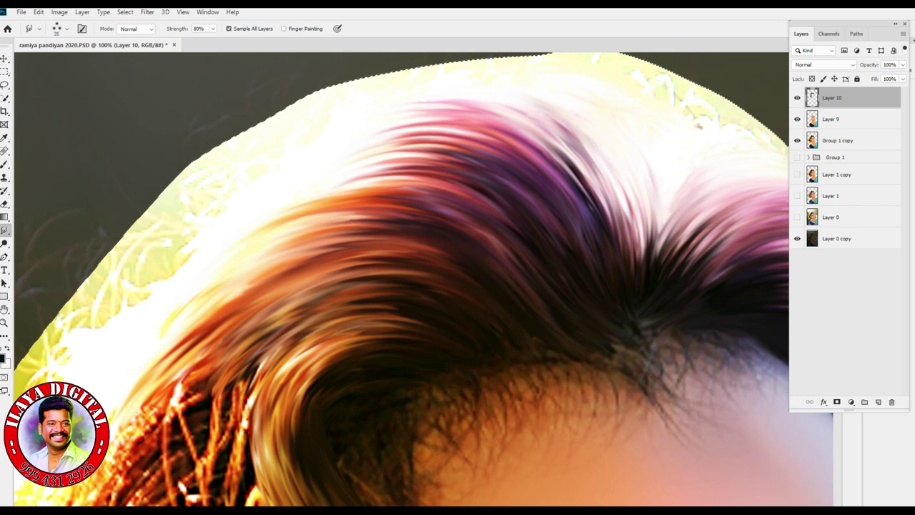
pyautogui.moveTo(314, 378); pyautogui.dragTo(505, 154)
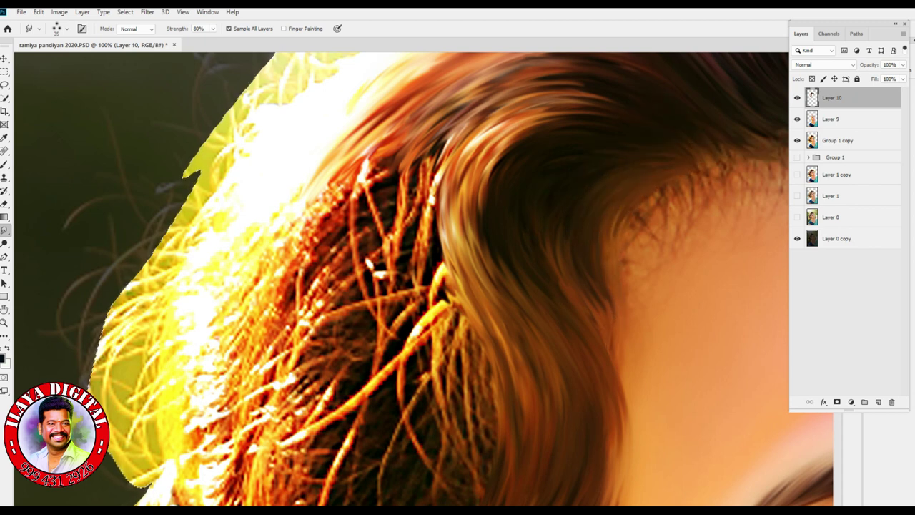
pyautogui.moveTo(624, 294); pyautogui.dragTo(622, 375)
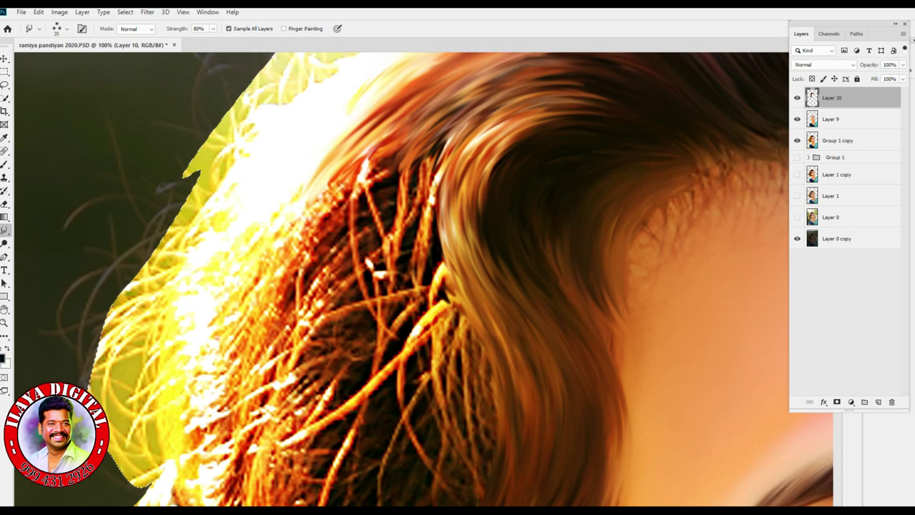
# - Smudge the bright yellow hair on the outer side of the head into downward strokes with a 40 px brush
pyautogui.moveTo(294, 465); pyautogui.dragTo(400, 284)
pyautogui.hotkey('ctrl', '-')
pyautogui.hotkey('ctrl', '-')
pyautogui.hotkey('ctrl', '-')
pyautogui.hotkey('ctrl', '-')
pyautogui.hotkey('ctrl', '+')
pyautogui.hotkey('ctrl', '+')
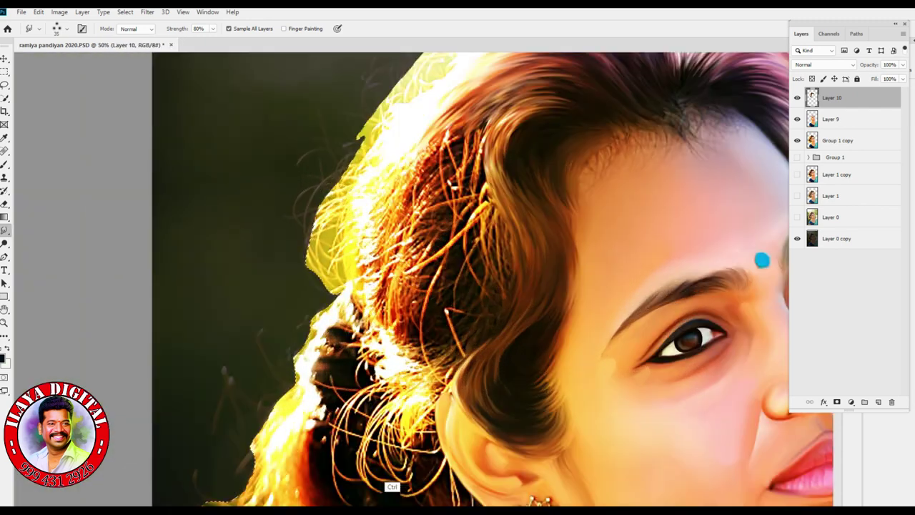
pyautogui.scroll(2, 762, 261)
pyautogui.moveTo(261, 247); pyautogui.dragTo(218, 331)
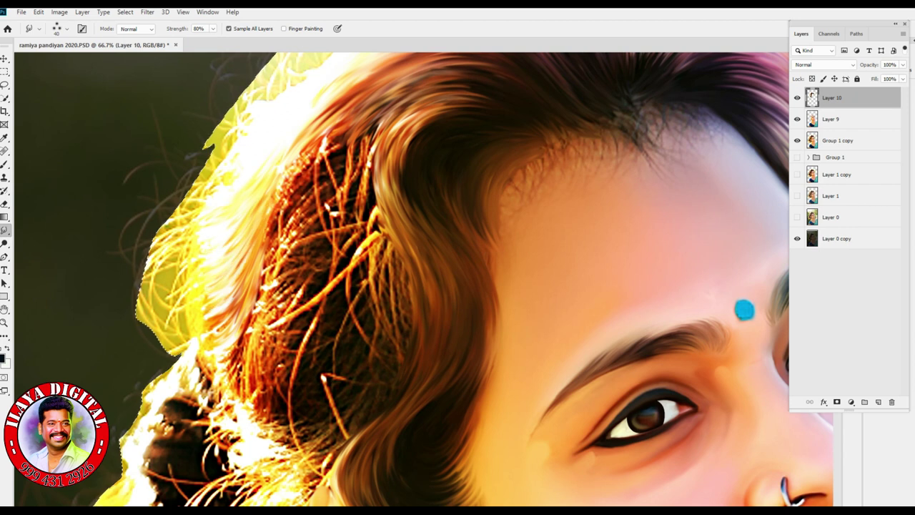
pyautogui.moveTo(266, 315); pyautogui.dragTo(219, 394)
# - Smudge the reddish-brown strands above the dark stray-hair patch on the side of the head along the head's curve
pyautogui.hotkey('ctrl', '+')
pyautogui.moveTo(244, 259); pyautogui.dragTo(400, 333)
pyautogui.moveTo(437, 185); pyautogui.dragTo(353, 272)
pyautogui.moveTo(399, 221); pyautogui.dragTo(346, 320)
pyautogui.moveTo(469, 143); pyautogui.dragTo(346, 260)
pyautogui.moveTo(458, 100); pyautogui.dragTo(394, 172)
pyautogui.moveTo(503, 81); pyautogui.dragTo(406, 161)
pyautogui.moveTo(512, 97); pyautogui.dragTo(377, 240)
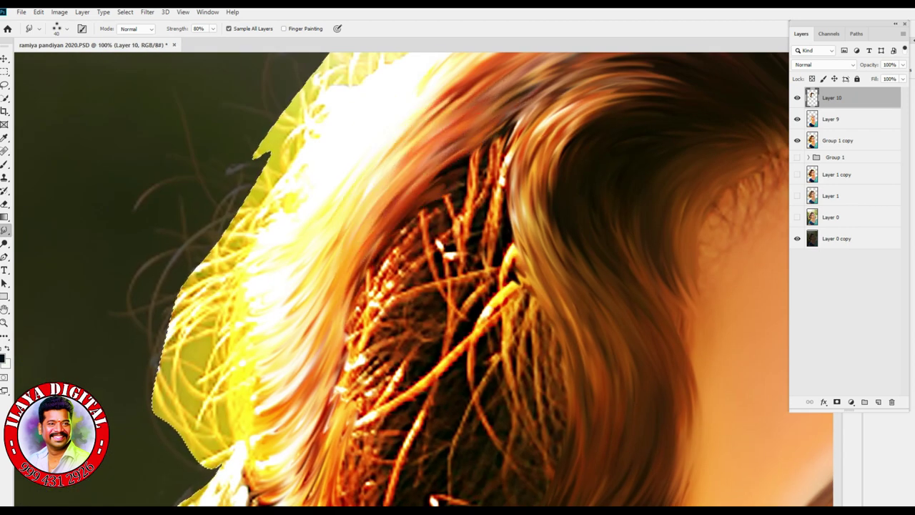
# - Blend the orange stray hairs on the outer half of the dark side patch into long downward strands
pyautogui.moveTo(444, 205); pyautogui.dragTo(353, 336)
pyautogui.moveTo(460, 225); pyautogui.dragTo(358, 357)
pyautogui.moveTo(450, 276); pyautogui.dragTo(359, 396)
pyautogui.moveTo(473, 296); pyautogui.dragTo(383, 405)
pyautogui.moveTo(496, 269); pyautogui.dragTo(371, 393)
pyautogui.moveTo(479, 250); pyautogui.dragTo(361, 378)
pyautogui.moveTo(473, 227); pyautogui.dragTo(347, 351)
pyautogui.moveTo(461, 206); pyautogui.dragTo(353, 314)
pyautogui.moveTo(418, 216); pyautogui.dragTo(345, 324)
# - Smooth the tangled hairs at the top of the dark side patch where they meet the front lock
pyautogui.moveTo(527, 105)
pyautogui.mouseDown()
pyautogui.moveTo(494, 262)
pyautogui.moveTo(500, 291)
pyautogui.mouseUp()
pyautogui.moveTo(506, 140); pyautogui.dragTo(527, 298)
pyautogui.moveTo(525, 104); pyautogui.dragTo(485, 227)
pyautogui.moveTo(510, 116); pyautogui.dragTo(475, 223)
pyautogui.moveTo(487, 177); pyautogui.dragTo(540, 319)
pyautogui.moveTo(495, 192); pyautogui.dragTo(531, 302)
pyautogui.moveTo(502, 144); pyautogui.dragTo(470, 300)
pyautogui.moveTo(482, 120); pyautogui.dragTo(441, 230)
pyautogui.moveTo(563, 66); pyautogui.dragTo(490, 113)
# - Smudge the frizzy inner edge of the front lock into smooth strands beside the dark side patch
pyautogui.moveTo(457, 343); pyautogui.dragTo(423, 209)
pyautogui.moveTo(457, 301); pyautogui.dragTo(464, 222)
pyautogui.moveTo(473, 120); pyautogui.dragTo(498, 214)
pyautogui.moveTo(473, 102); pyautogui.dragTo(492, 211)
pyautogui.moveTo(493, 114); pyautogui.dragTo(517, 280)
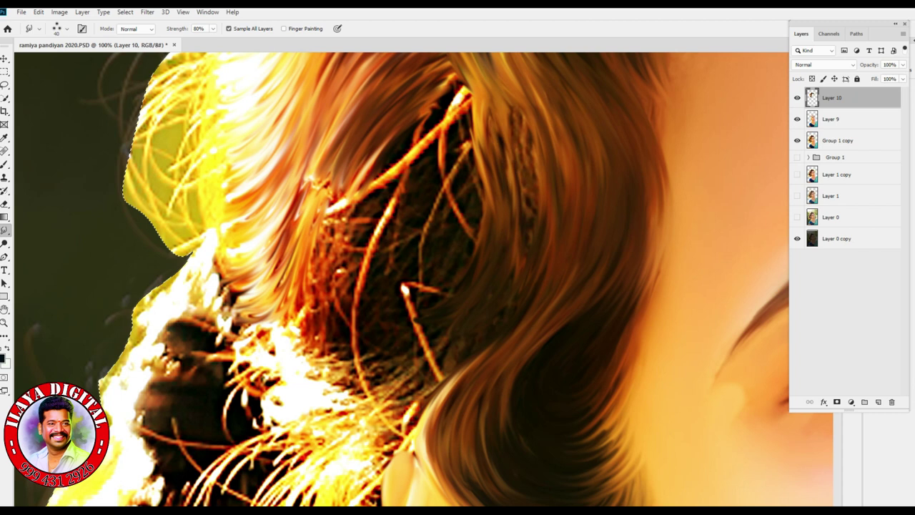
pyautogui.moveTo(499, 131); pyautogui.dragTo(526, 229)
pyautogui.moveTo(487, 95); pyautogui.dragTo(532, 218)
# - Pull the lower orange-red side strands downward over the frizzy hair below them
pyautogui.moveTo(322, 243); pyautogui.dragTo(307, 357)
pyautogui.moveTo(386, 150); pyautogui.dragTo(321, 336)
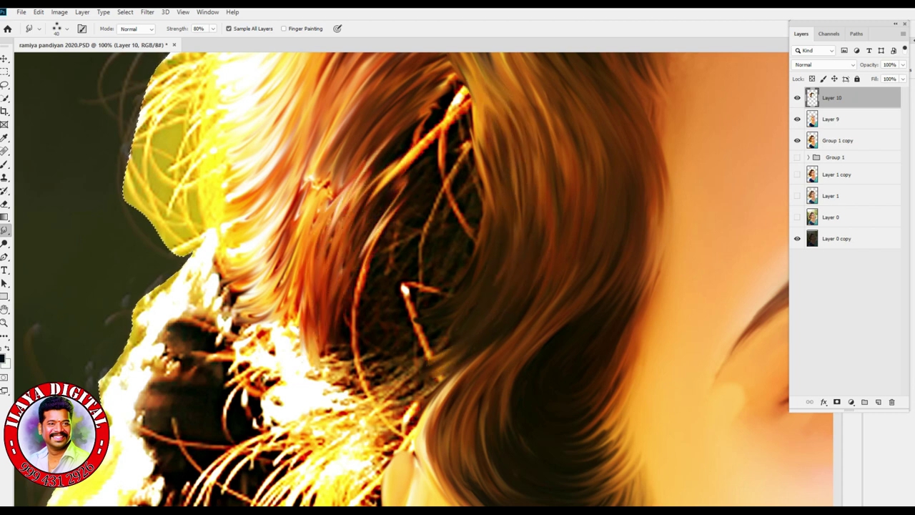
pyautogui.moveTo(436, 186); pyautogui.dragTo(343, 343)
pyautogui.moveTo(372, 135); pyautogui.dragTo(300, 329)
pyautogui.moveTo(307, 177); pyautogui.dragTo(236, 301)
# - Blend the white and yellow outer side hair into the adjoining orange strands with short curved smudges
pyautogui.moveTo(217, 264); pyautogui.dragTo(287, 234)
pyautogui.moveTo(220, 245); pyautogui.dragTo(283, 225)
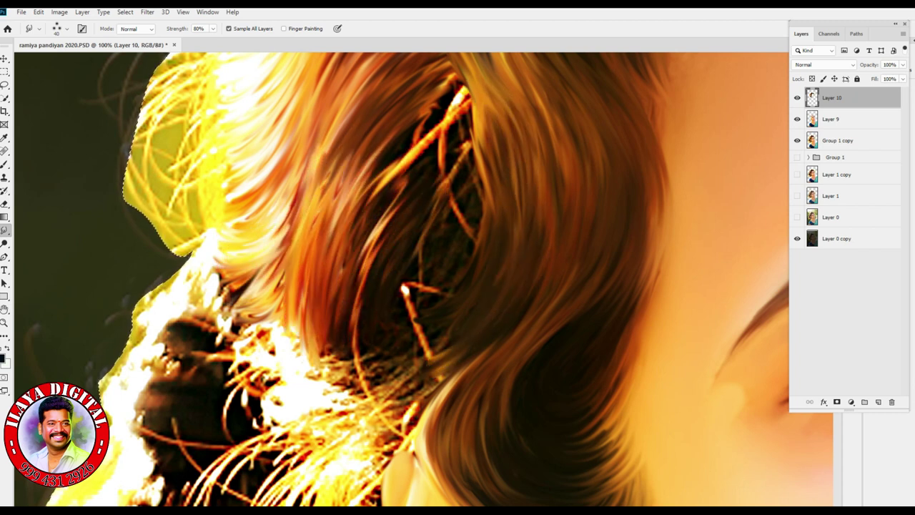
pyautogui.moveTo(227, 223); pyautogui.dragTo(284, 183)
pyautogui.moveTo(224, 192); pyautogui.dragTo(275, 153)
pyautogui.moveTo(243, 243); pyautogui.dragTo(303, 159)
pyautogui.moveTo(201, 252)
pyautogui.mouseDown()
pyautogui.moveTo(297, 191)
pyautogui.moveTo(284, 230)
pyautogui.mouseUp()
pyautogui.moveTo(196, 282)
pyautogui.mouseDown()
pyautogui.moveTo(291, 233)
pyautogui.moveTo(300, 215)
pyautogui.mouseUp()
# - Sweep the lower ends of the pale outer hair toward the hair's outer edge above the dark gap
pyautogui.moveTo(207, 303)
pyautogui.mouseDown()
pyautogui.moveTo(286, 269)
pyautogui.moveTo(290, 280)
pyautogui.mouseUp()
pyautogui.moveTo(189, 313); pyautogui.dragTo(250, 328)
pyautogui.moveTo(293, 304); pyautogui.dragTo(160, 340)
pyautogui.moveTo(286, 265); pyautogui.dragTo(172, 325)
pyautogui.moveTo(296, 186); pyautogui.dragTo(214, 286)
pyautogui.moveTo(314, 128); pyautogui.dragTo(247, 250)
# - Smudge the yellow and black hair curl behind the ear into curved strands
pyautogui.moveTo(358, 401); pyautogui.dragTo(423, 243)
pyautogui.moveTo(397, 302); pyautogui.dragTo(339, 455)
pyautogui.moveTo(405, 318); pyautogui.dragTo(357, 461)
pyautogui.moveTo(427, 300); pyautogui.dragTo(379, 450)
pyautogui.moveTo(452, 283)
pyautogui.mouseDown()
pyautogui.moveTo(401, 436)
pyautogui.moveTo(429, 404)
pyautogui.mouseUp()
pyautogui.moveTo(450, 343); pyautogui.dragTo(400, 436)
pyautogui.moveTo(400, 335); pyautogui.dragTo(336, 486)
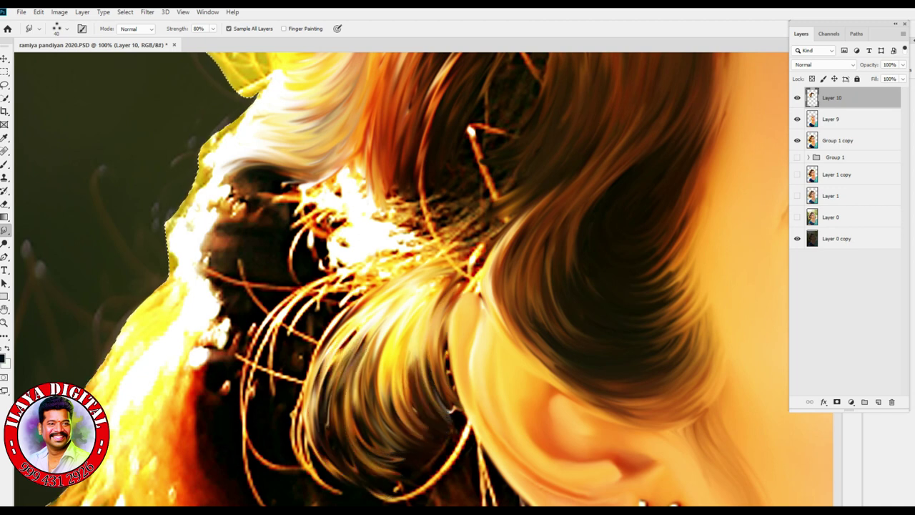
# - Blend the stray loops around the curl behind the ear into its dark outer strands
pyautogui.moveTo(368, 328); pyautogui.dragTo(293, 493)
pyautogui.moveTo(368, 276); pyautogui.dragTo(243, 408)
pyautogui.moveTo(364, 296); pyautogui.dragTo(270, 460)
pyautogui.moveTo(358, 429); pyautogui.dragTo(364, 249)
pyautogui.moveTo(266, 268); pyautogui.dragTo(307, 363)
pyautogui.moveTo(461, 258); pyautogui.dragTo(347, 320)
pyautogui.moveTo(358, 279); pyautogui.dragTo(447, 247)
pyautogui.moveTo(409, 214); pyautogui.dragTo(457, 250)
pyautogui.moveTo(466, 263); pyautogui.dragTo(418, 350)
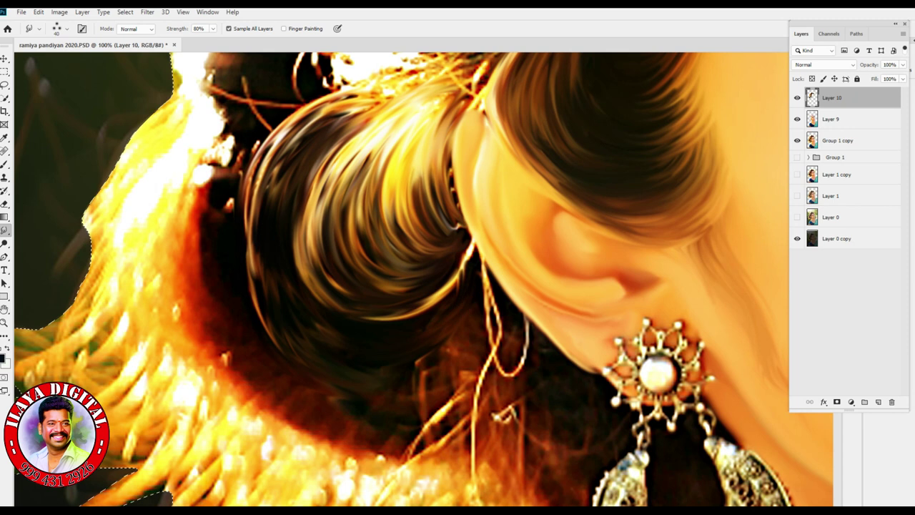
# - Smooth the underside and dark outer side of the curl behind the ear into rounded strokes
pyautogui.moveTo(465, 393); pyautogui.dragTo(378, 437)
pyautogui.moveTo(415, 215); pyautogui.dragTo(428, 413)
pyautogui.moveTo(321, 293); pyautogui.dragTo(247, 406)
pyautogui.moveTo(350, 275); pyautogui.dragTo(236, 407)
pyautogui.moveTo(504, 196); pyautogui.dragTo(357, 279)
pyautogui.moveTo(325, 316); pyautogui.dragTo(270, 457)
pyautogui.moveTo(397, 287); pyautogui.dragTo(259, 411)
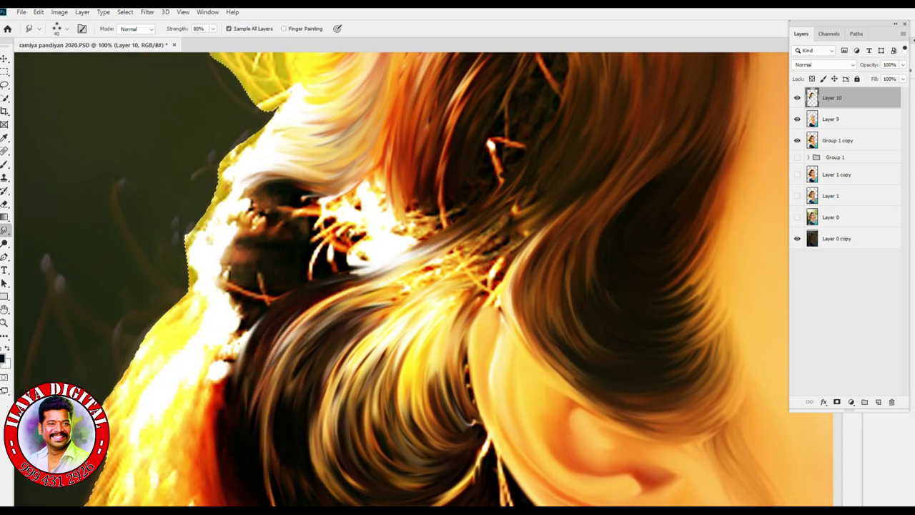
# - Sweep the frizzy strands above the ear from the front lock down into the curl behind it
pyautogui.moveTo(496, 216); pyautogui.dragTo(339, 310)
pyautogui.moveTo(539, 197)
pyautogui.mouseDown()
pyautogui.moveTo(378, 303)
pyautogui.moveTo(429, 286)
pyautogui.mouseUp()
pyautogui.moveTo(558, 207)
pyautogui.mouseDown()
pyautogui.moveTo(457, 293)
pyautogui.moveTo(453, 343)
pyautogui.mouseUp()
pyautogui.moveTo(536, 217); pyautogui.dragTo(461, 329)
pyautogui.moveTo(529, 236); pyautogui.dragTo(465, 358)
pyautogui.moveTo(460, 301); pyautogui.dragTo(457, 422)
pyautogui.moveTo(465, 343); pyautogui.dragTo(468, 425)
# - Smudge the dark gap above the curl outward into the white edge of the hair
pyautogui.scroll(-3, 426, 270)
pyautogui.scroll(3, 472, 170)
pyautogui.moveTo(276, 403); pyautogui.dragTo(186, 389)
pyautogui.moveTo(246, 424); pyautogui.dragTo(165, 412)
pyautogui.moveTo(227, 419); pyautogui.dragTo(152, 405)
pyautogui.moveTo(223, 385); pyautogui.dragTo(140, 432)
pyautogui.moveTo(279, 399); pyautogui.dragTo(169, 377)
pyautogui.moveTo(213, 422); pyautogui.dragTo(134, 473)
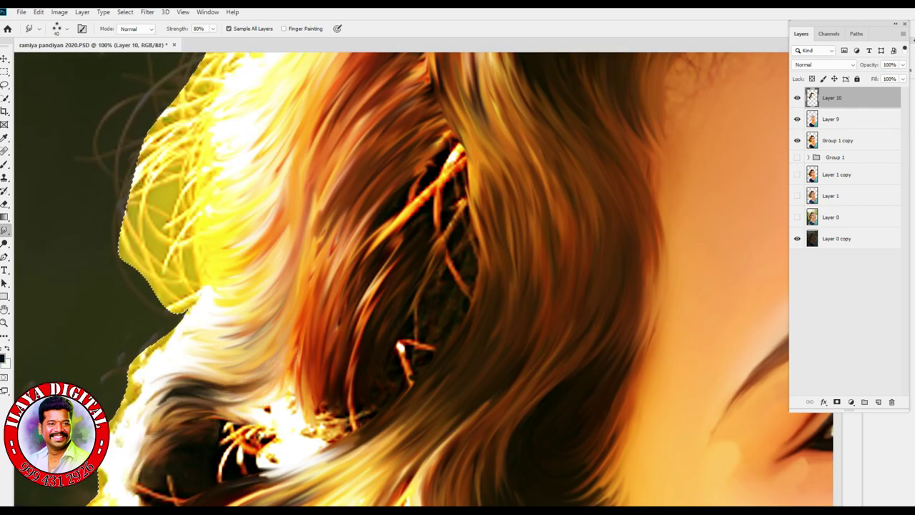
pyautogui.moveTo(226, 389); pyautogui.dragTo(143, 451)
# - Blend the pale outer strands and dark gap inward toward the orange side hair with curved smudges
pyautogui.moveTo(193, 429); pyautogui.dragTo(290, 247)
pyautogui.moveTo(290, 301)
pyautogui.mouseDown()
pyautogui.moveTo(238, 360)
pyautogui.moveTo(326, 294)
pyautogui.mouseUp()
pyautogui.moveTo(233, 329); pyautogui.dragTo(332, 268)
pyautogui.moveTo(226, 299); pyautogui.dragTo(308, 245)
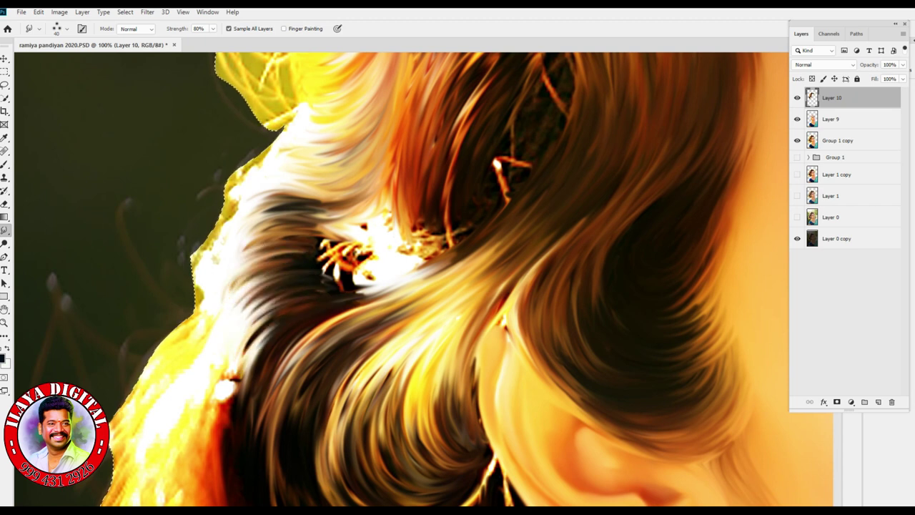
pyautogui.moveTo(243, 251); pyautogui.dragTo(321, 228)
pyautogui.moveTo(229, 288); pyautogui.dragTo(348, 243)
pyautogui.moveTo(294, 252); pyautogui.dragTo(411, 222)
pyautogui.moveTo(259, 243); pyautogui.dragTo(406, 215)
# - Smooth the bright white tangled patch above the curl into flowing strands that merge with the side hair
pyautogui.moveTo(318, 249); pyautogui.dragTo(423, 187)
pyautogui.moveTo(286, 268); pyautogui.dragTo(434, 206)
pyautogui.moveTo(330, 280); pyautogui.dragTo(454, 202)
pyautogui.moveTo(344, 293); pyautogui.dragTo(463, 214)
pyautogui.moveTo(391, 262); pyautogui.dragTo(462, 217)
pyautogui.moveTo(352, 250); pyautogui.dragTo(416, 194)
pyautogui.moveTo(233, 297); pyautogui.dragTo(351, 250)
pyautogui.moveTo(360, 274); pyautogui.dragTo(432, 202)
# - Smudge the white outer hair edge beside the dark curl into long strokes sweeping inward
pyautogui.moveTo(229, 334); pyautogui.dragTo(366, 273)
pyautogui.moveTo(231, 428)
pyautogui.mouseDown()
pyautogui.moveTo(276, 328)
pyautogui.moveTo(272, 319)
pyautogui.mouseUp()
pyautogui.moveTo(218, 466); pyautogui.dragTo(252, 326)
pyautogui.moveTo(308, 207); pyautogui.dragTo(246, 361)
pyautogui.moveTo(200, 383)
pyautogui.mouseDown()
pyautogui.moveTo(305, 371)
pyautogui.moveTo(336, 312)
pyautogui.mouseUp()
pyautogui.moveTo(185, 406); pyautogui.dragTo(359, 326)
pyautogui.moveTo(190, 391); pyautogui.dragTo(347, 337)
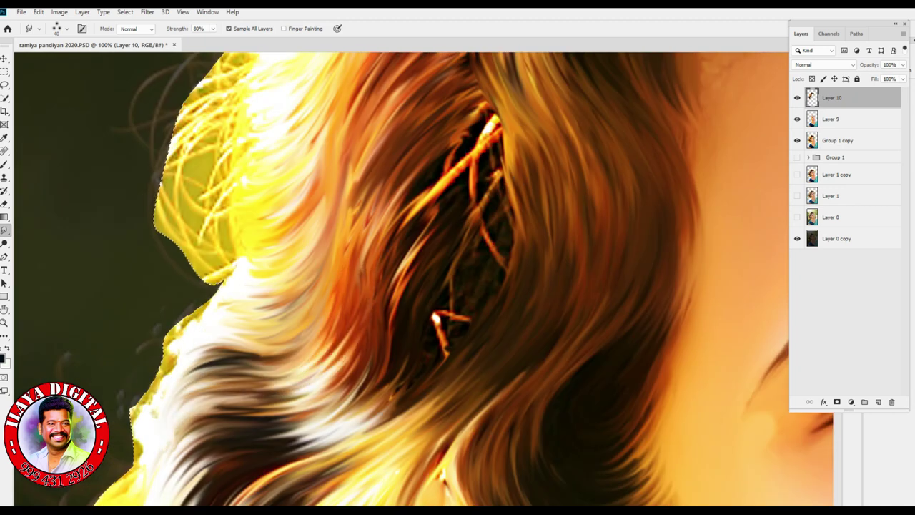
# - Refine the orange-brown side strands with long smudges along their curve down to the white highlight
pyautogui.moveTo(356, 306); pyautogui.dragTo(418, 191)
pyautogui.moveTo(382, 241); pyautogui.dragTo(454, 151)
pyautogui.moveTo(346, 252); pyautogui.dragTo(406, 155)
pyautogui.moveTo(346, 312); pyautogui.dragTo(367, 237)
pyautogui.moveTo(296, 363); pyautogui.dragTo(345, 301)
pyautogui.moveTo(367, 221)
pyautogui.mouseDown()
pyautogui.moveTo(410, 161)
pyautogui.moveTo(446, 147)
pyautogui.mouseUp()
pyautogui.moveTo(327, 385)
pyautogui.mouseDown()
pyautogui.moveTo(359, 312)
pyautogui.moveTo(317, 426)
pyautogui.mouseUp()
# - Blend the remaining bright stray hairs in the dark side hollow into smooth dark brown strands
pyautogui.moveTo(395, 306)
pyautogui.mouseDown()
pyautogui.moveTo(382, 374)
pyautogui.moveTo(322, 427)
pyautogui.mouseUp()
pyautogui.moveTo(437, 310); pyautogui.dragTo(363, 420)
pyautogui.moveTo(456, 329); pyautogui.dragTo(351, 432)
pyautogui.moveTo(492, 115); pyautogui.dragTo(405, 257)
pyautogui.moveTo(502, 120); pyautogui.dragTo(386, 283)
pyautogui.moveTo(446, 322); pyautogui.dragTo(493, 146)
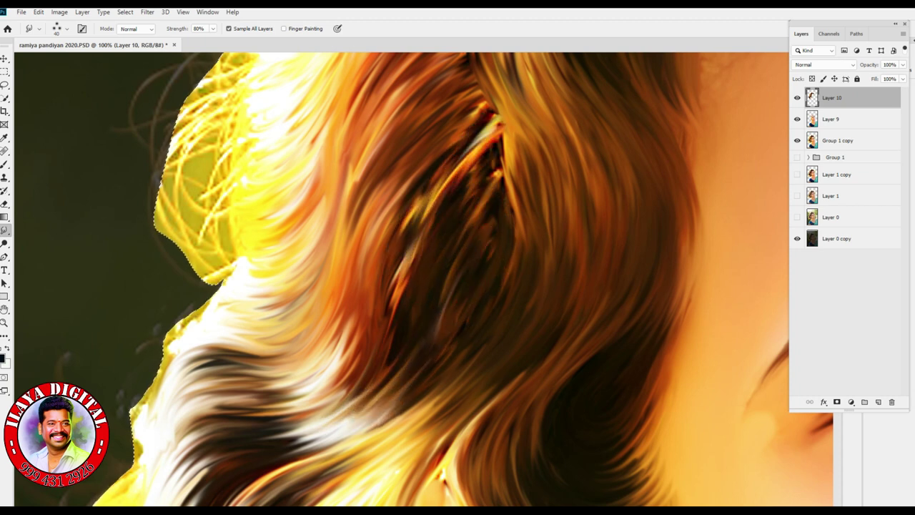
pyautogui.moveTo(450, 336); pyautogui.dragTo(408, 214)
pyautogui.moveTo(379, 343)
pyautogui.mouseDown()
pyautogui.moveTo(457, 157)
pyautogui.moveTo(493, 122)
pyautogui.mouseUp()
pyautogui.moveTo(272, 422); pyautogui.dragTo(364, 378)
# - Make the Group 2 copy 2 layer active for further smudging
pyautogui.hotkey('ctrl', '-')
pyautogui.hotkey('ctrl', '-')
pyautogui.hotkey('ctrl', '-')
pyautogui.hotkey('ctrl', '-')
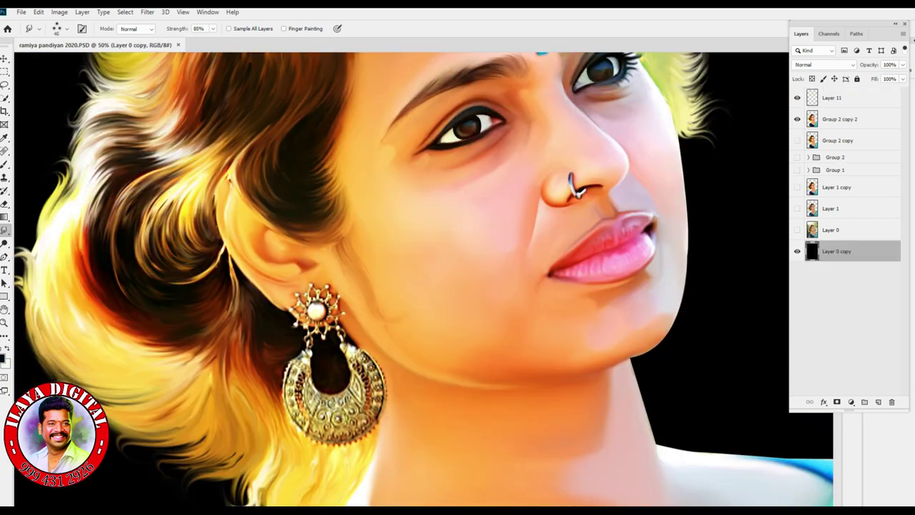
pyautogui.hotkey('ctrl', '+')
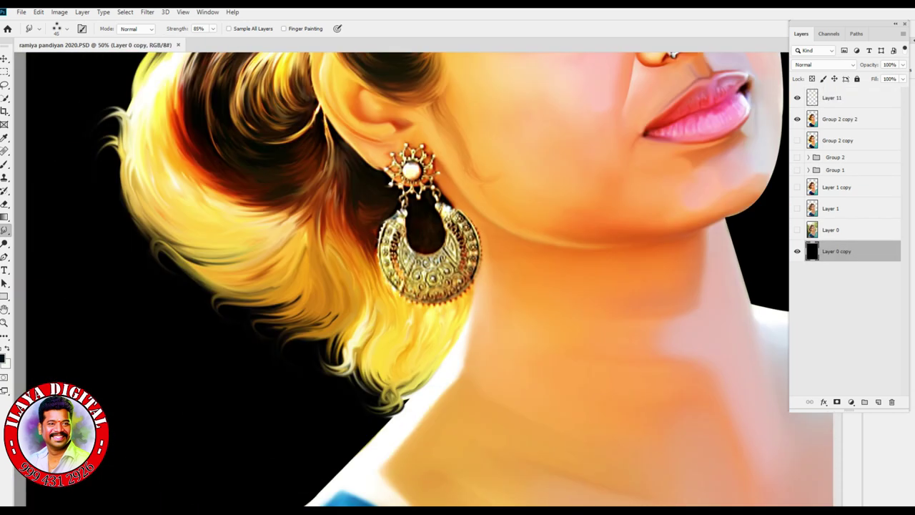
pyautogui.click(840, 119)
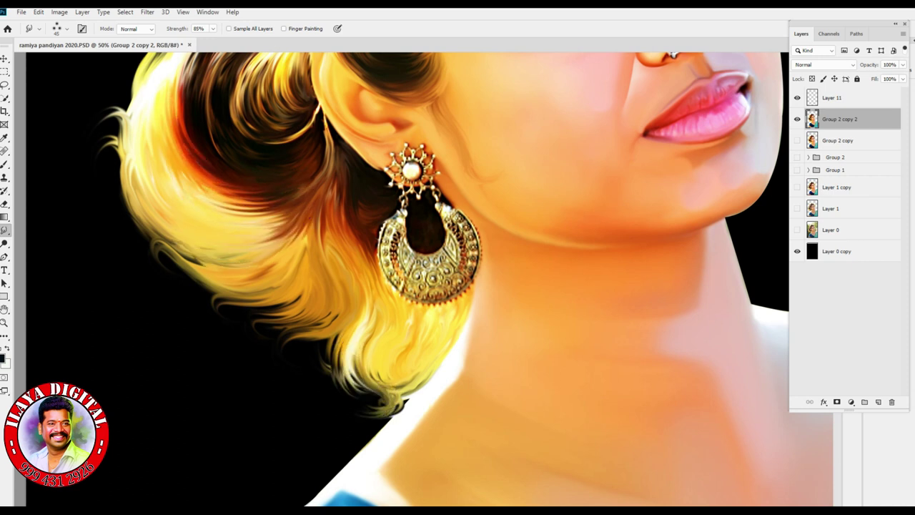
# - Examine the crown hair edges and the whole portrait against the black background
pyautogui.moveTo(571, 114); pyautogui.dragTo(314, 386)
pyautogui.moveTo(358, 157); pyautogui.dragTo(348, 421)
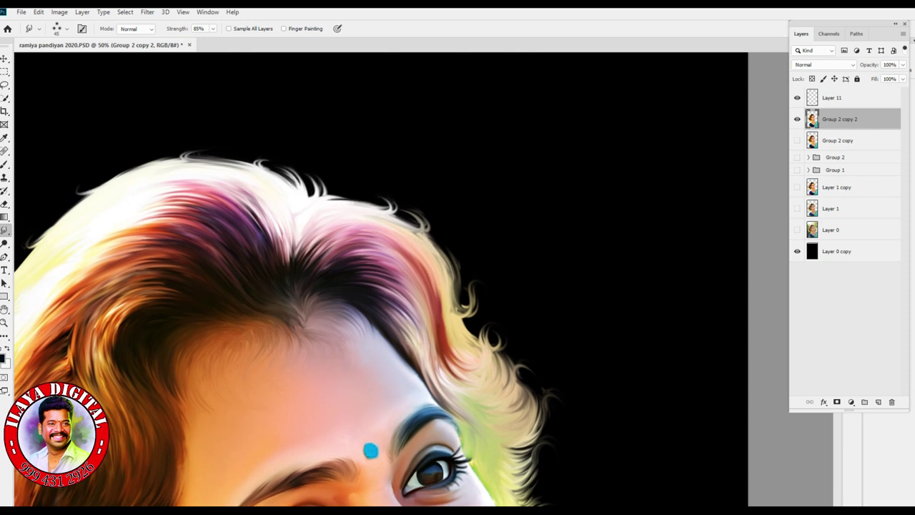
pyautogui.hotkey('ctrl', '-')
pyautogui.hotkey('ctrl', '-')
pyautogui.moveTo(400, 429); pyautogui.dragTo(468, 255)
pyautogui.hotkey('ctrl', '-')
pyautogui.hotkey('ctrl', '+')
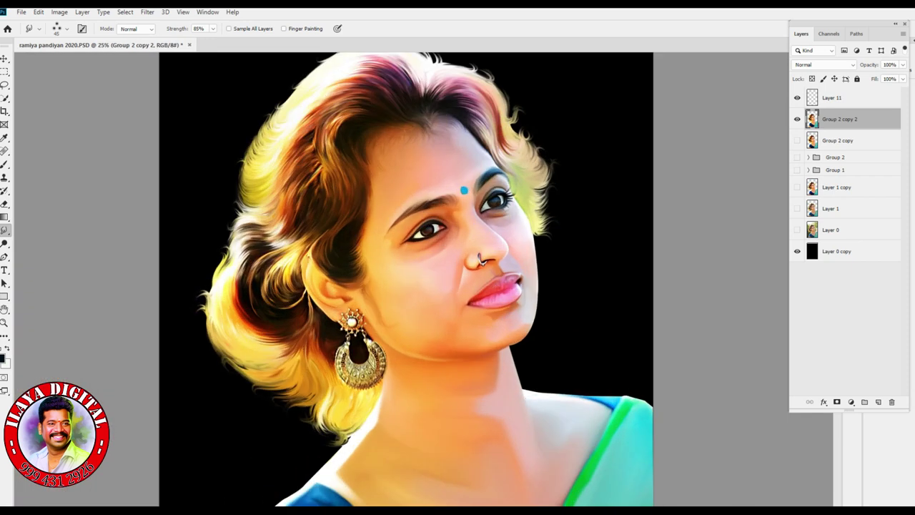